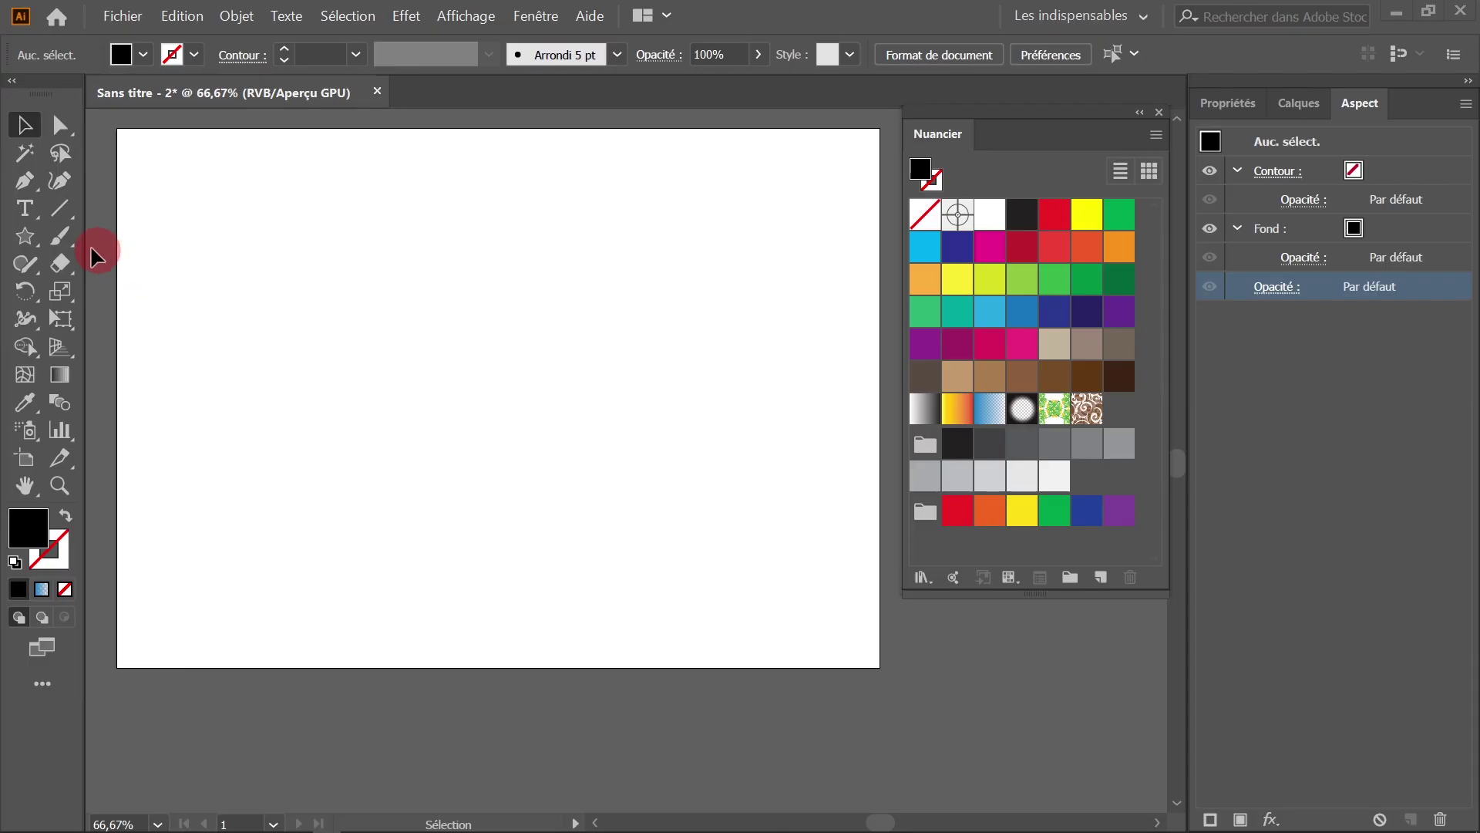
- Enlarge the Lorem ipsum headline by its corner handle and move it near the top
{"action": "left_click", "coordinate": [26, 210]}
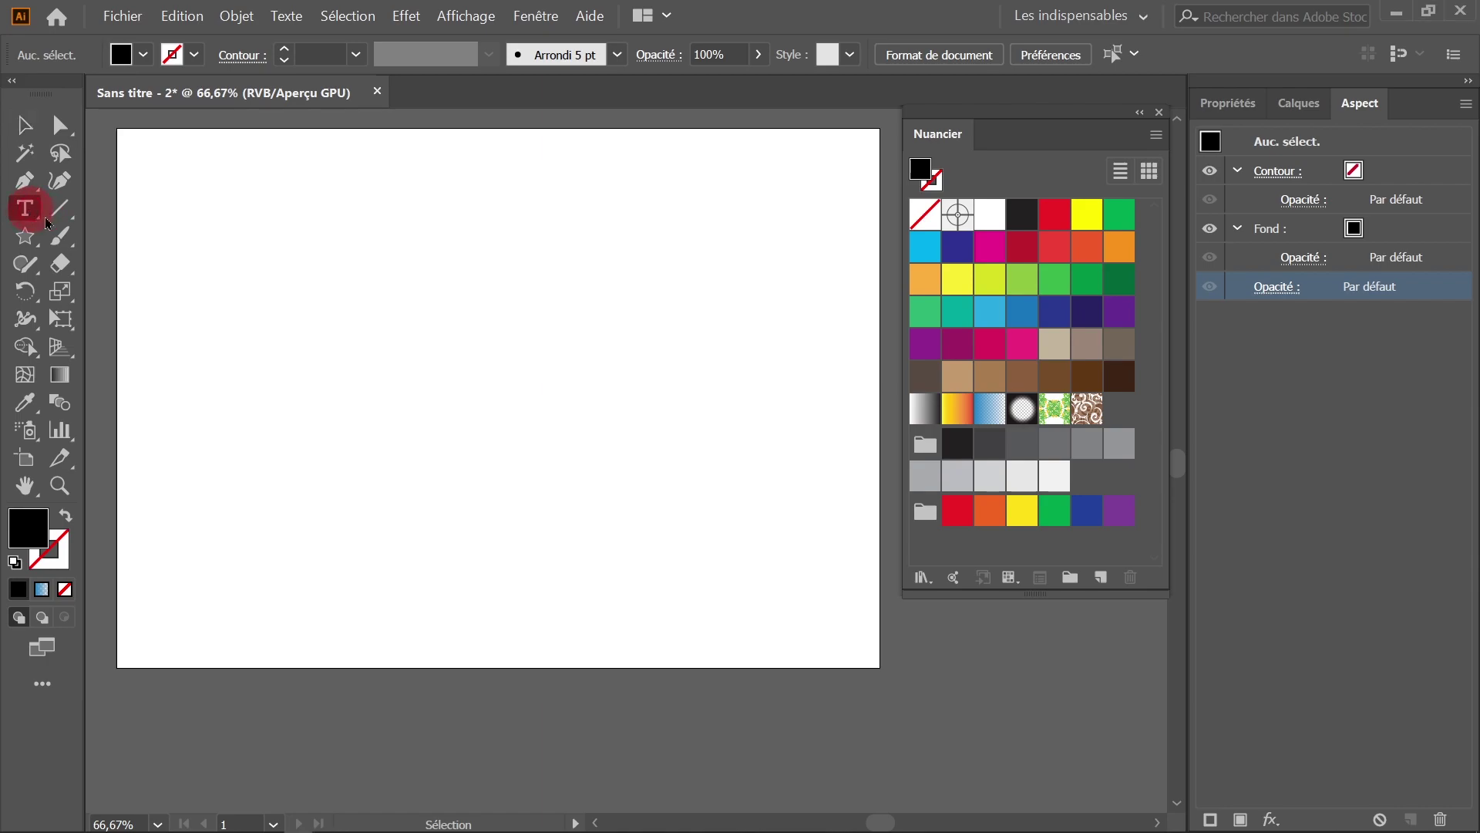
{"action": "left_click", "coordinate": [24, 125]}
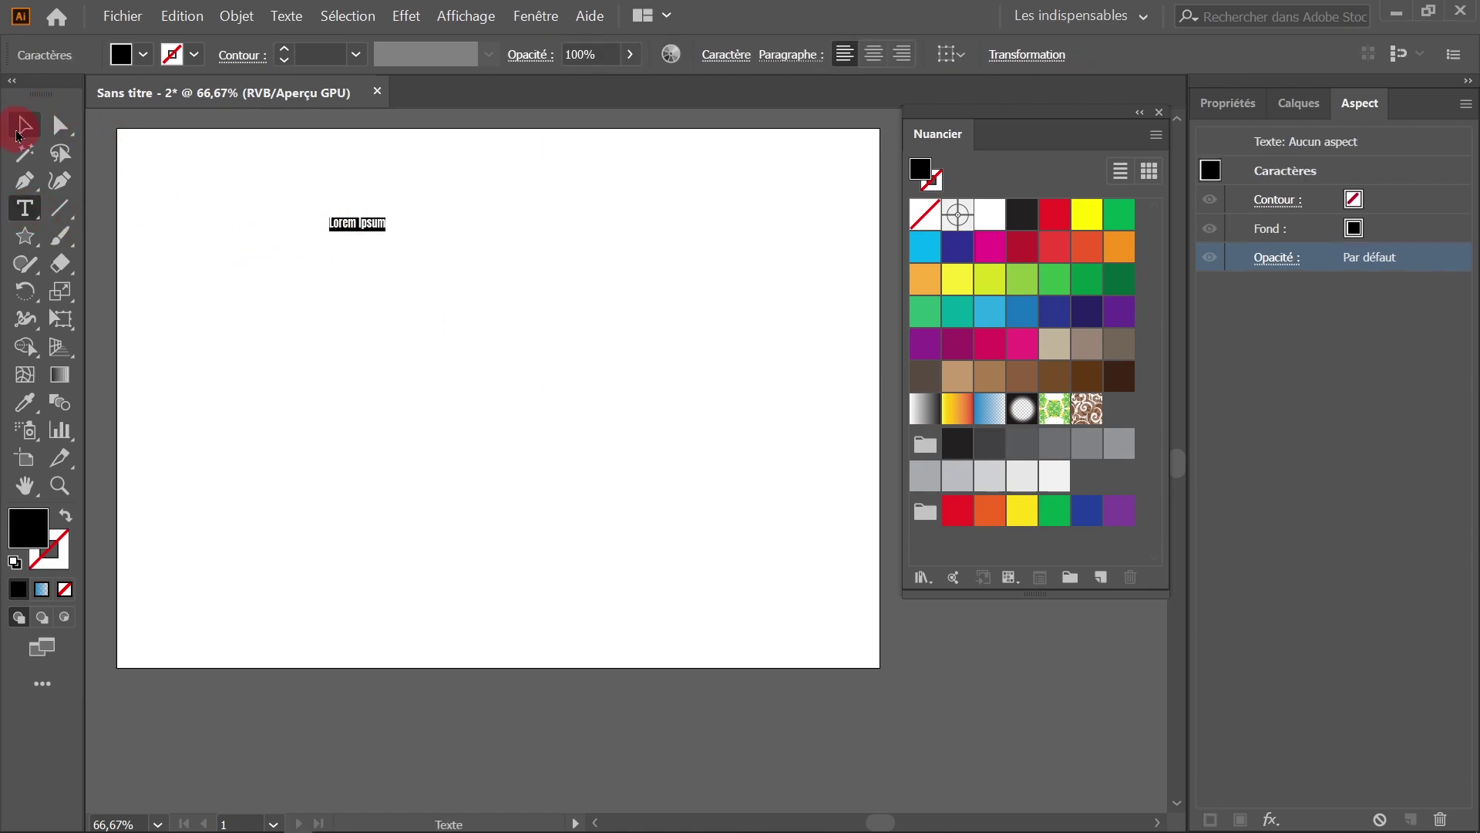
{"action": "left_click_drag", "start_coordinate": [391, 234], "coordinate": [554, 309]}
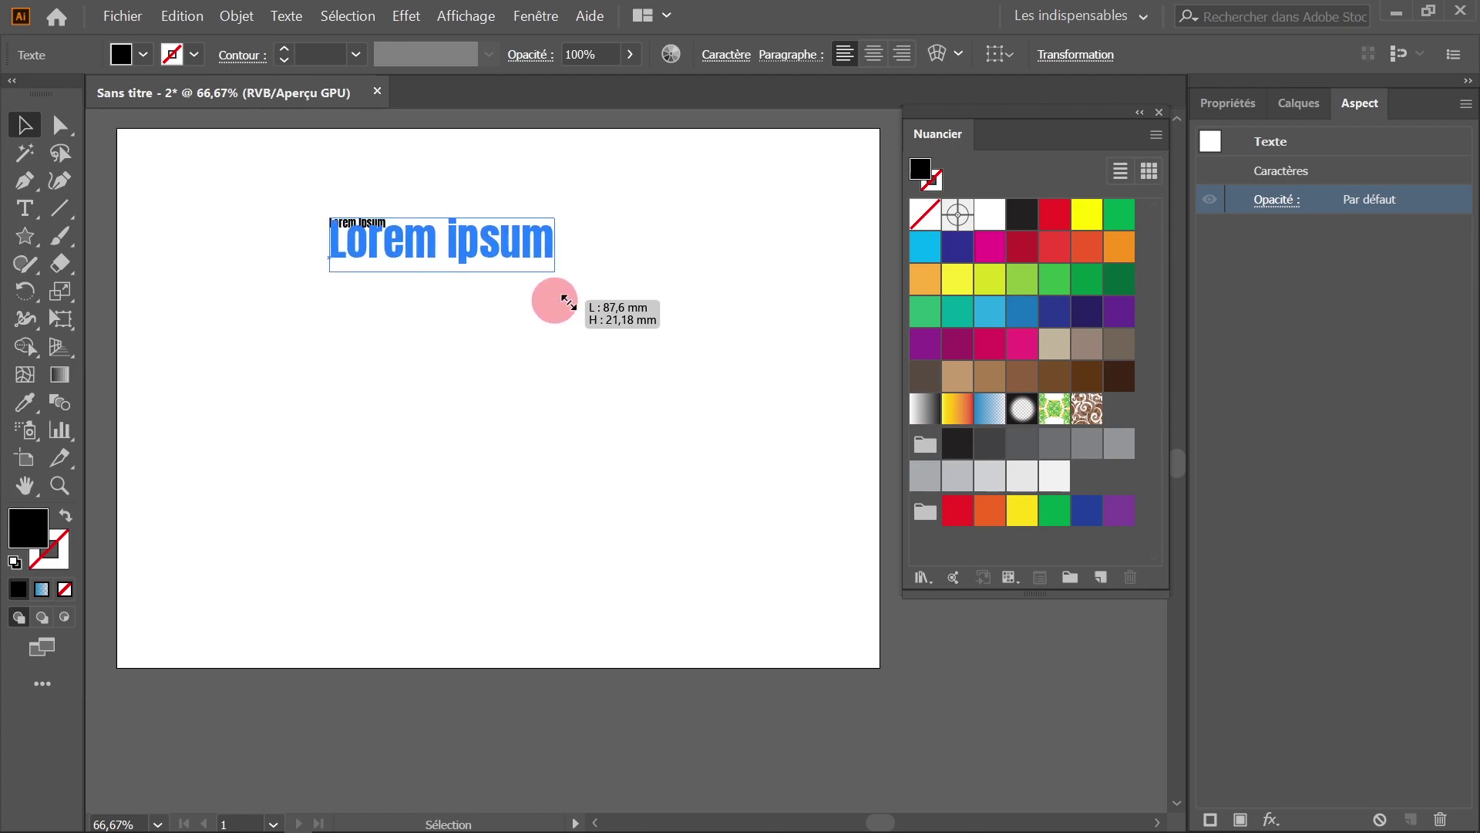
{"action": "mouse_move", "coordinate": [554, 309]}
{"action": "left_mouse_down"}
{"action": "mouse_move", "coordinate": [720, 357]}
{"action": "mouse_move", "coordinate": [736, 381]}
{"action": "left_mouse_up"}
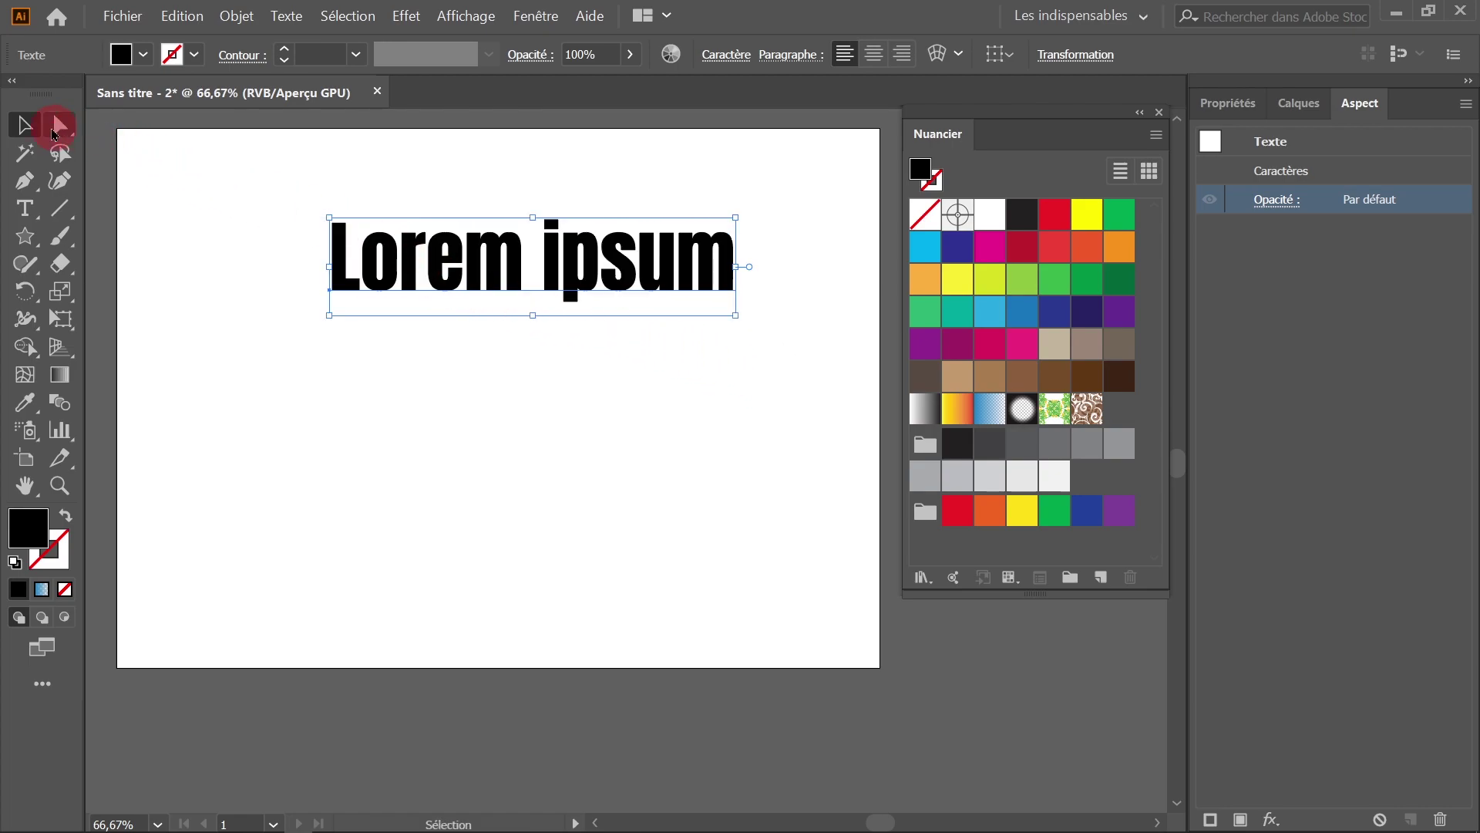
{"action": "left_click_drag", "start_coordinate": [512, 265], "coordinate": [488, 264]}
{"action": "scroll", "coordinate": [498, 292], "scroll_direction": "up", "scroll_amount": 1}
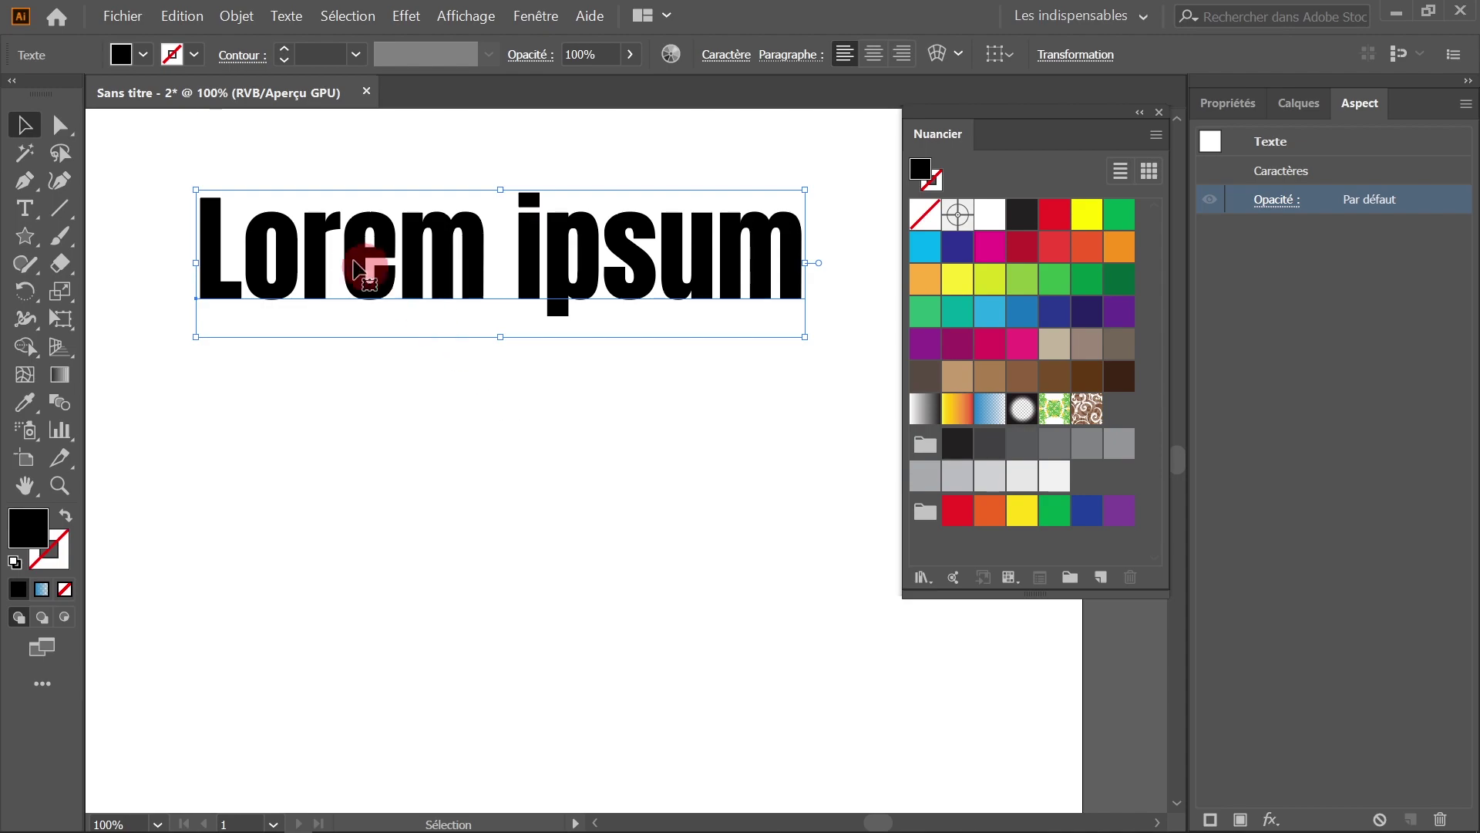
{"action": "left_click_drag", "start_coordinate": [420, 260], "coordinate": [406, 245]}
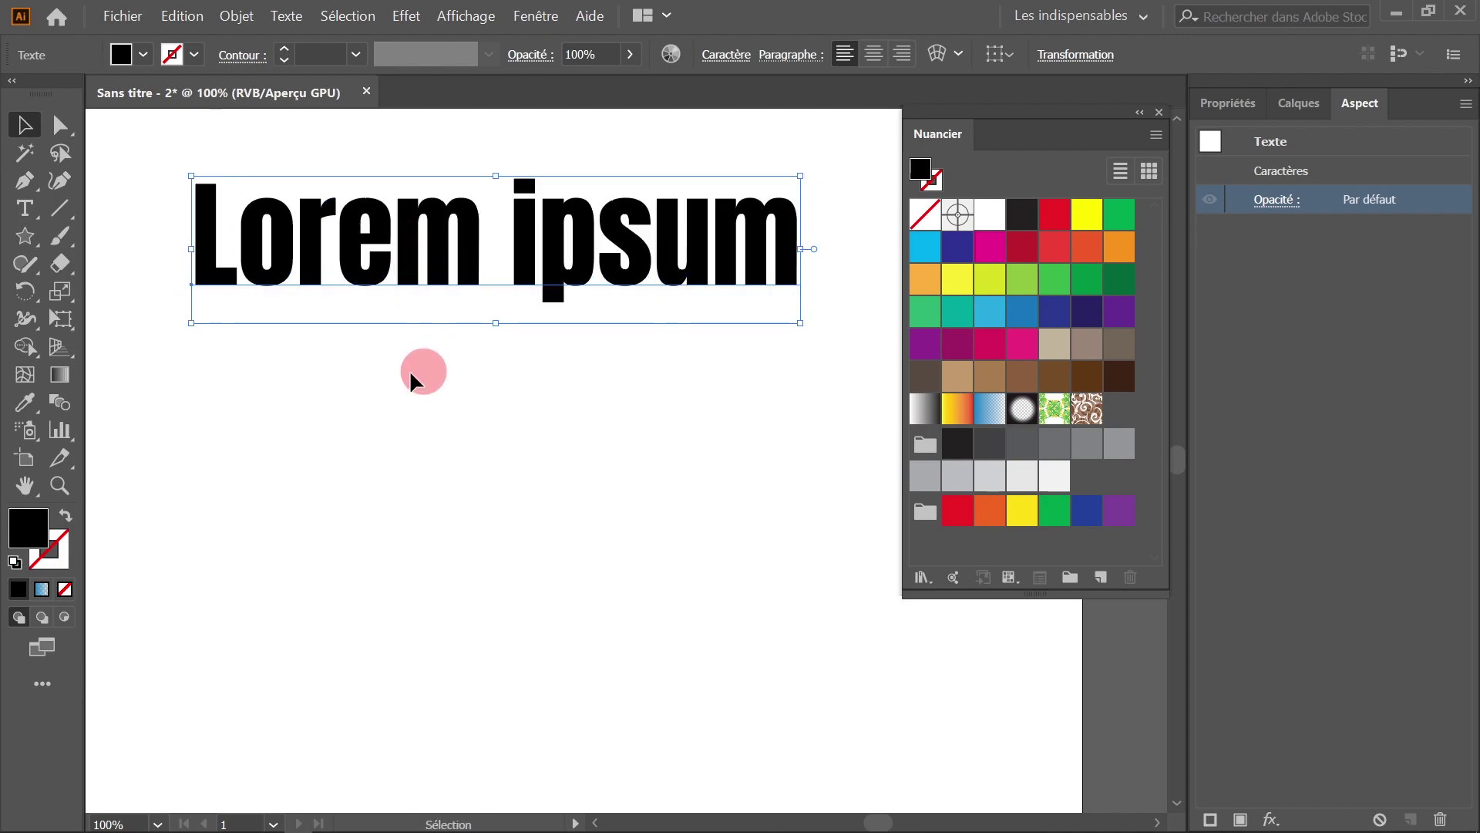
- Draw an area text frame below the headline, filled with placeholder paragraphs
{"action": "left_click", "coordinate": [25, 207]}
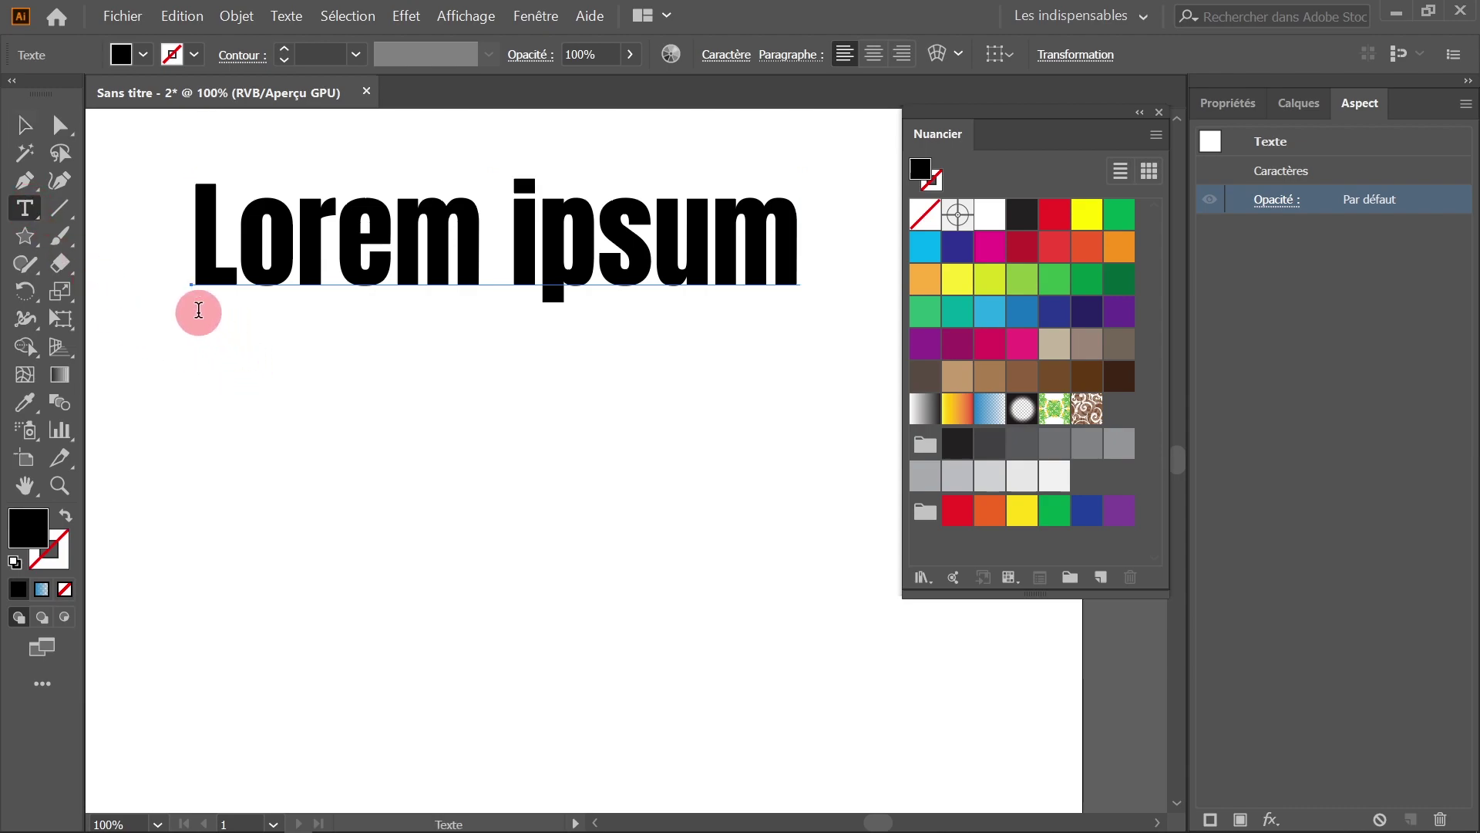
{"action": "left_click_drag", "start_coordinate": [199, 310], "coordinate": [588, 628]}
{"action": "left_click", "coordinate": [21, 122]}
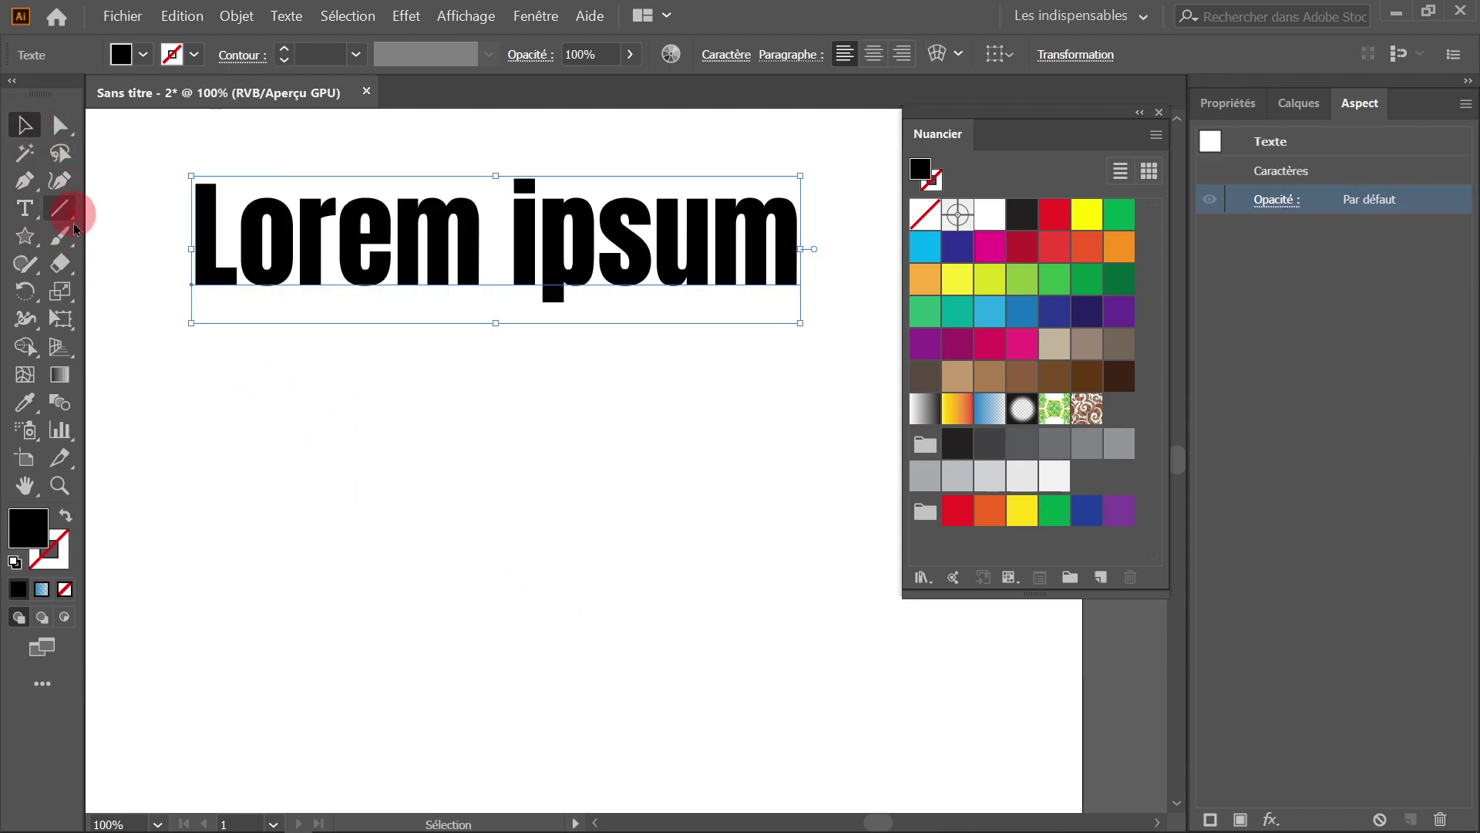
{"action": "left_click", "coordinate": [25, 207]}
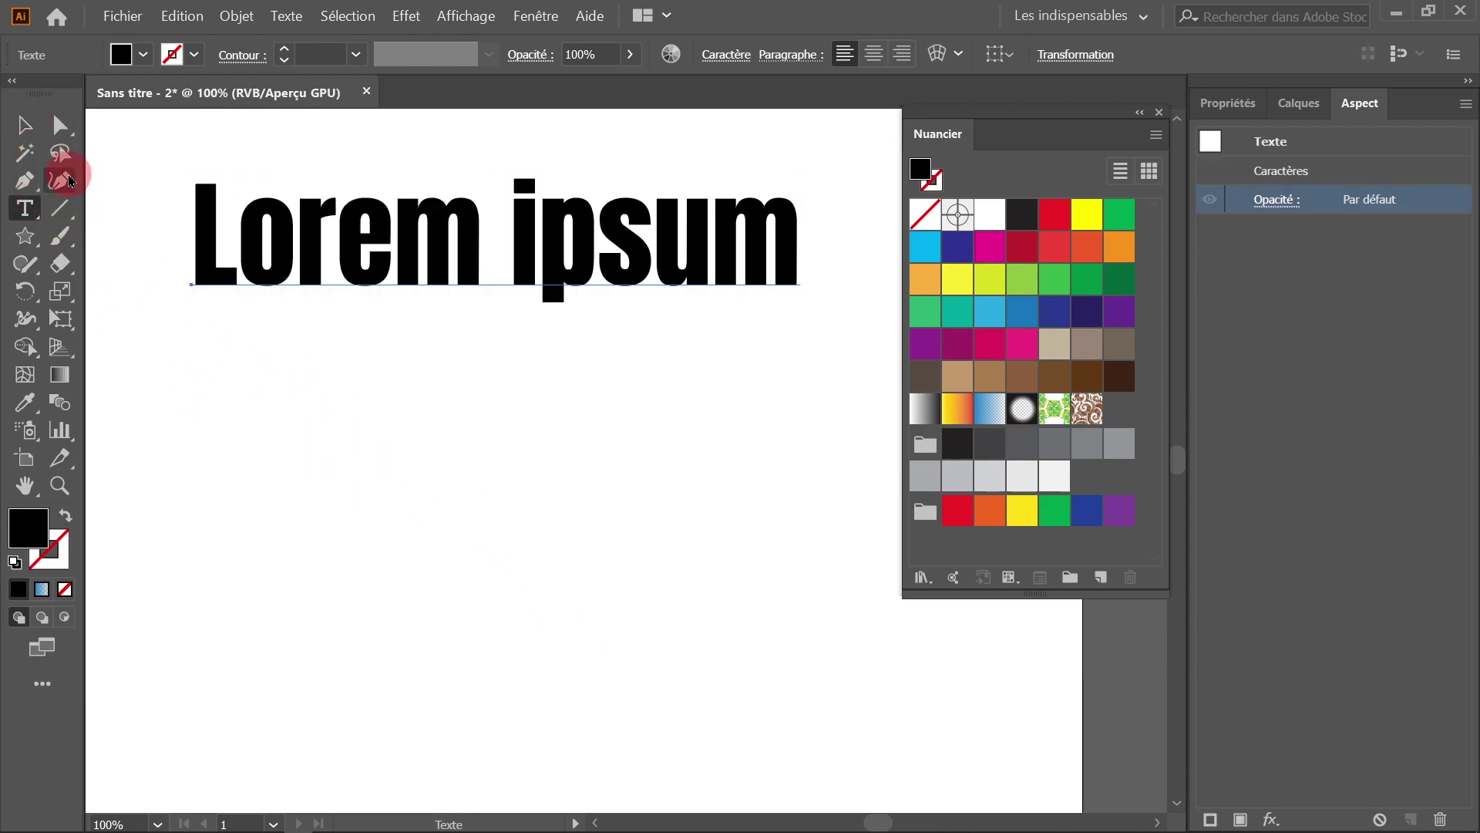
{"action": "left_click", "coordinate": [115, 317]}
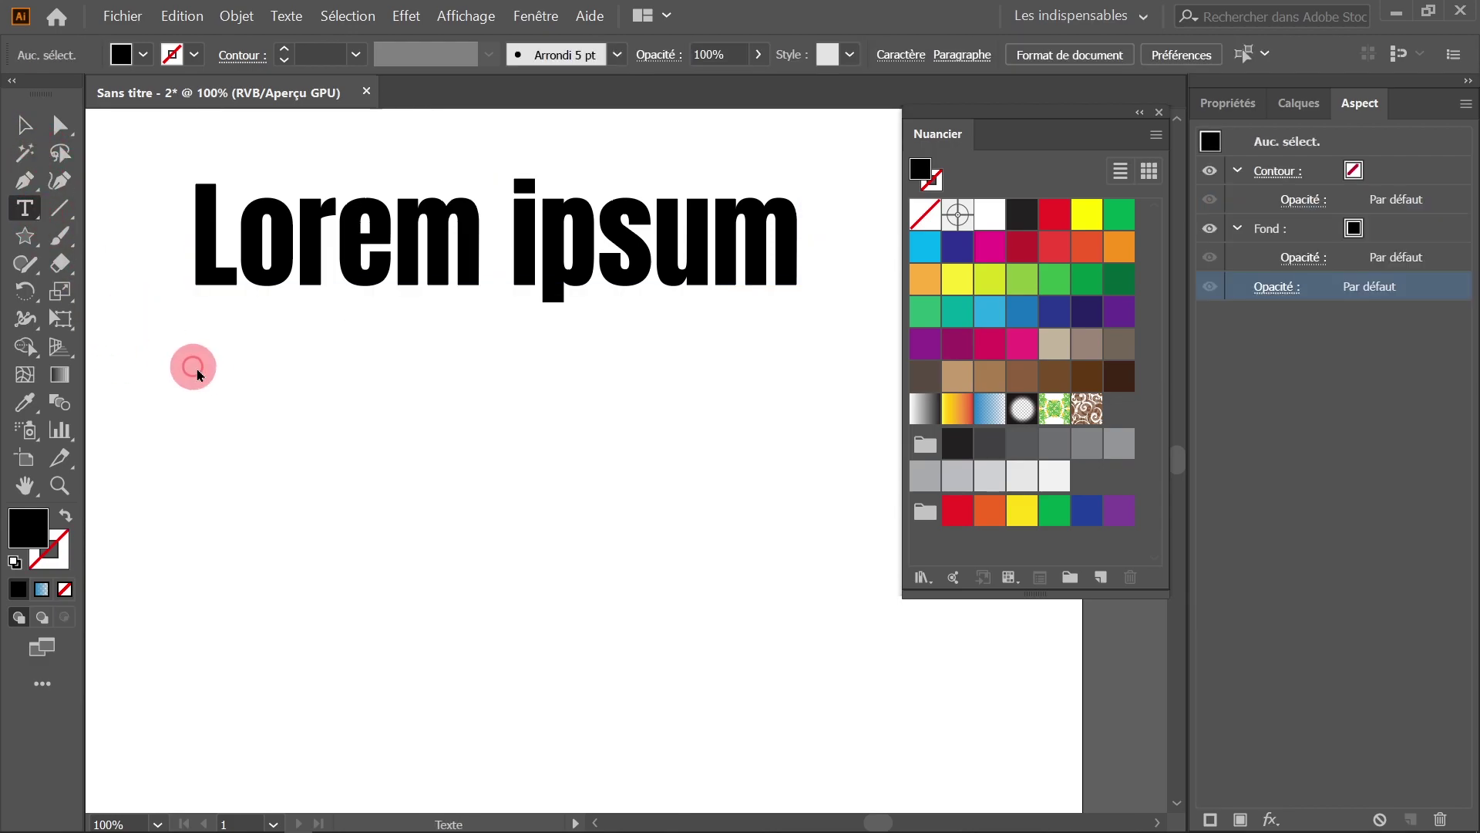
{"action": "left_click_drag", "start_coordinate": [195, 338], "coordinate": [796, 744]}
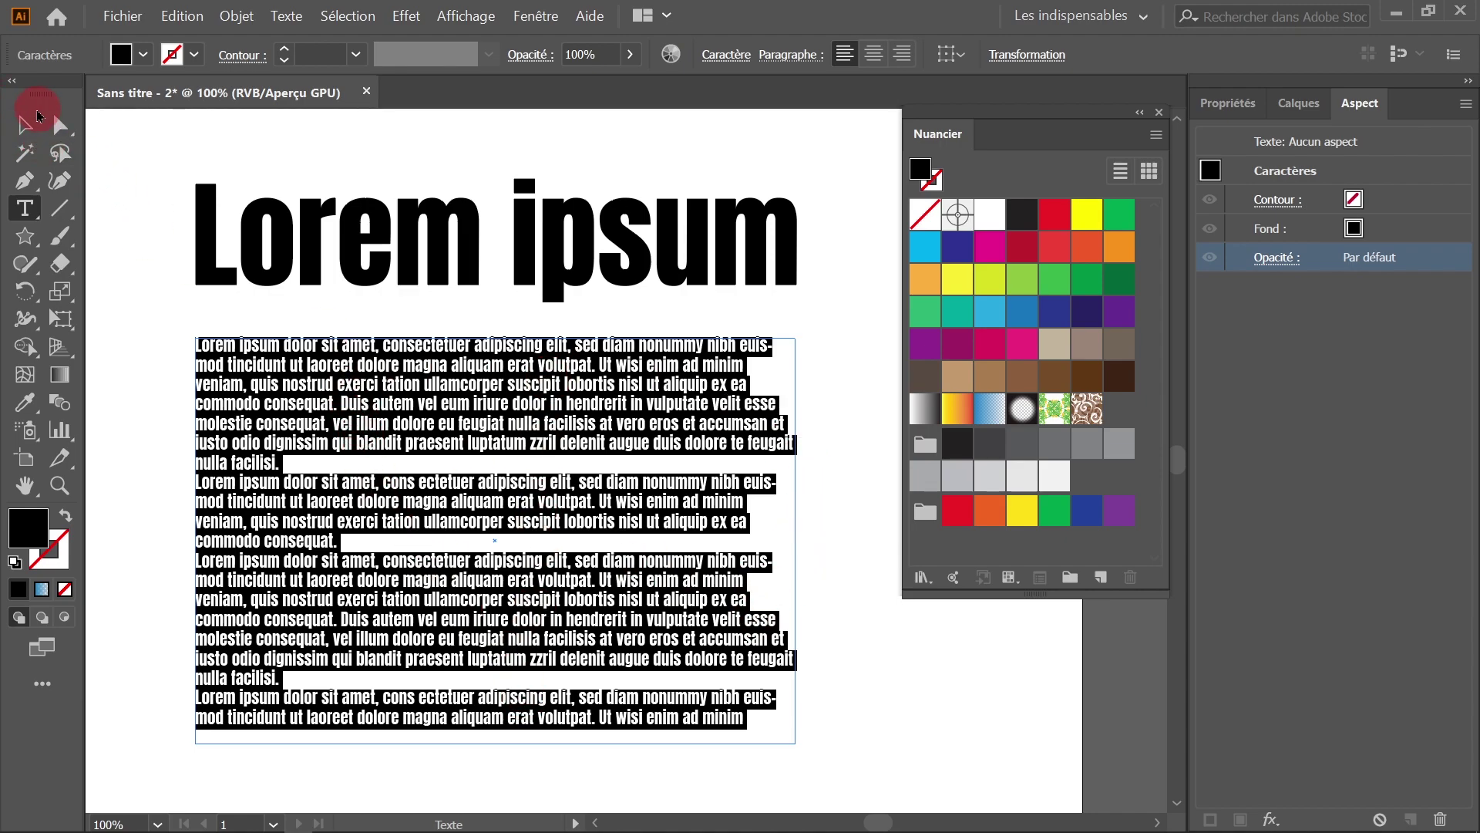
{"action": "left_click", "coordinate": [37, 116]}
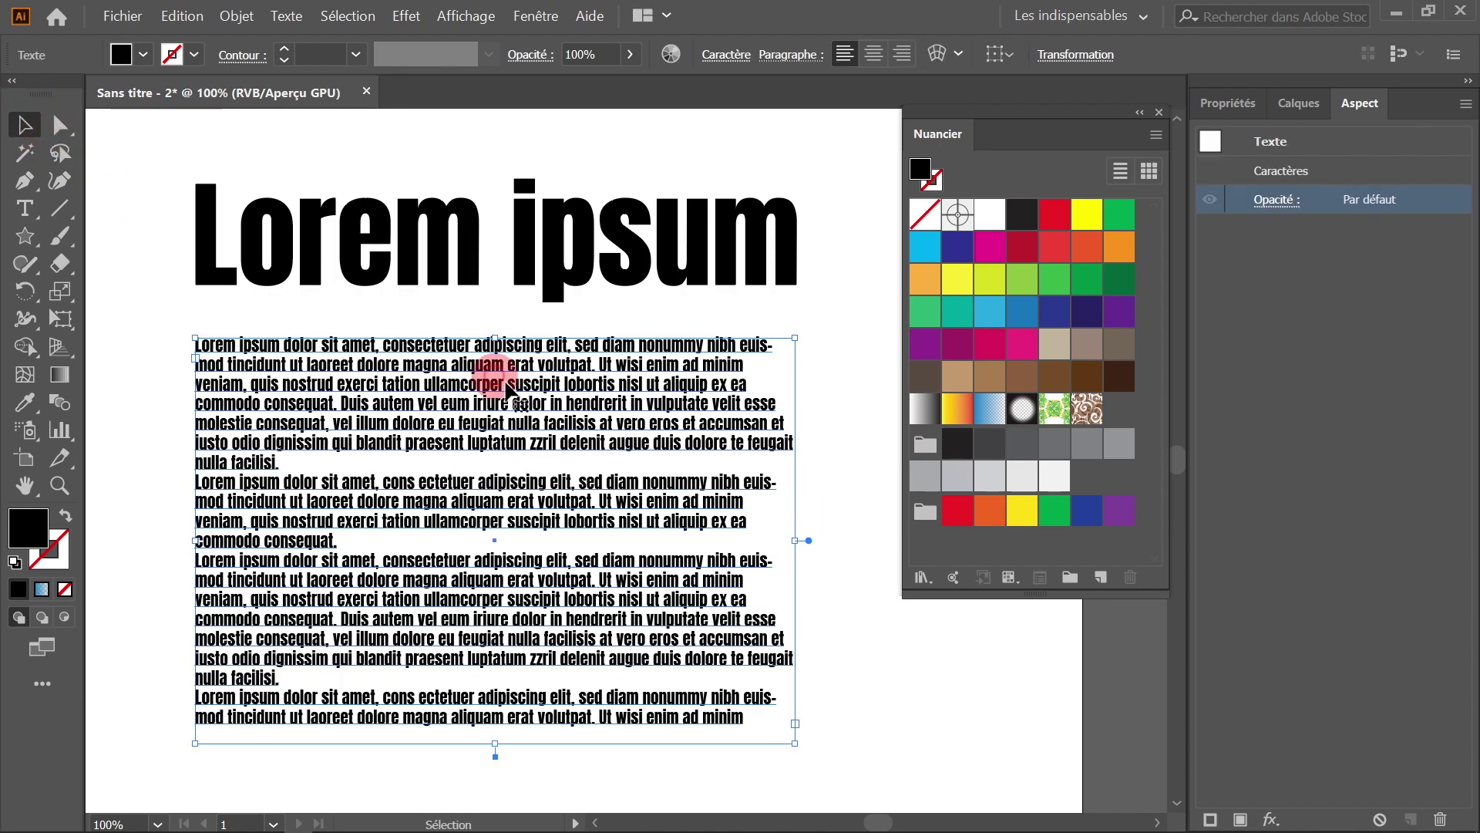
{"action": "left_click", "coordinate": [854, 461]}
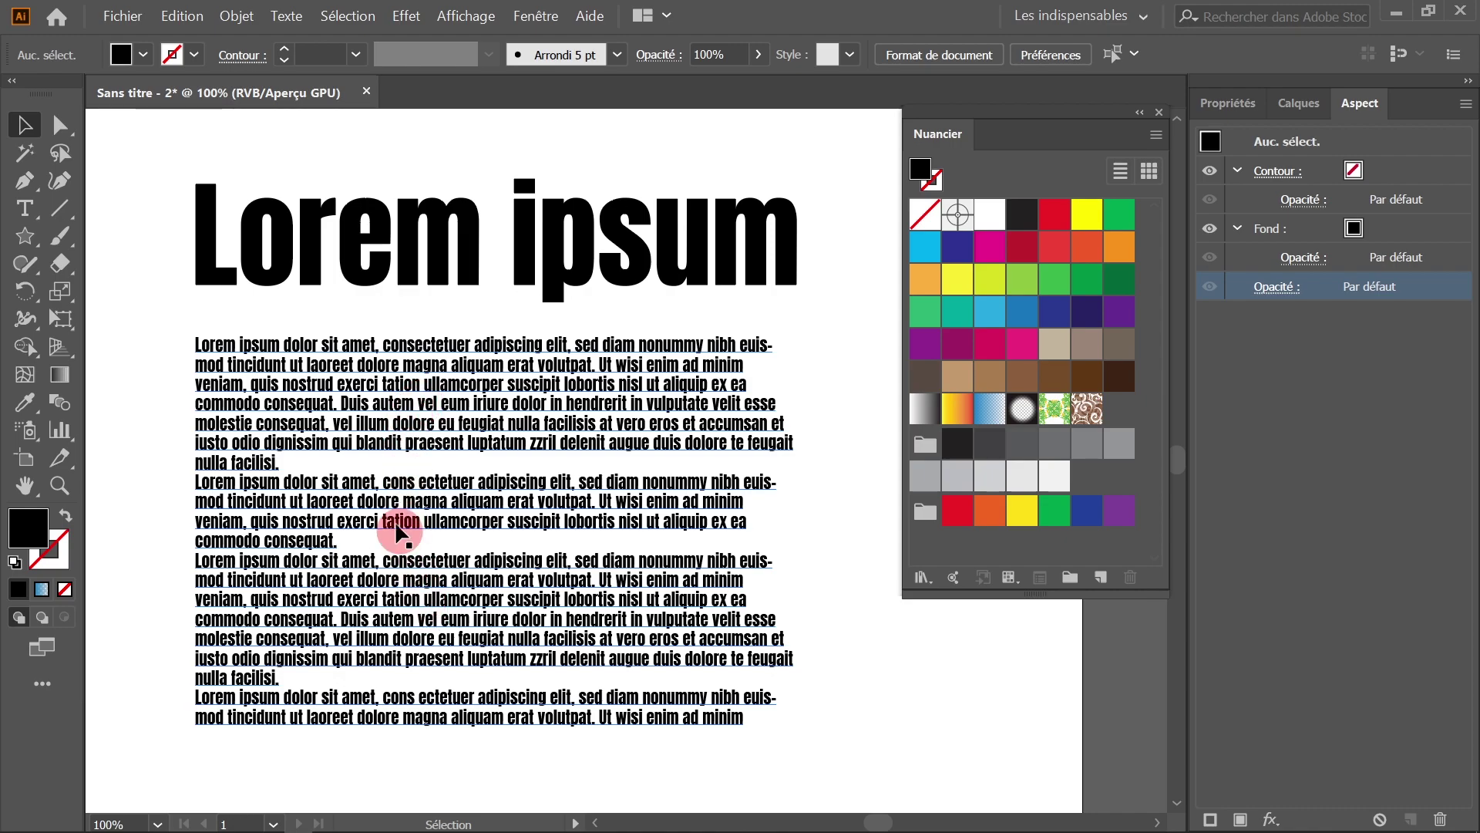
{"action": "left_click", "coordinate": [444, 265]}
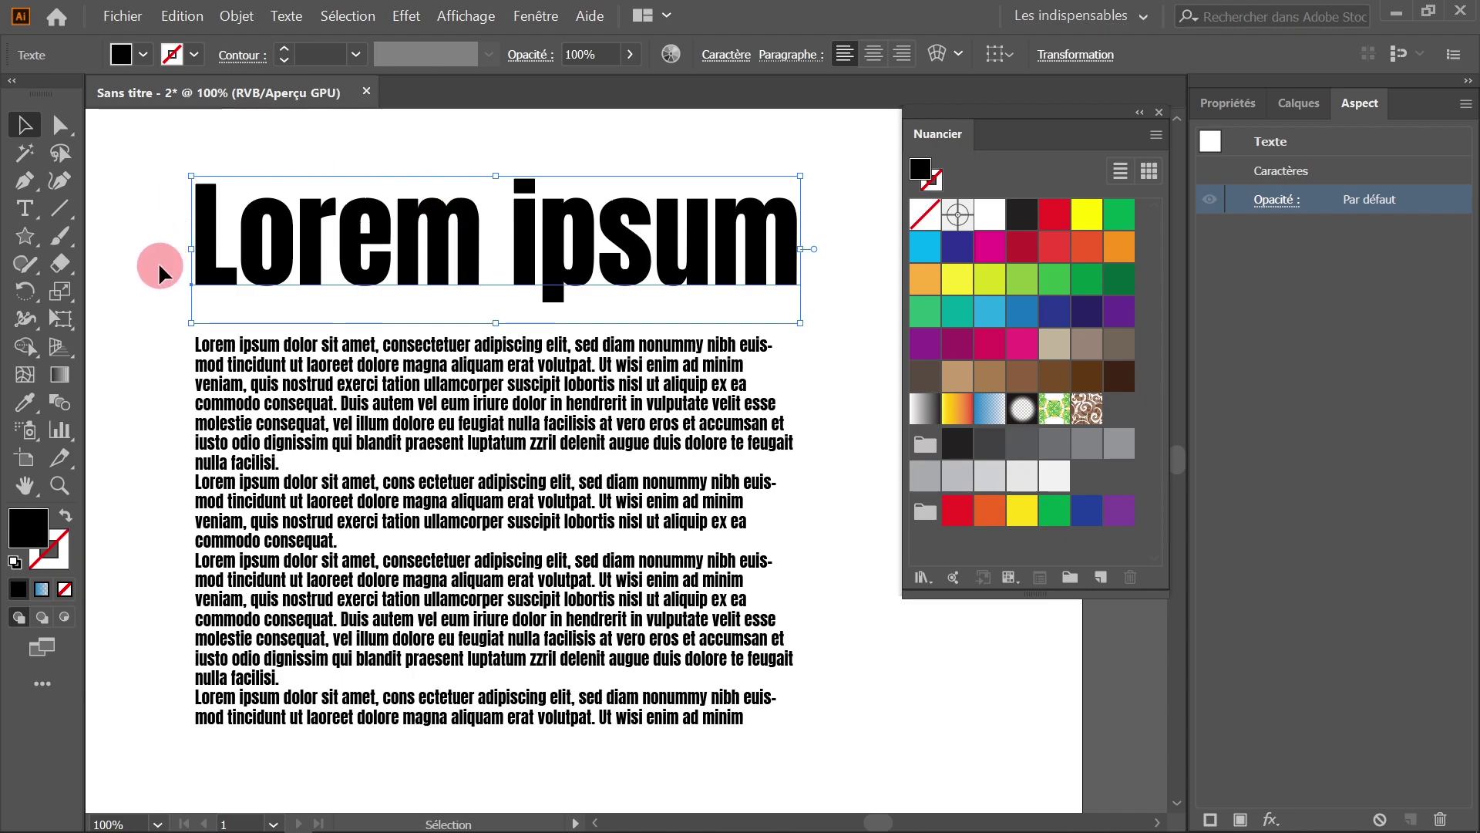
{"action": "left_click", "coordinate": [181, 377]}
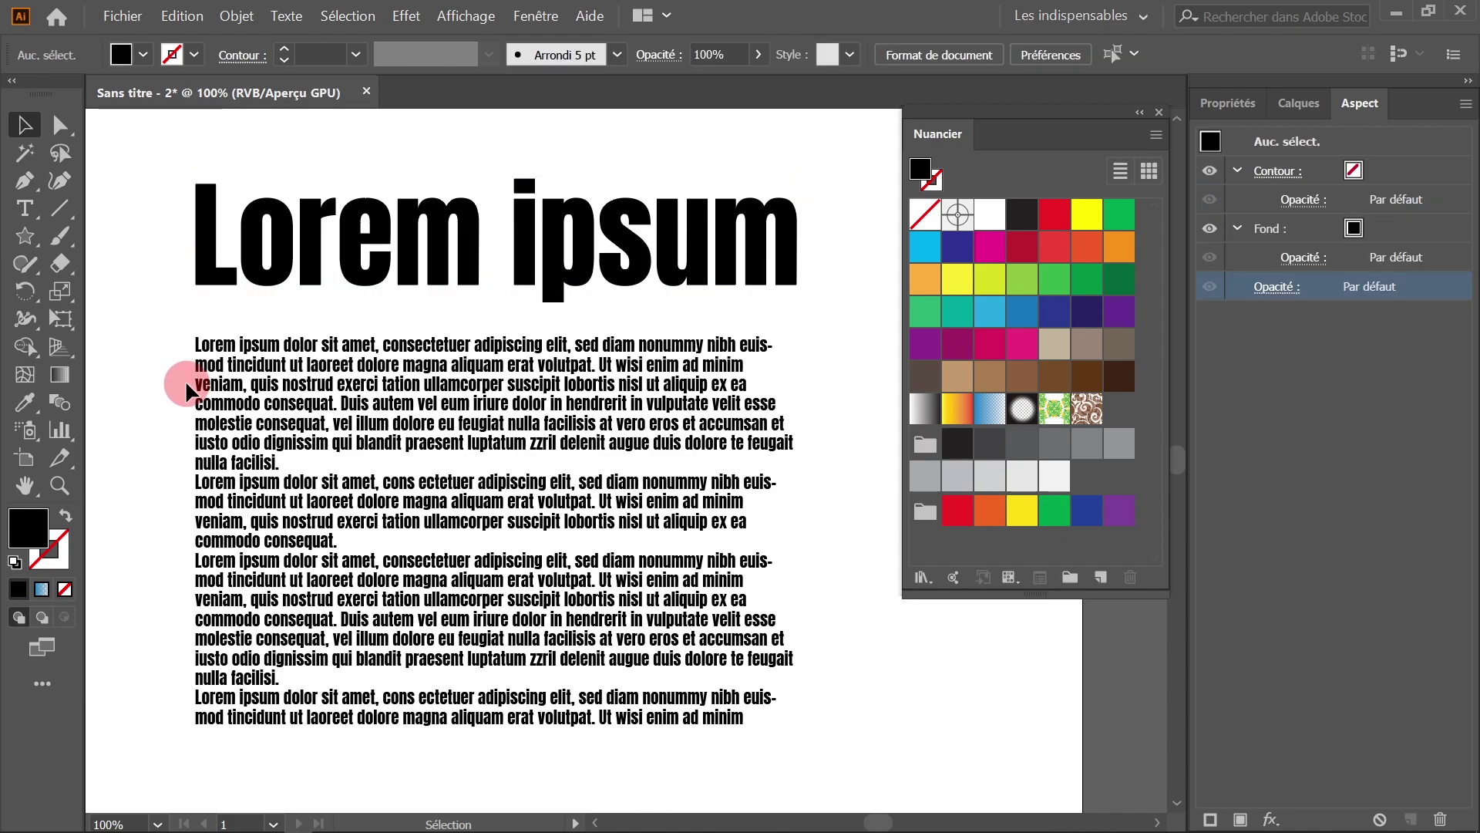
{"action": "left_click_drag", "start_coordinate": [185, 379], "coordinate": [216, 389]}
{"action": "left_click", "coordinate": [407, 274]}
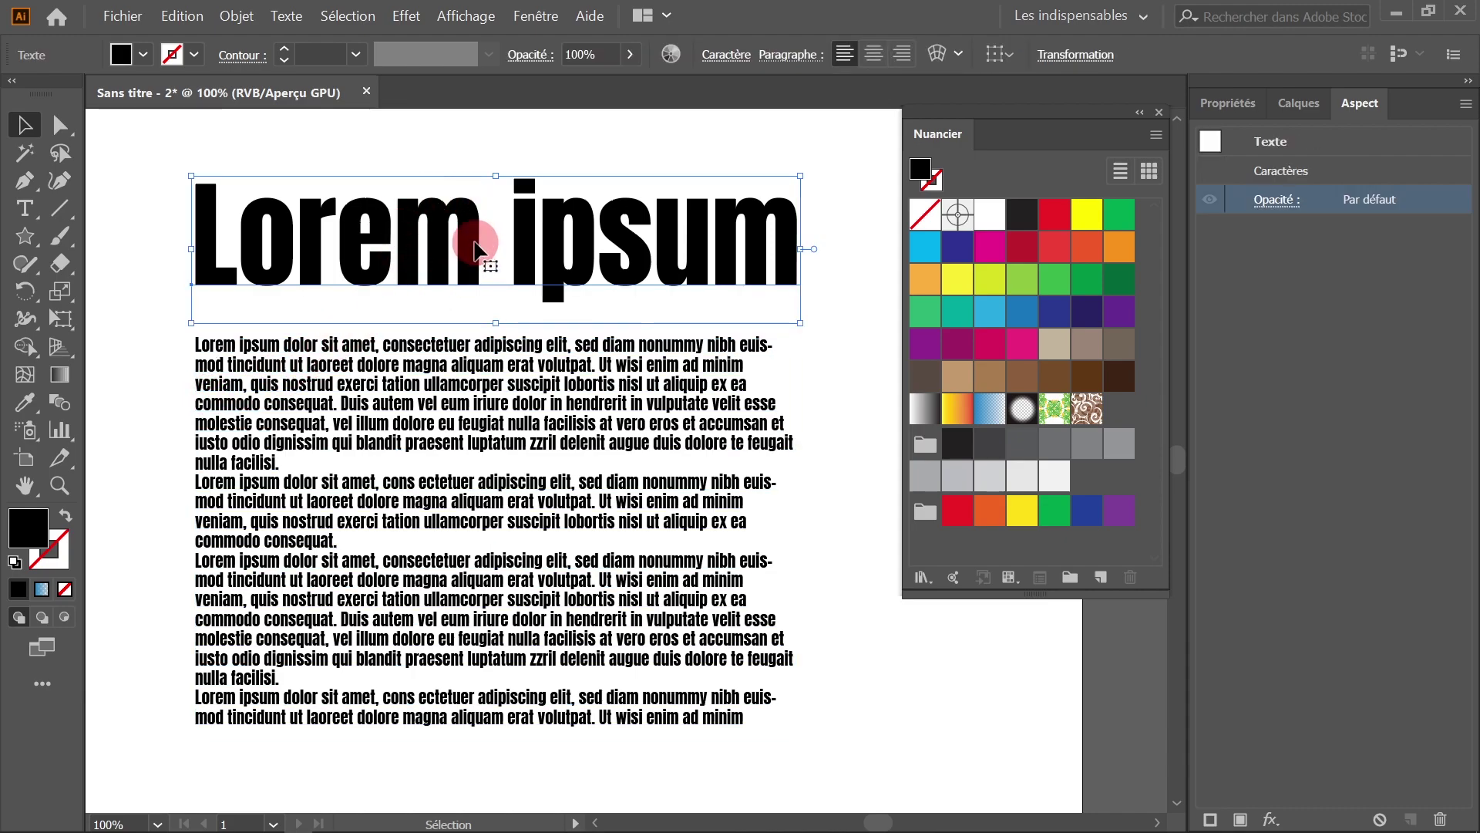
{"action": "left_click", "coordinate": [351, 384]}
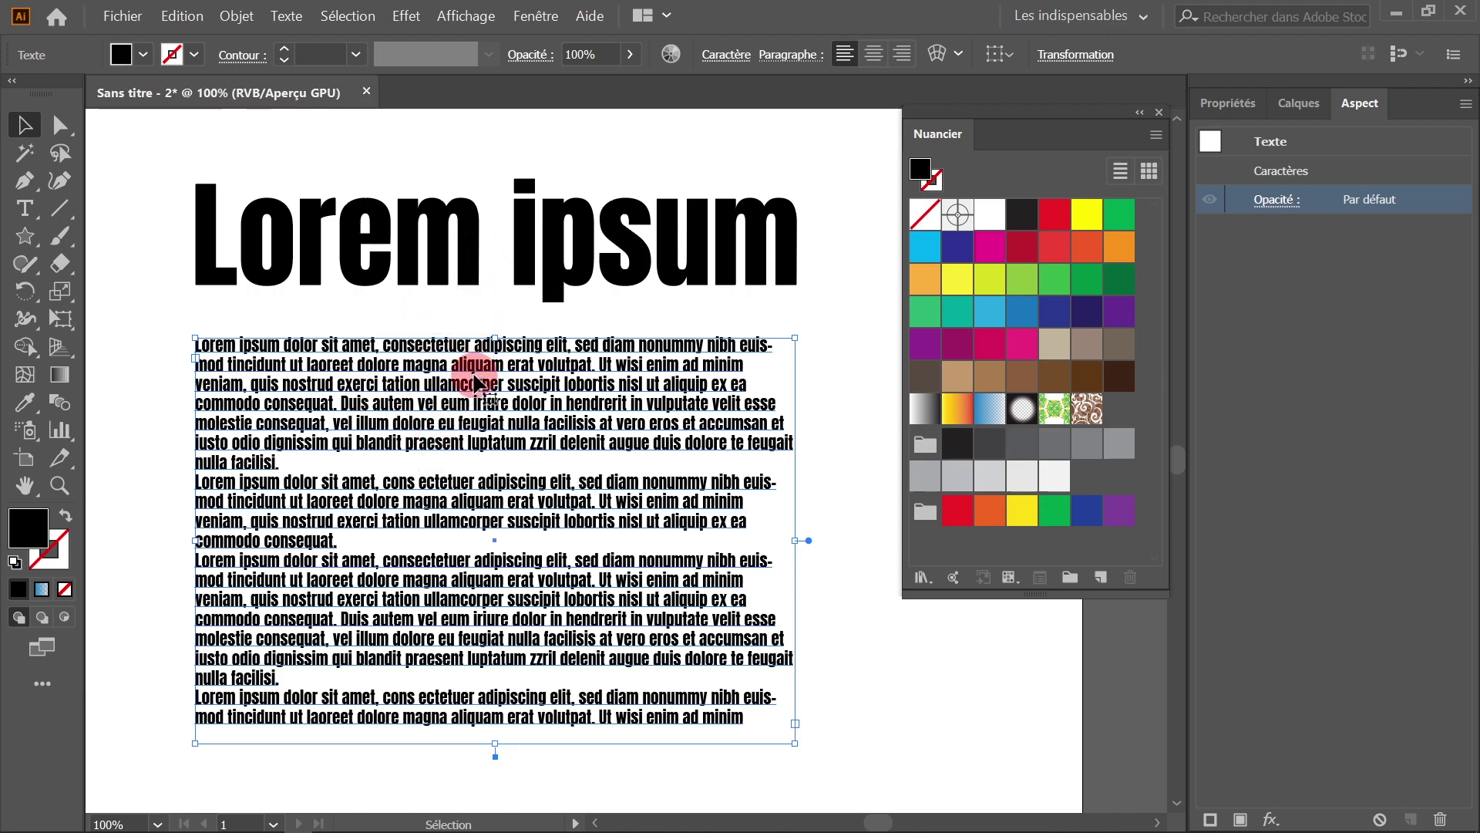
{"action": "left_click", "coordinate": [543, 275]}
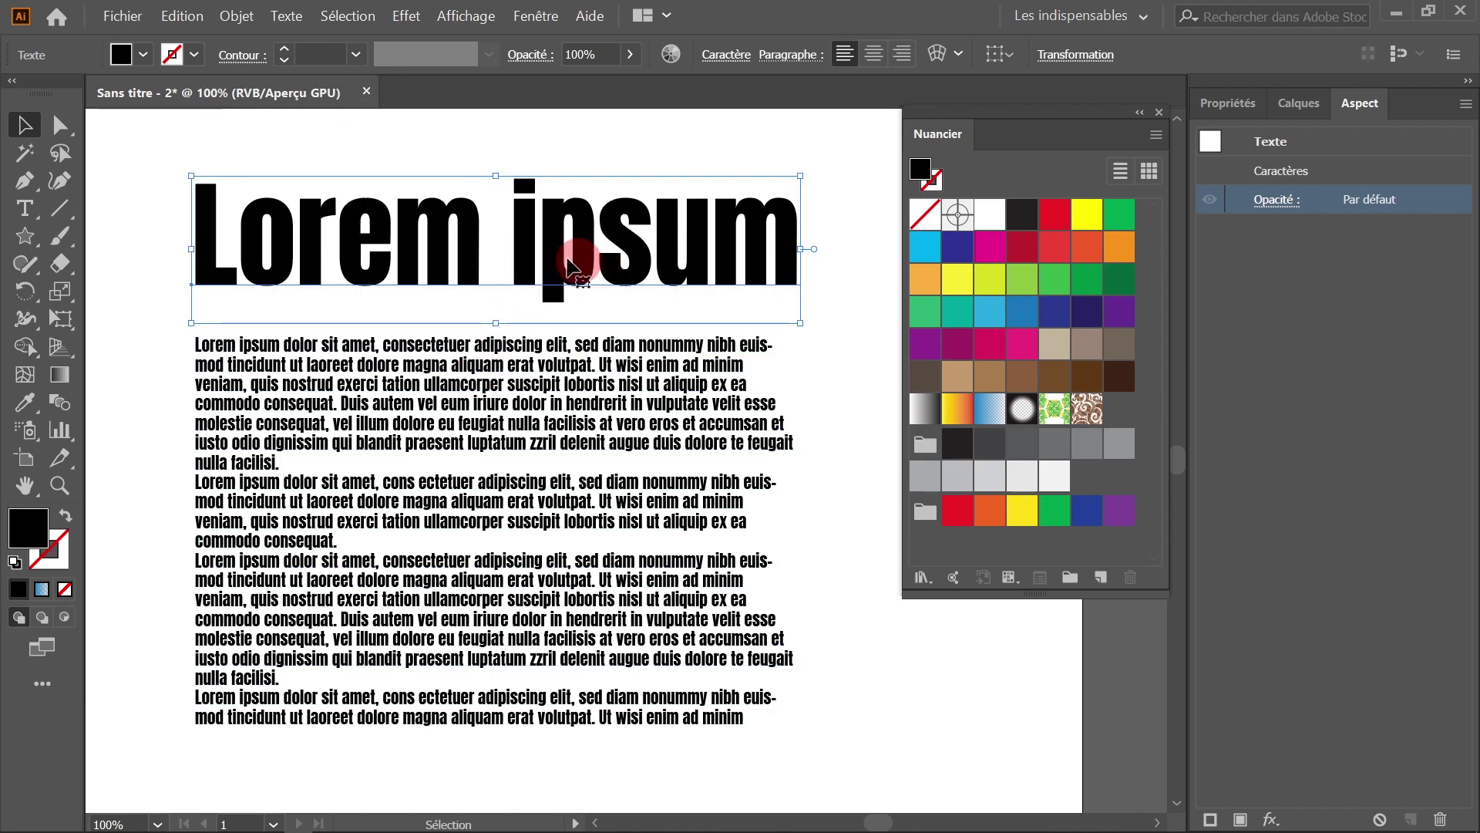
- Apply the Orange, Jaune gradient swatch from the Nuancier panel to the headline
{"action": "left_click", "coordinate": [939, 137]}
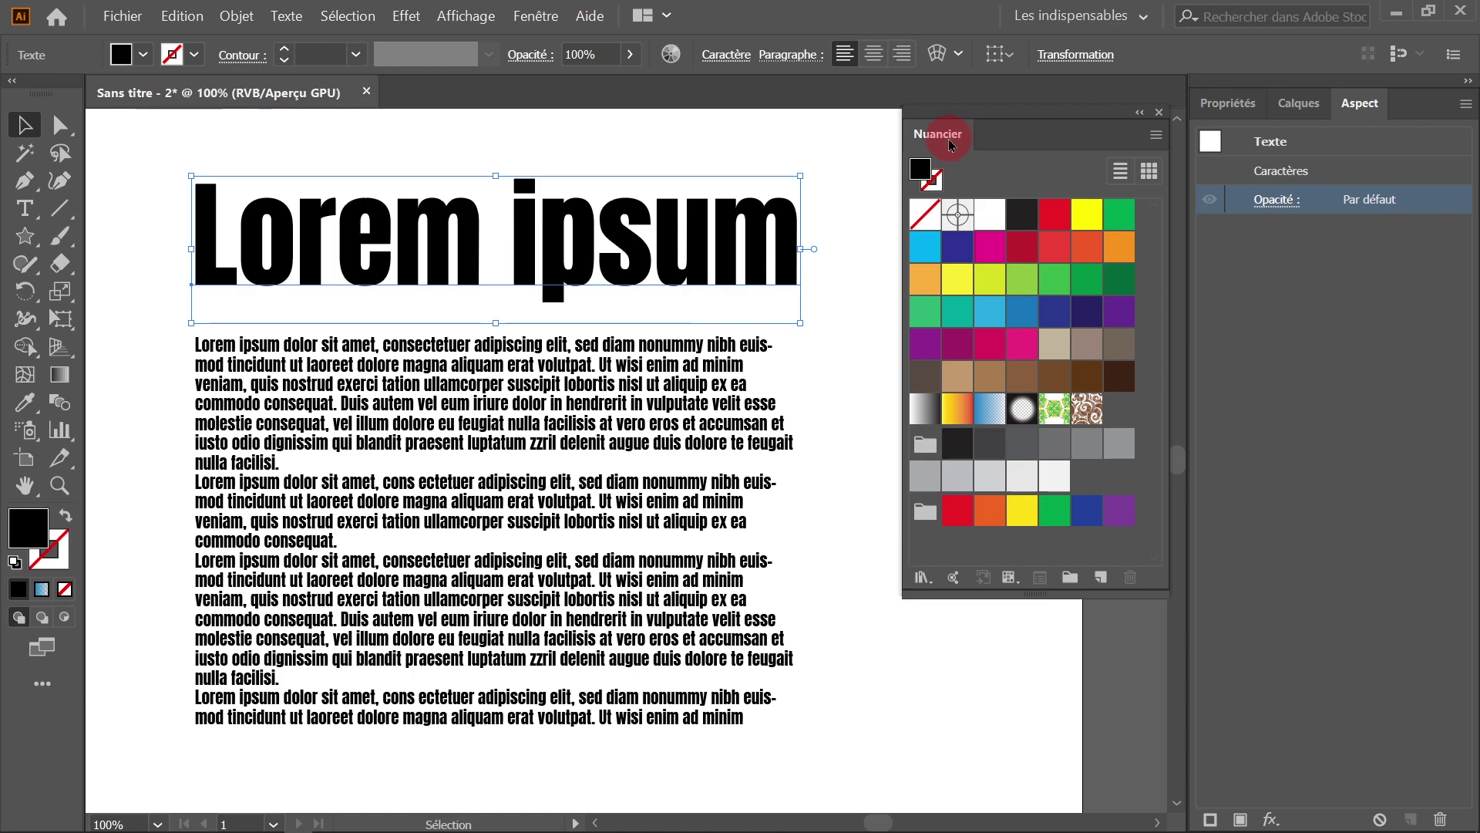
{"action": "left_click", "coordinate": [1033, 497]}
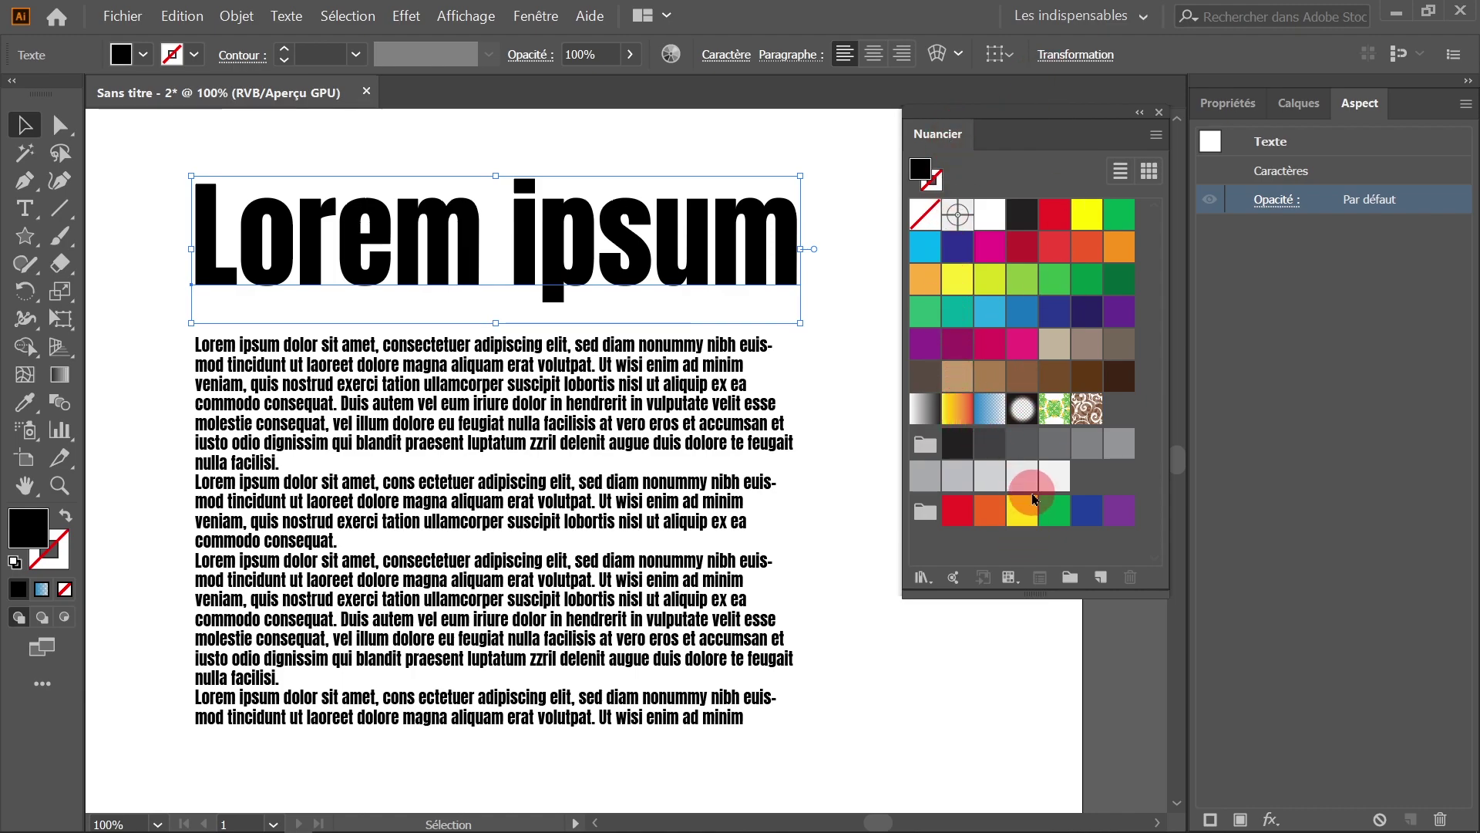
{"action": "left_click", "coordinate": [957, 410]}
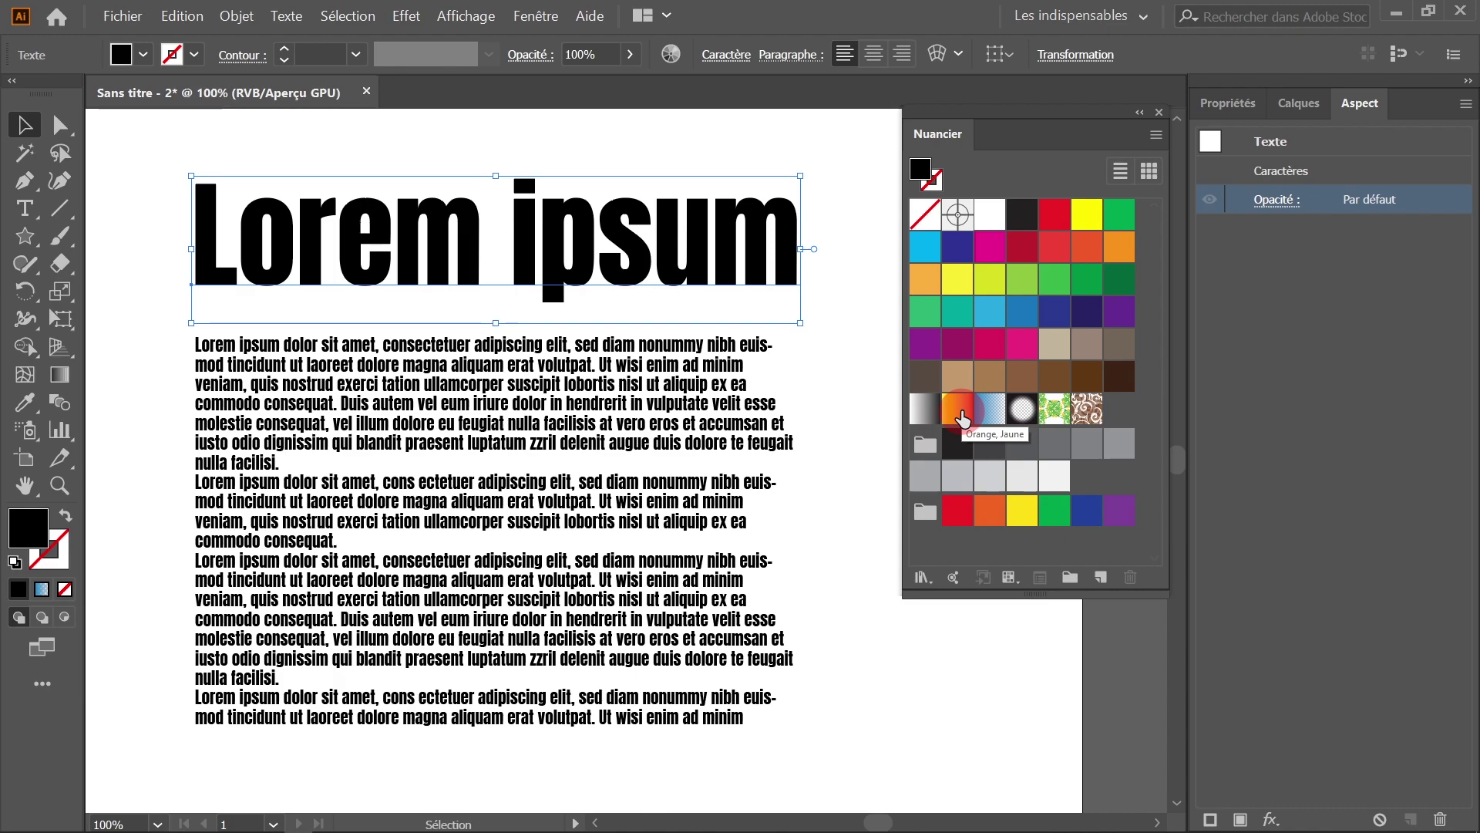
{"action": "left_click", "coordinate": [960, 413]}
{"action": "left_click", "coordinate": [198, 215]}
{"action": "left_click", "coordinate": [615, 273]}
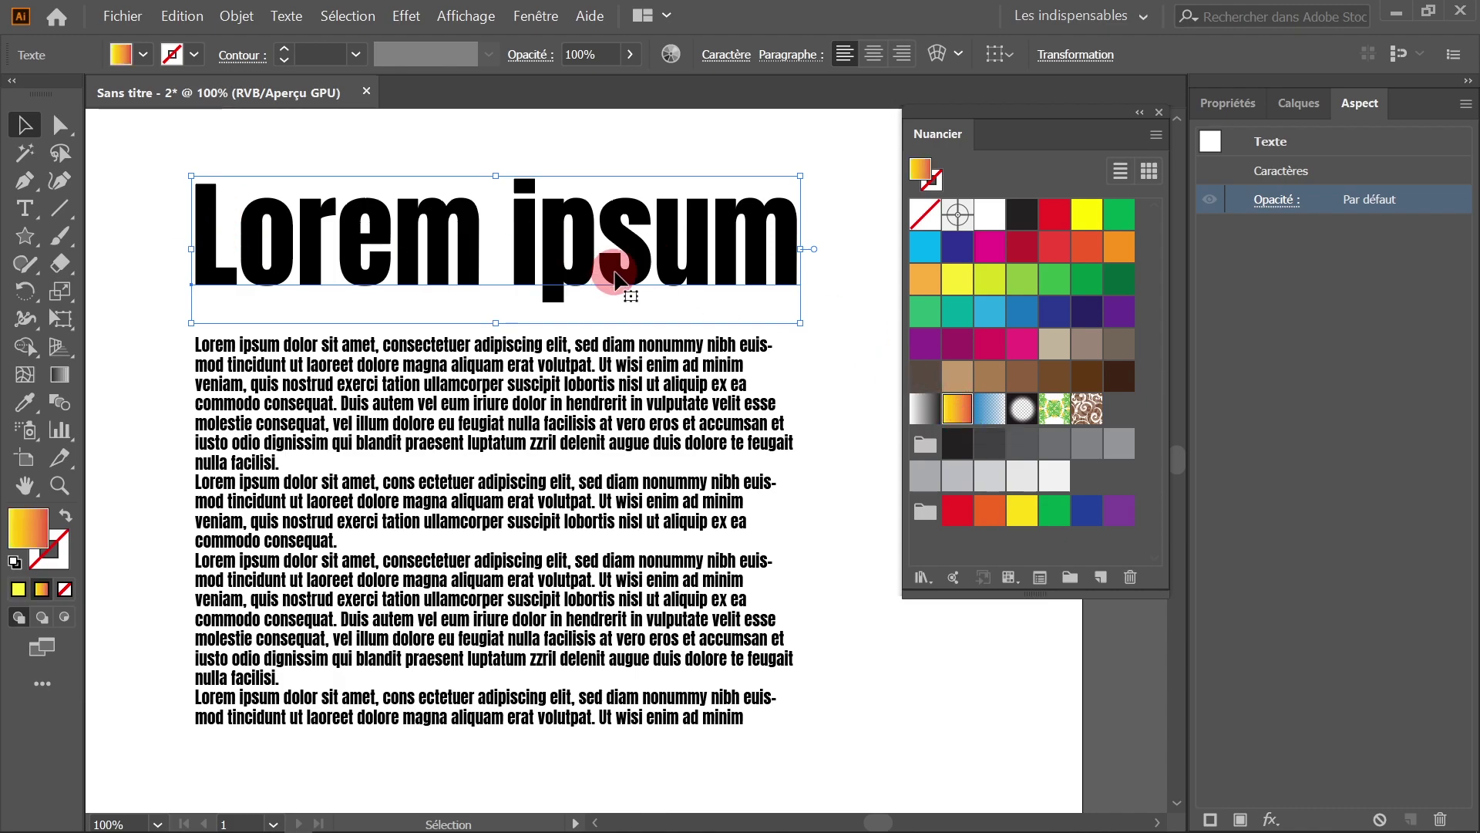
{"action": "left_click", "coordinate": [836, 278]}
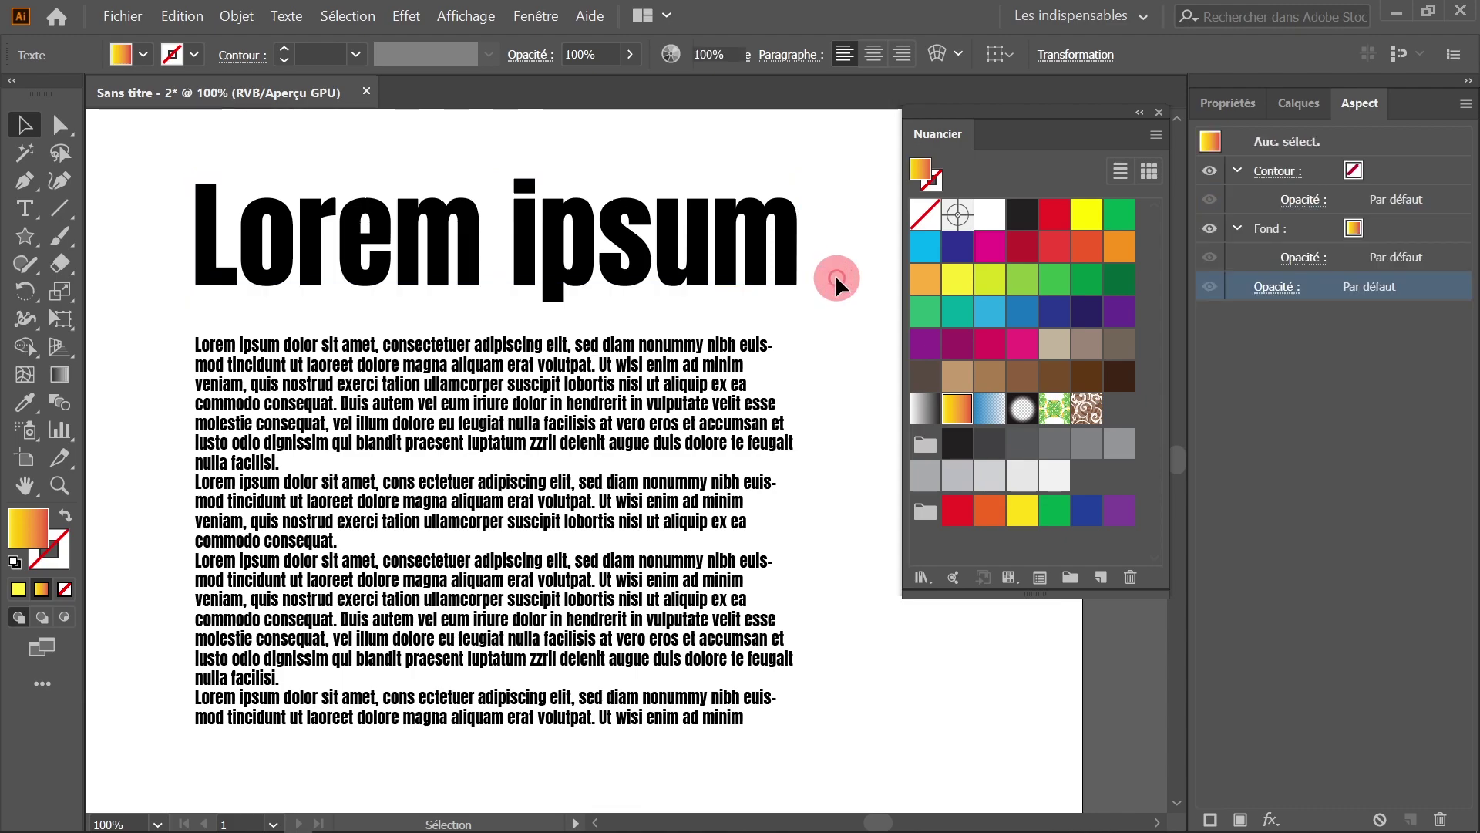
{"action": "left_click", "coordinate": [803, 266]}
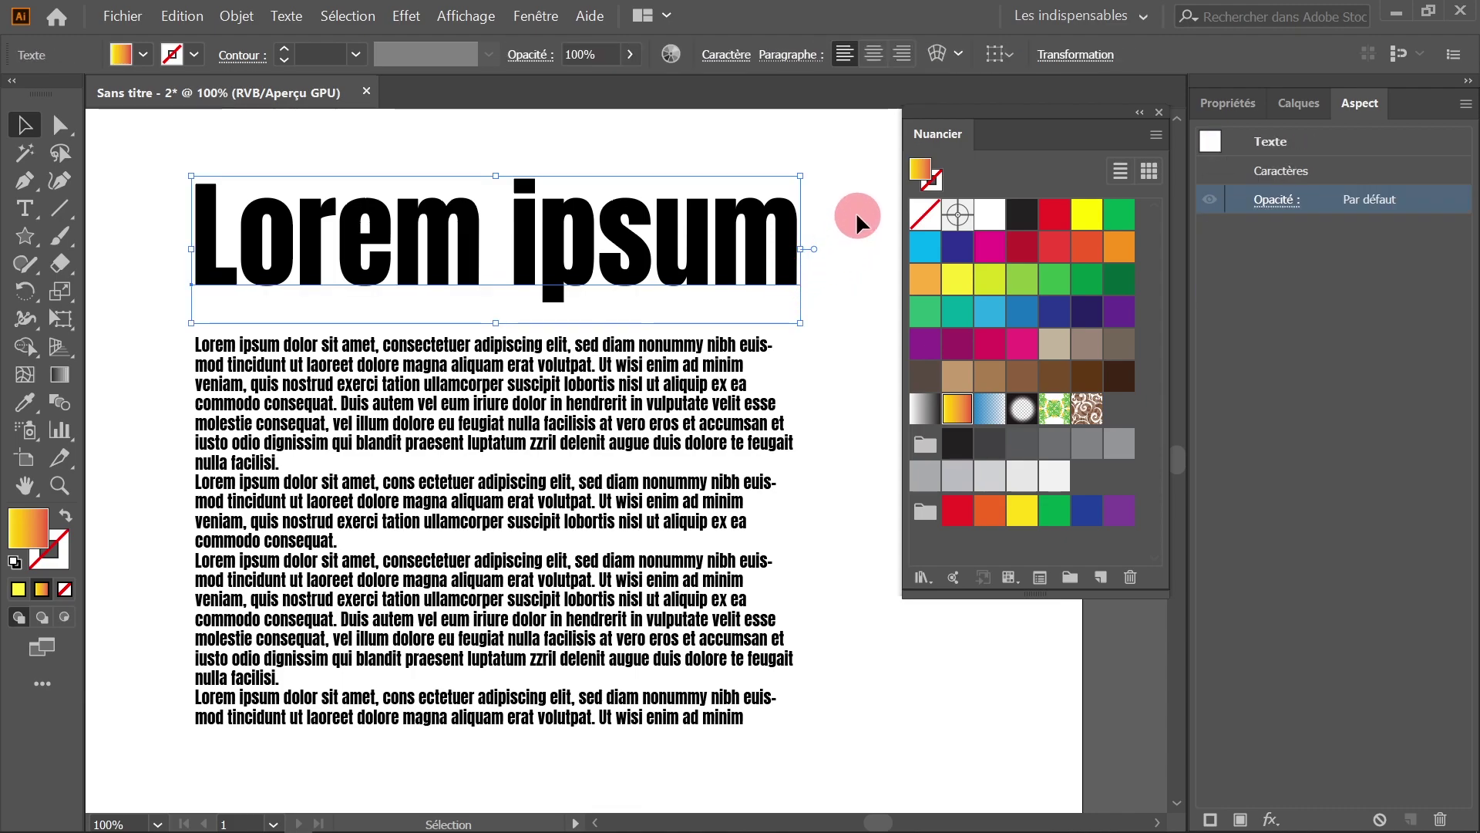
{"action": "left_click", "coordinate": [962, 411]}
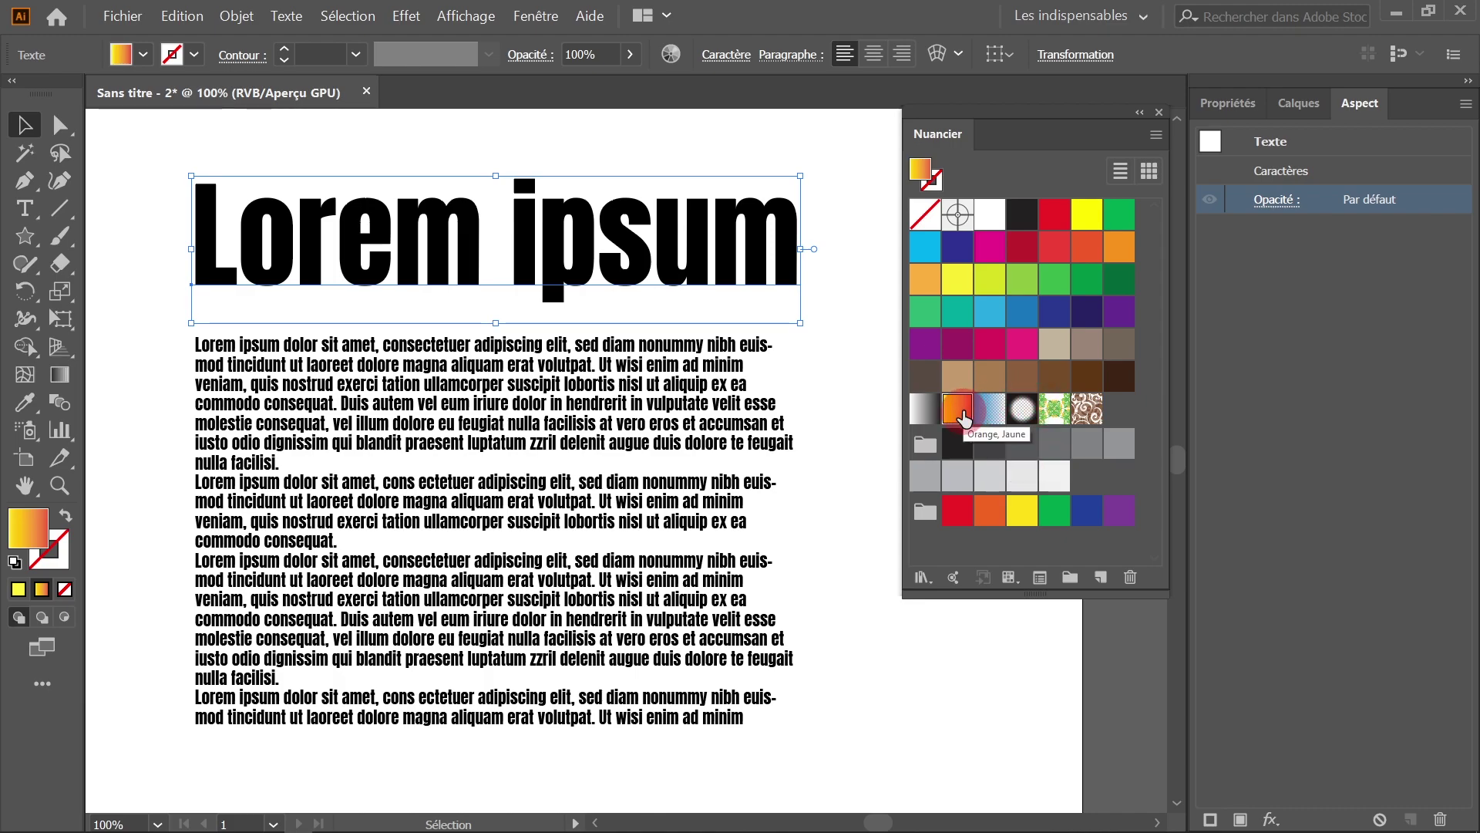
{"action": "left_click", "coordinate": [835, 292]}
- Delete the stray 'i' and 'p' from the headline and reselect the whole text object
{"action": "double_click", "coordinate": [532, 246]}
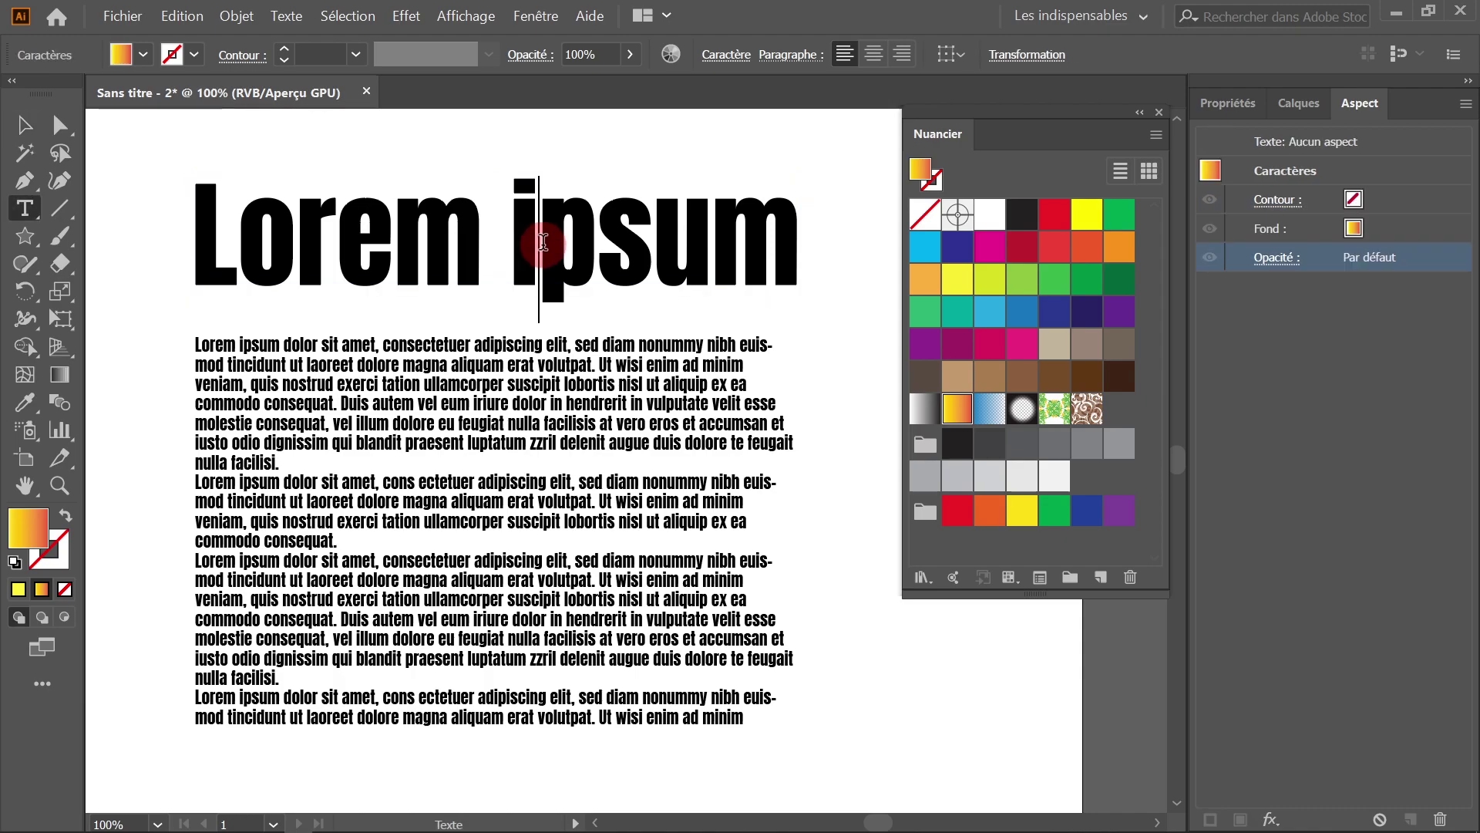
{"action": "left_click", "coordinate": [544, 242]}
{"action": "type", "text": "i"}
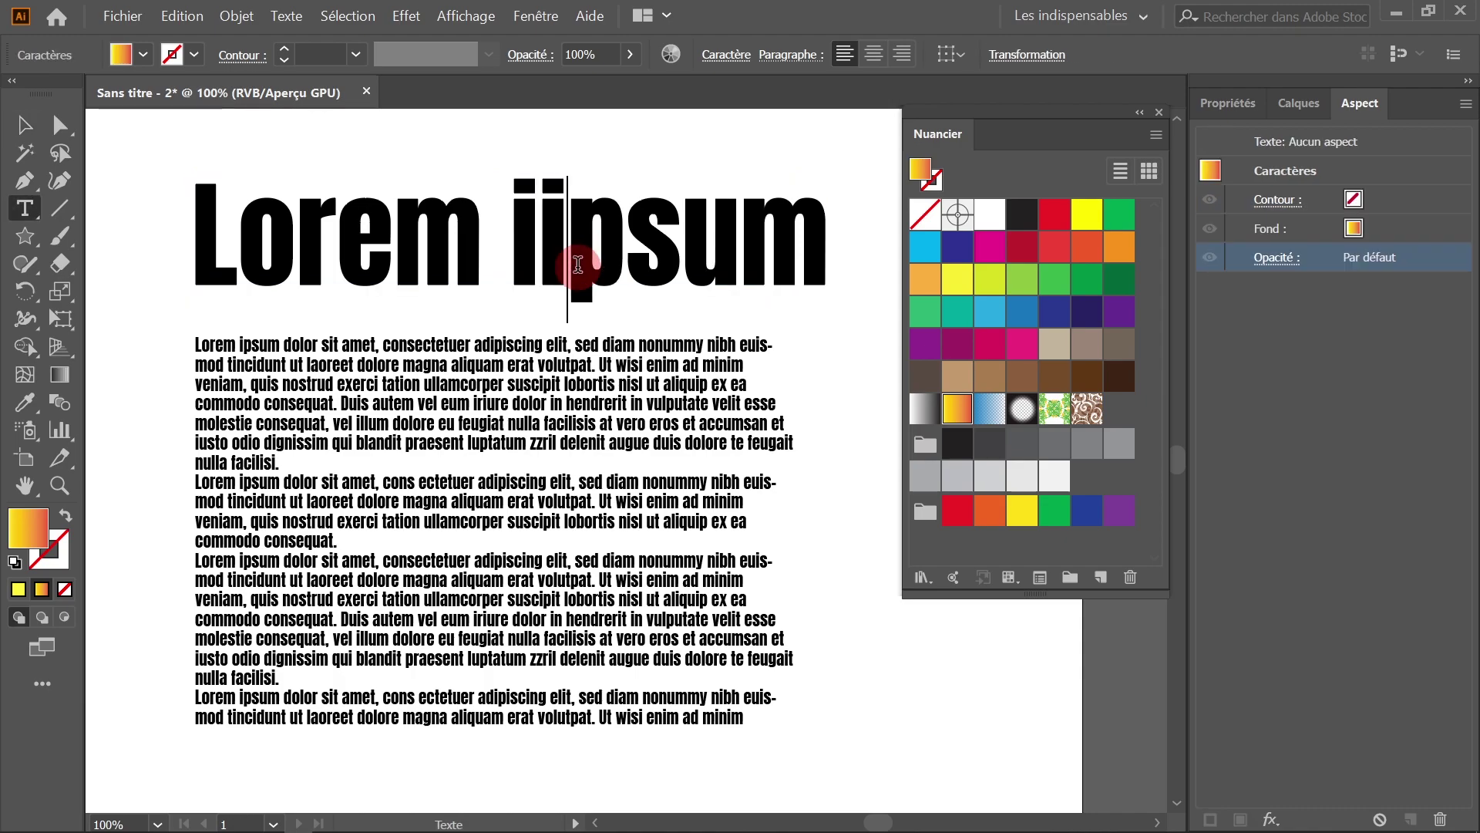
{"action": "key", "text": "BackSpace"}
{"action": "type", "text": "p"}
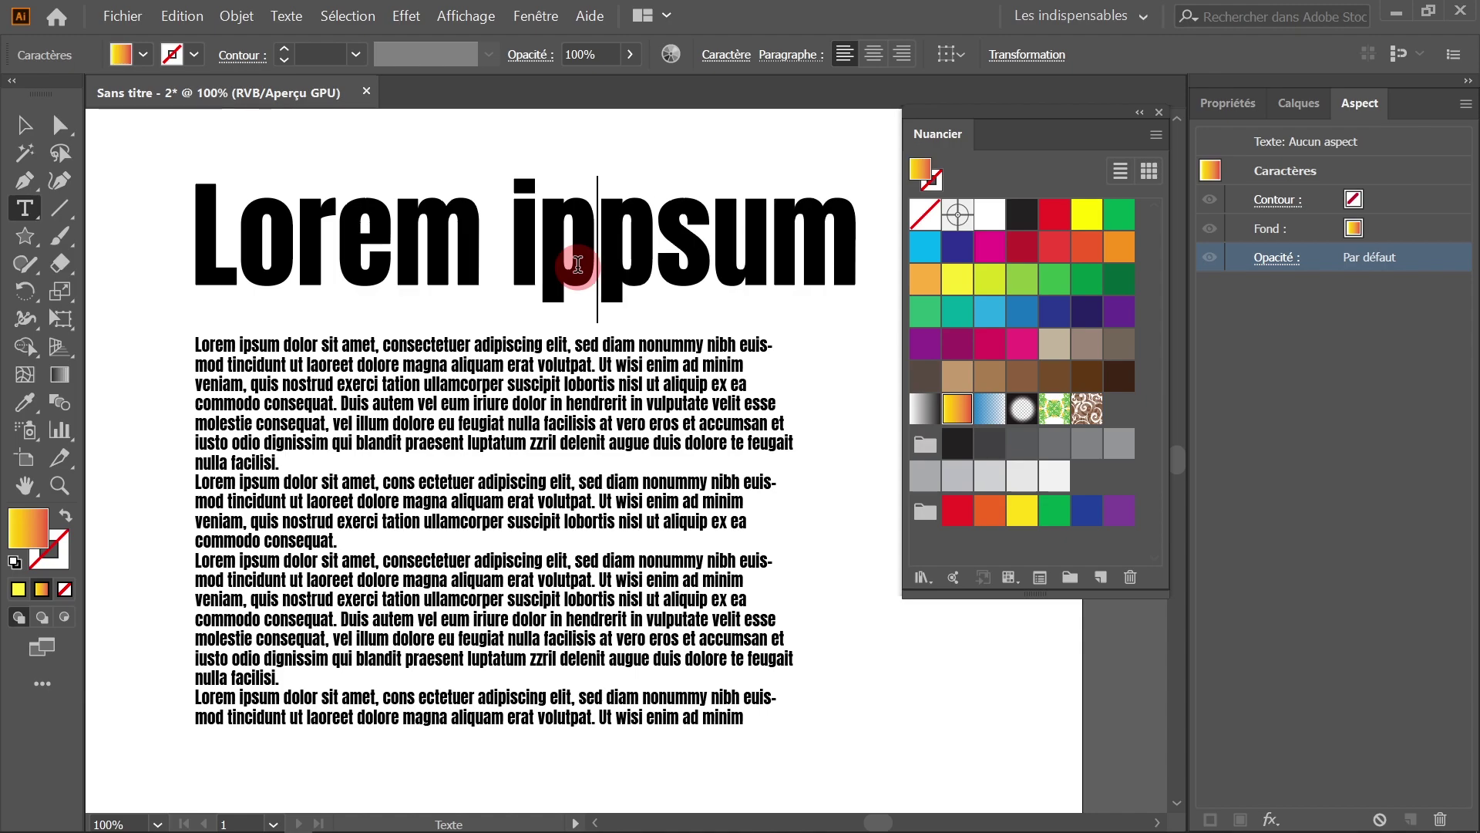
{"action": "key", "text": "BackSpace"}
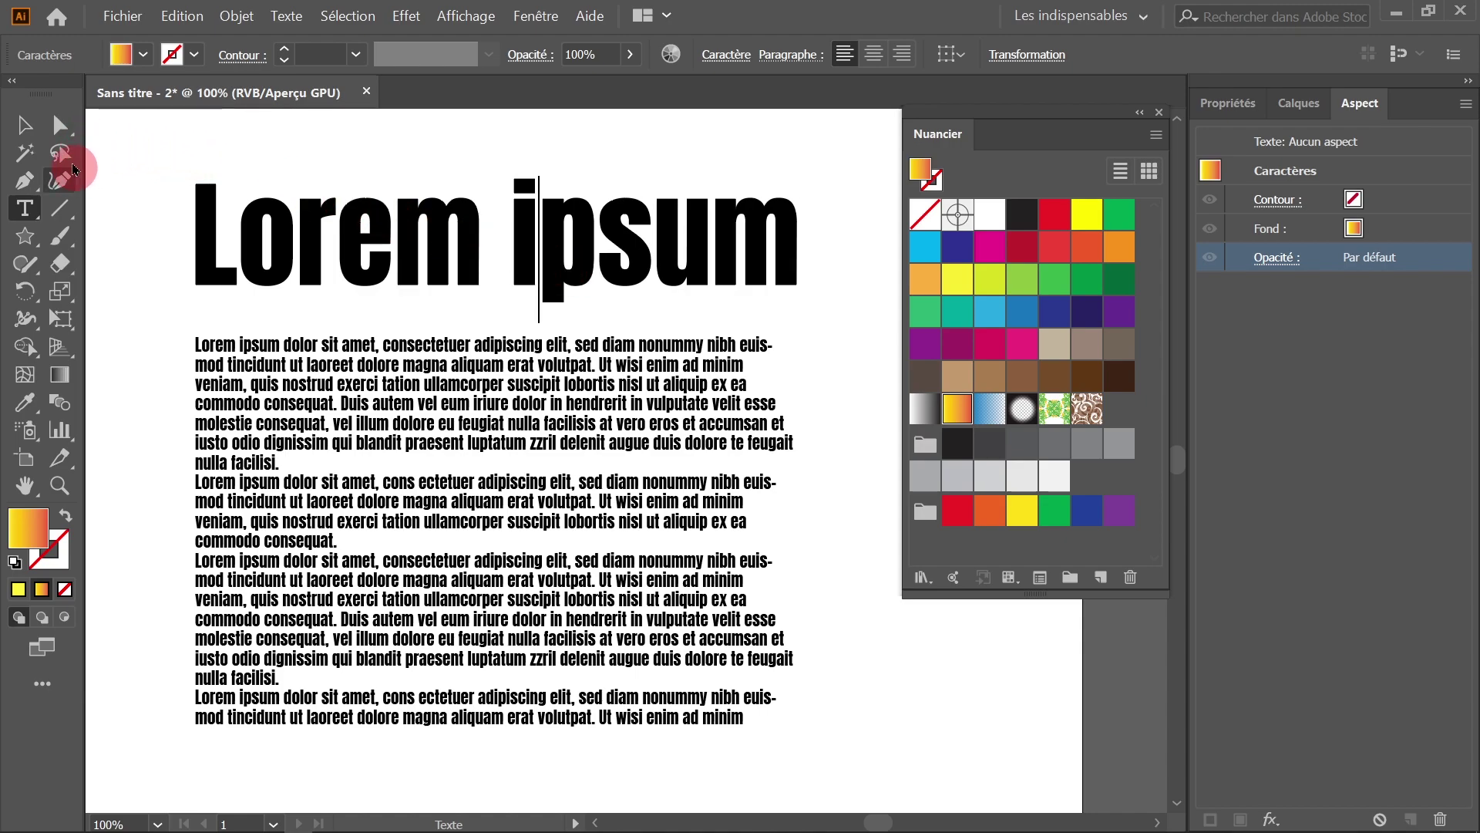
{"action": "left_click", "coordinate": [23, 127]}
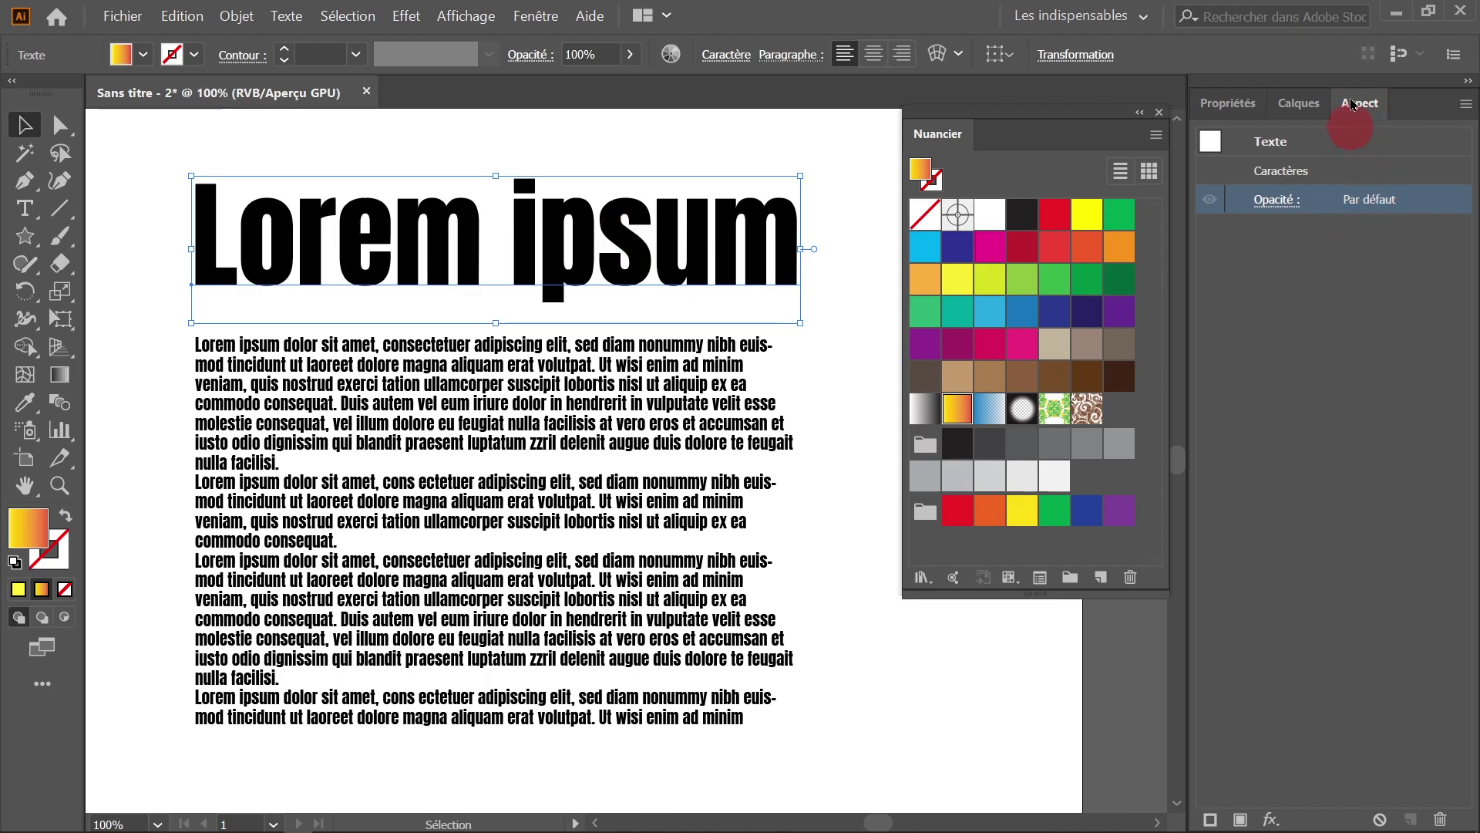
{"action": "left_click", "coordinate": [538, 18]}
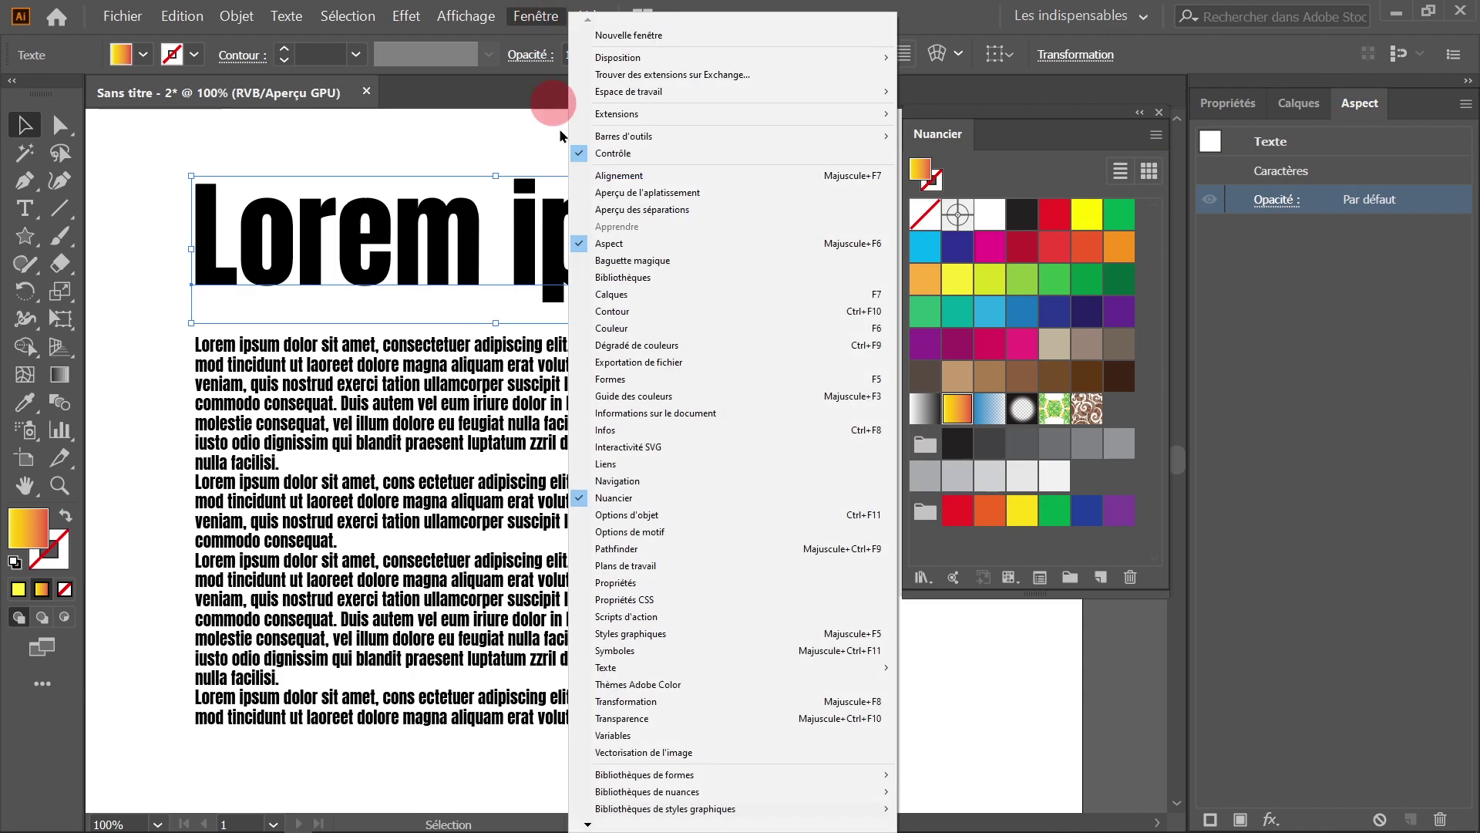
{"action": "left_click", "coordinate": [649, 246]}
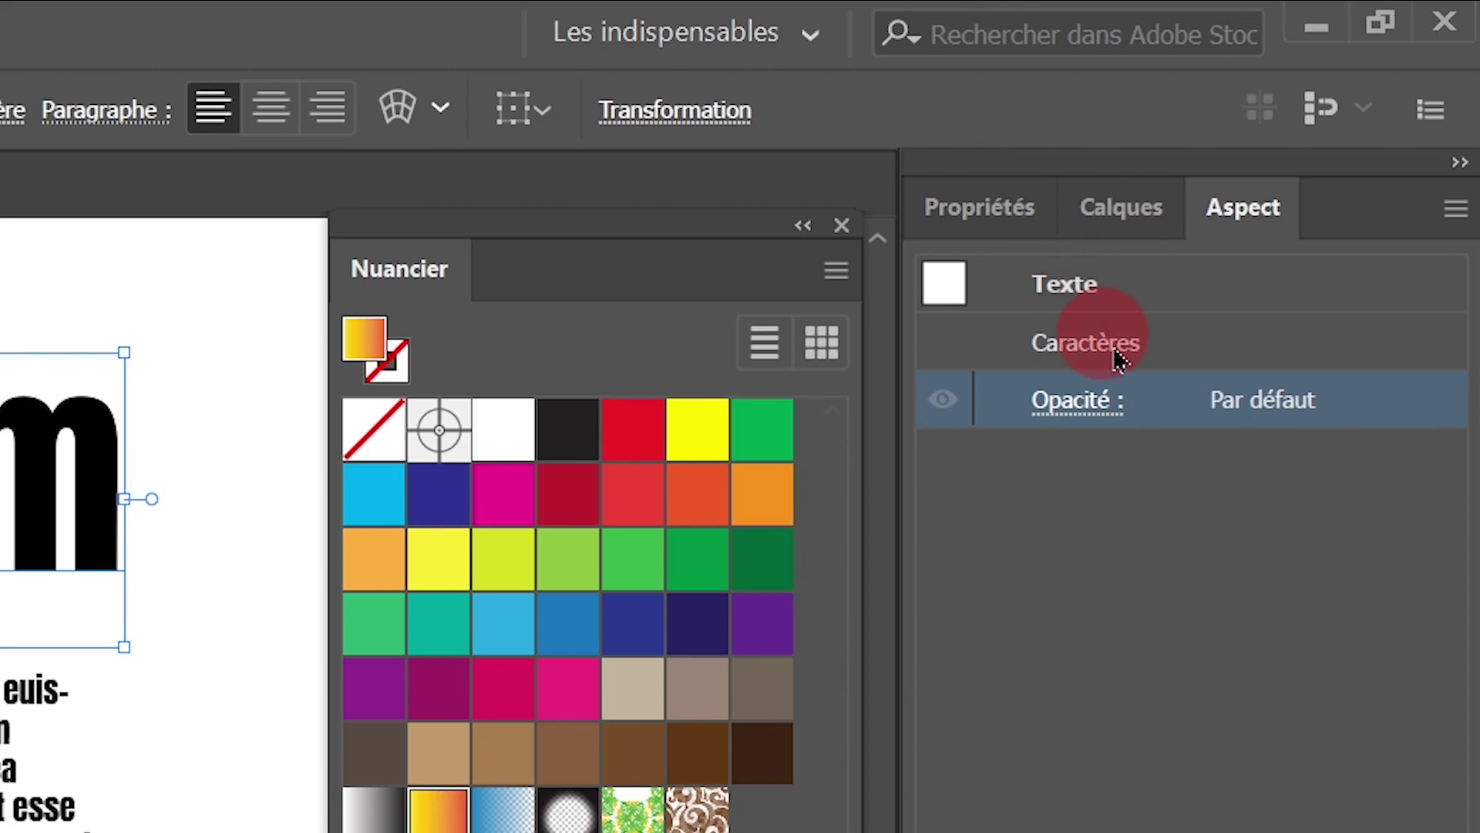
{"action": "left_click", "coordinate": [1132, 289]}
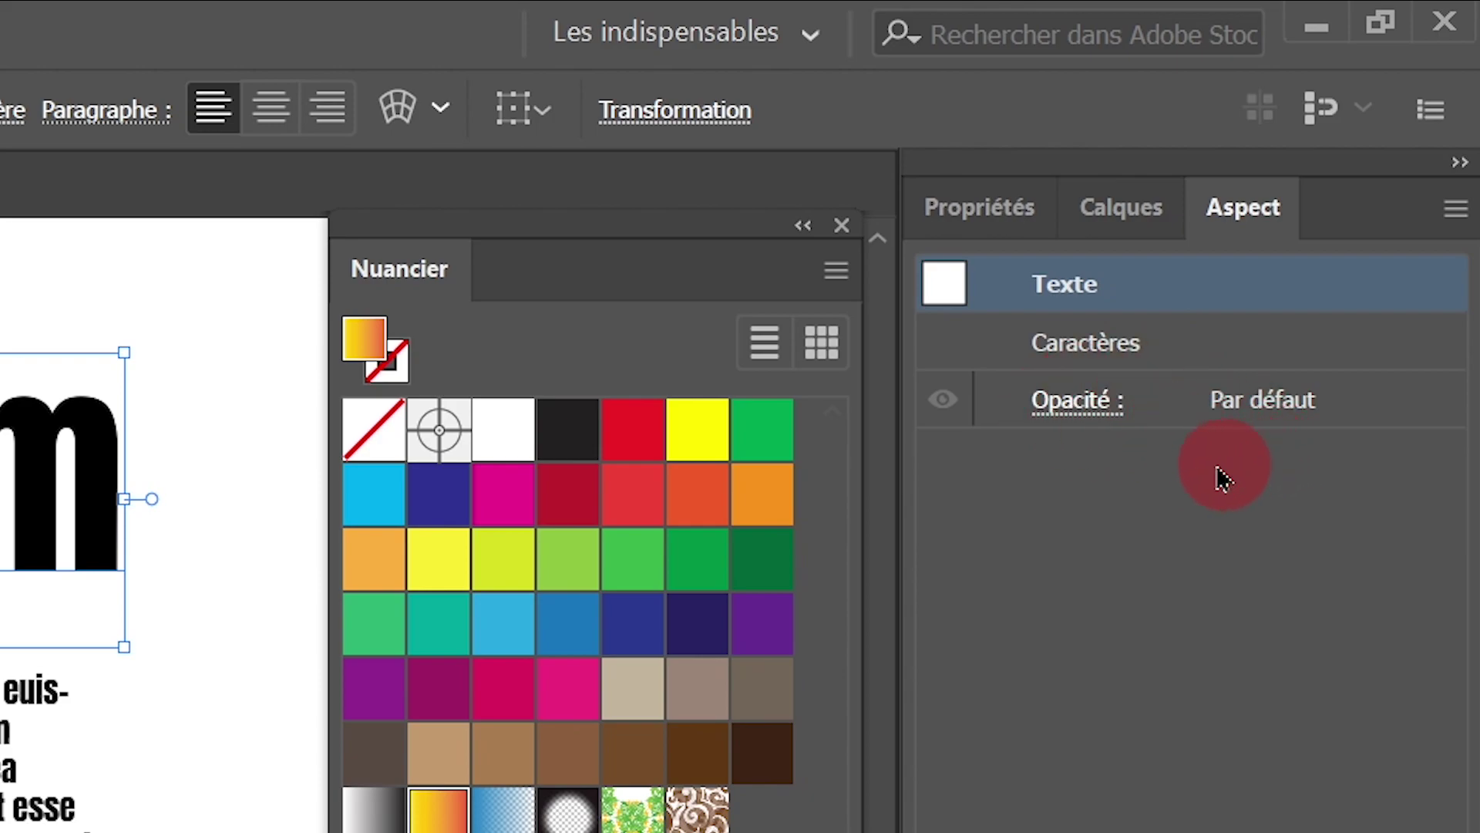
{"action": "double_click", "coordinate": [1103, 348]}
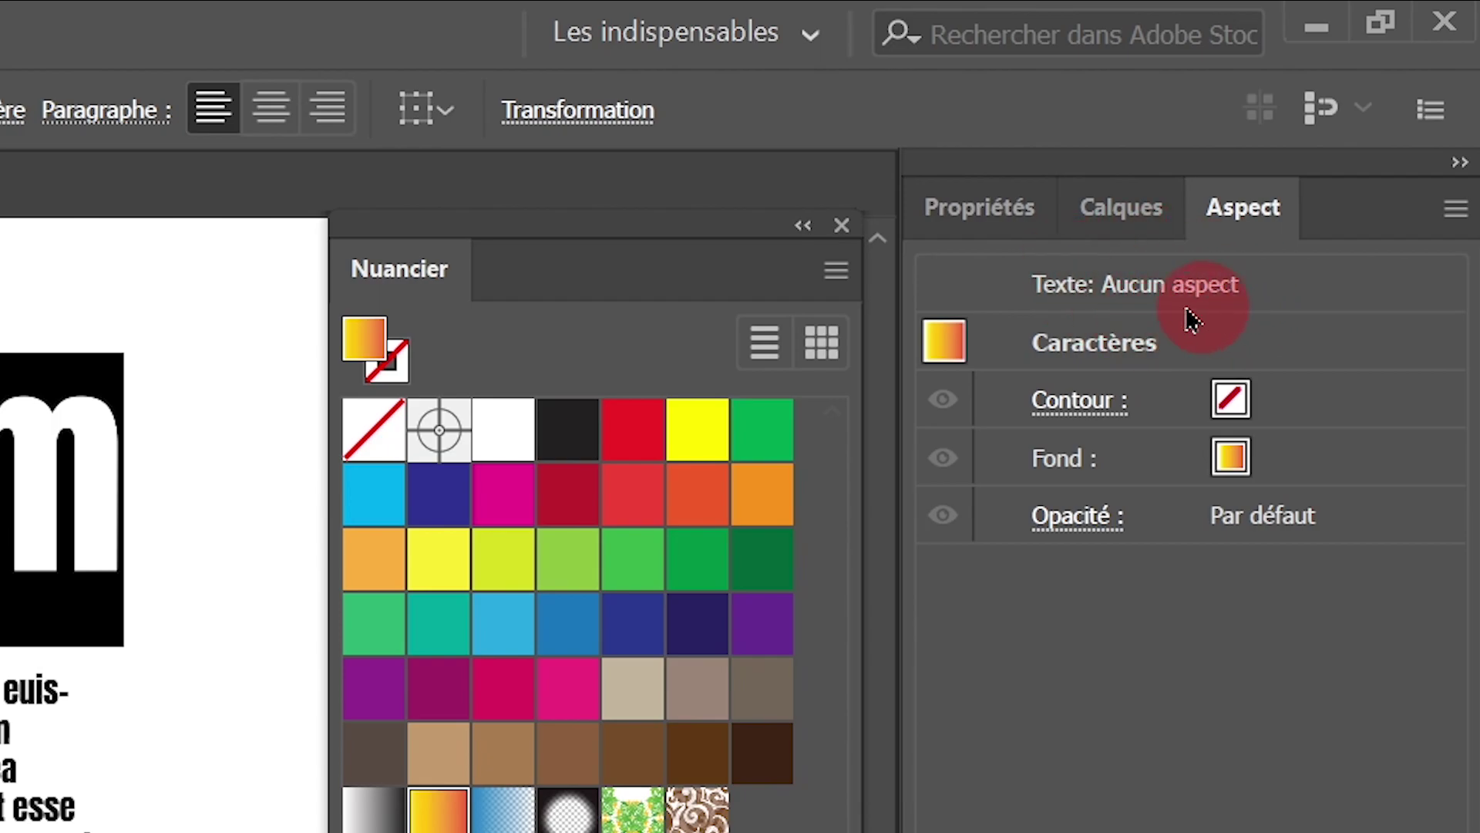
{"action": "left_click", "coordinate": [1060, 292]}
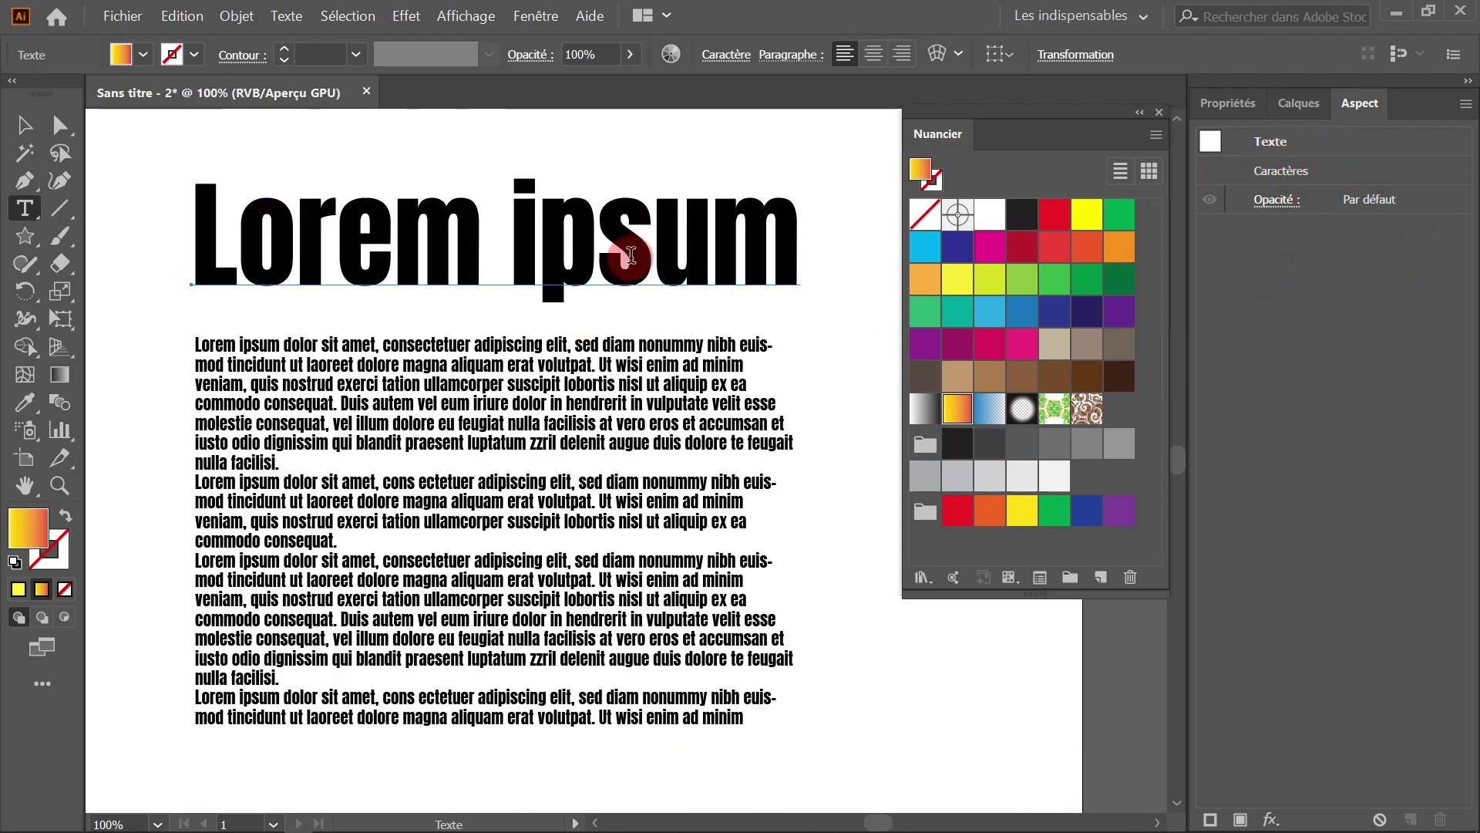
{"action": "left_click", "coordinate": [25, 124]}
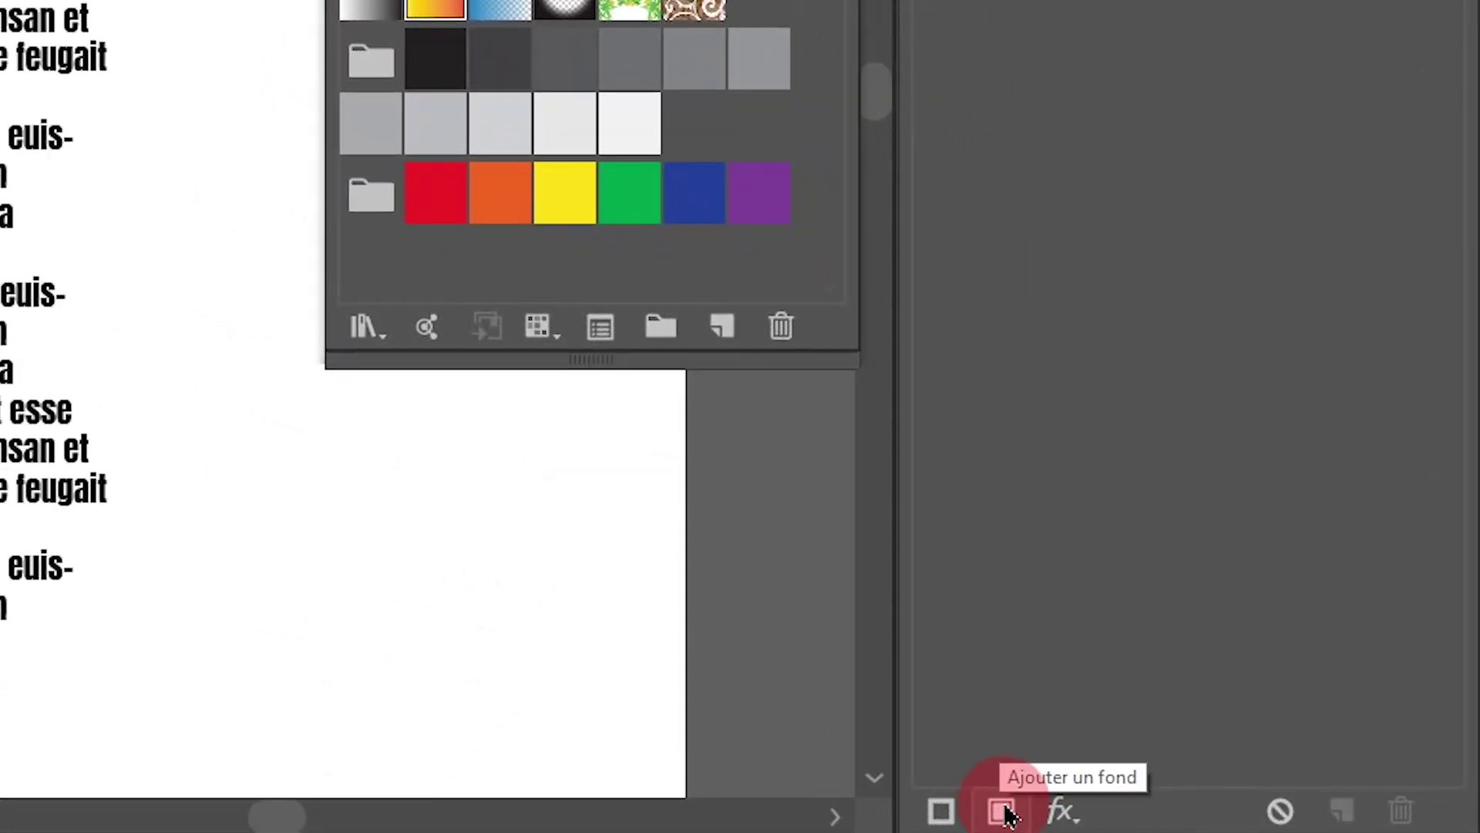
- Add a new fill in the Aspect panel set to the yellow-to-red gradient swatch
{"action": "left_click", "coordinate": [1005, 811]}
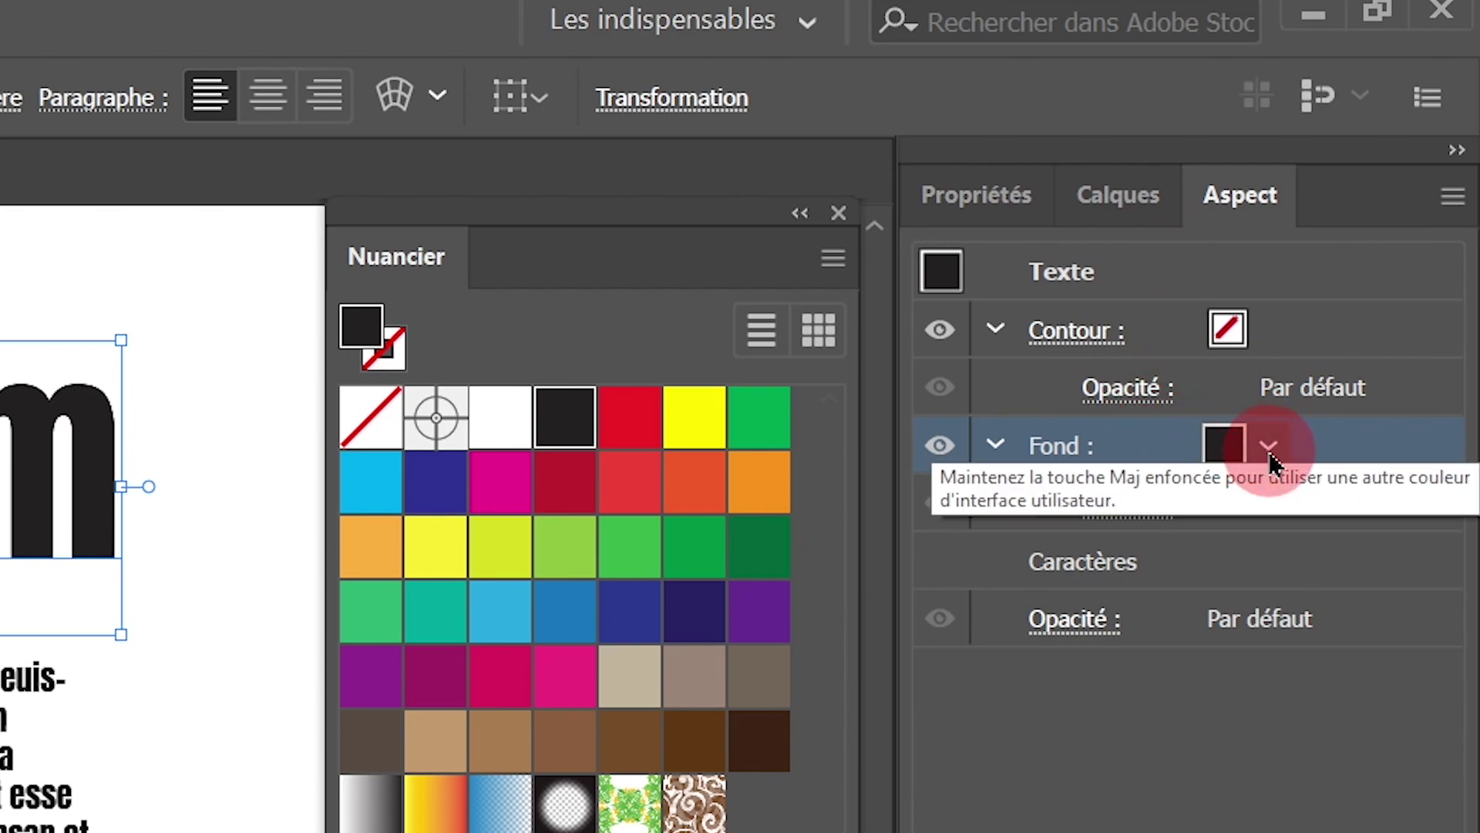
{"action": "left_click", "coordinate": [1269, 447]}
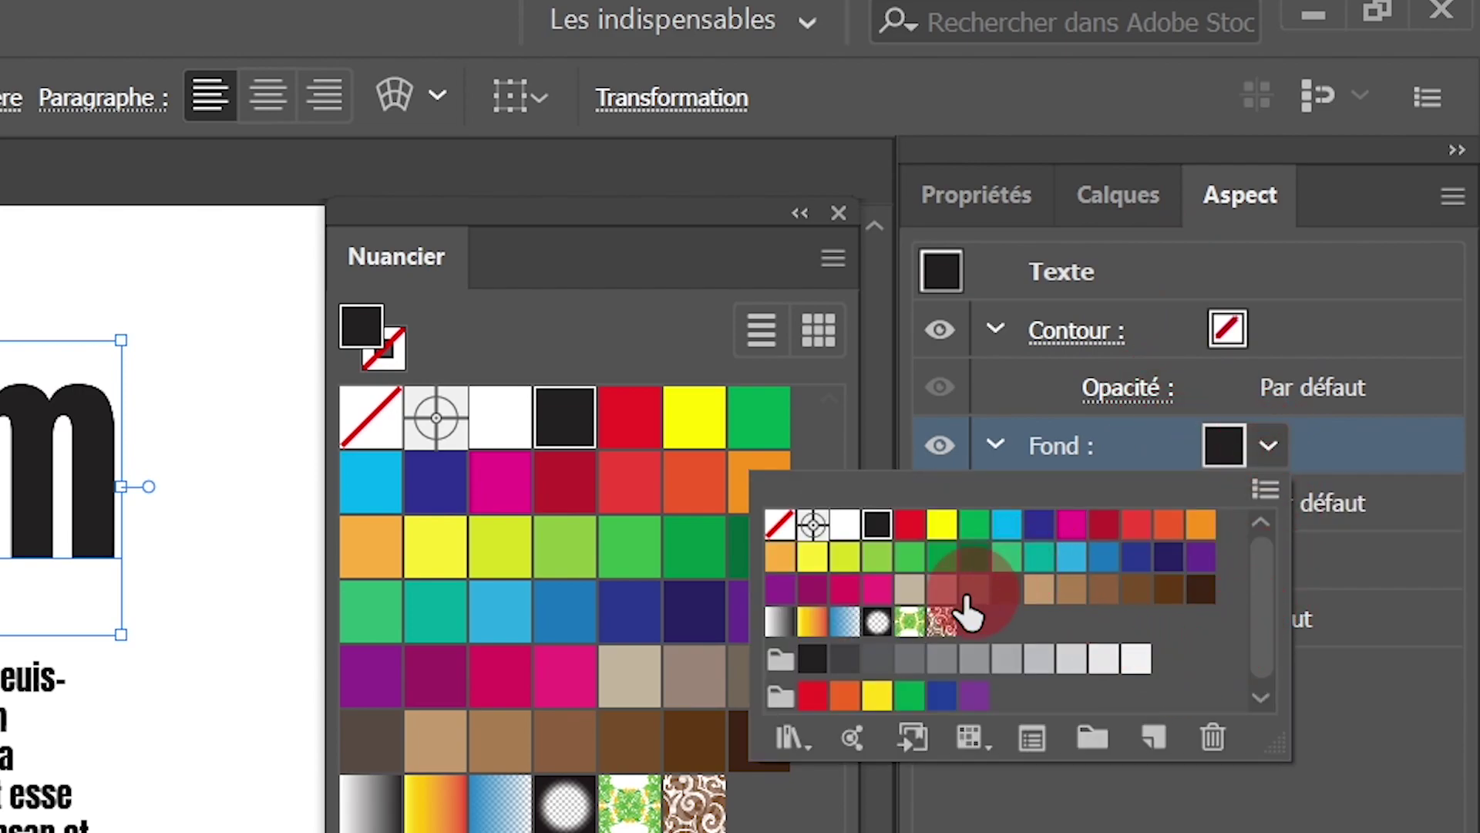
{"action": "left_click", "coordinate": [815, 630]}
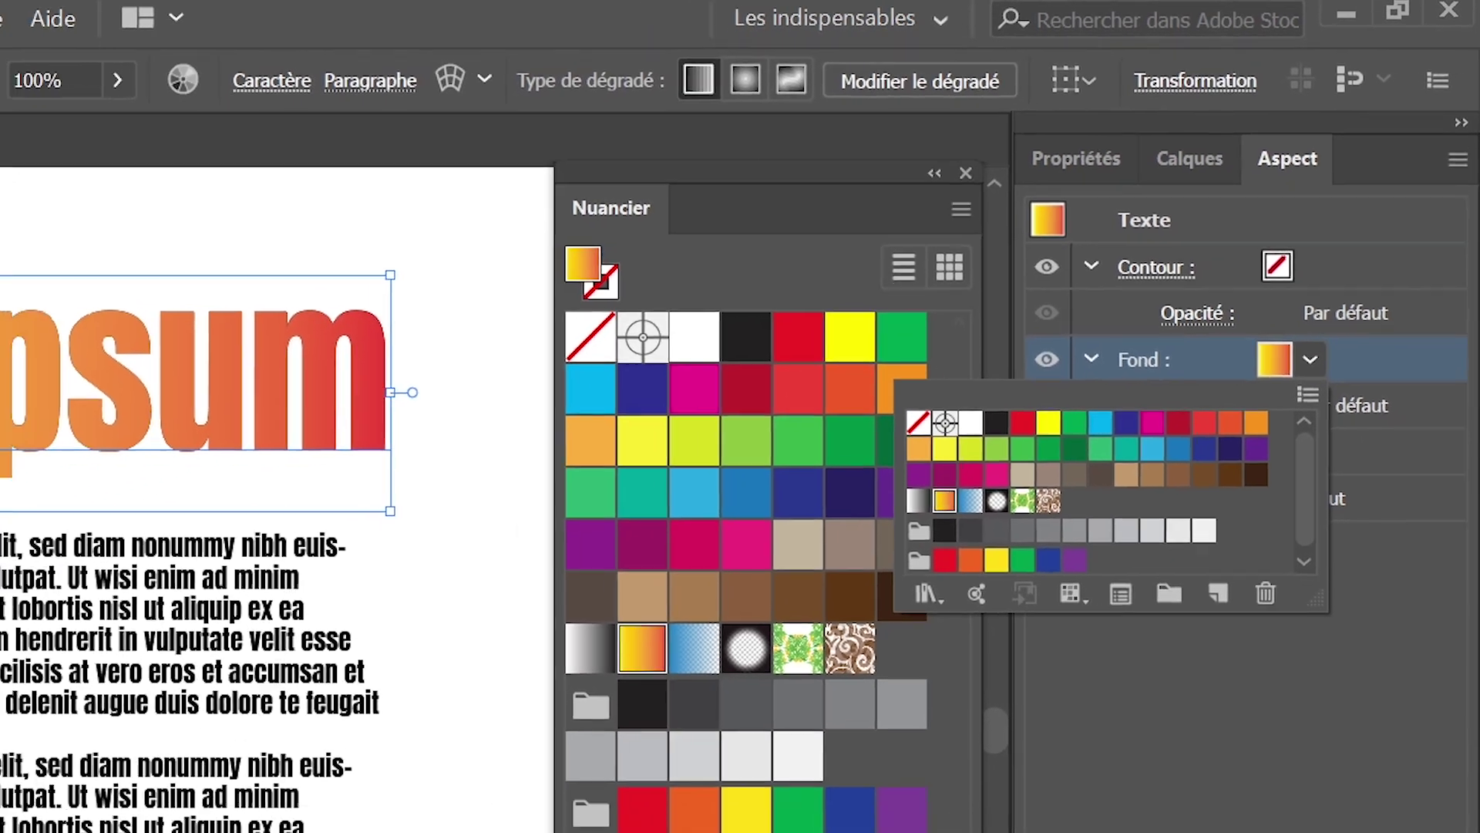
{"action": "left_click", "coordinate": [1299, 613]}
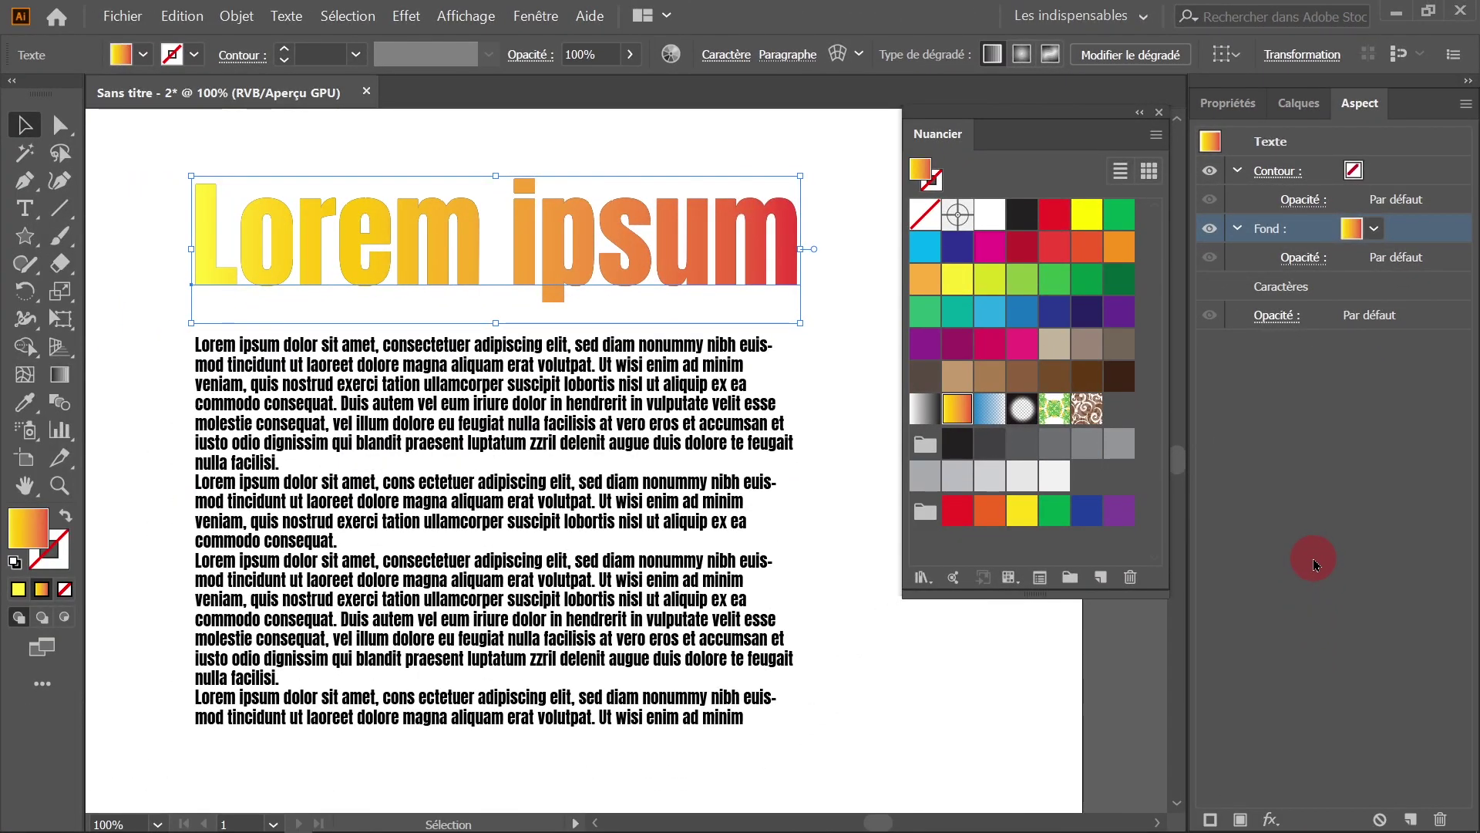
{"action": "left_click", "coordinate": [1319, 560]}
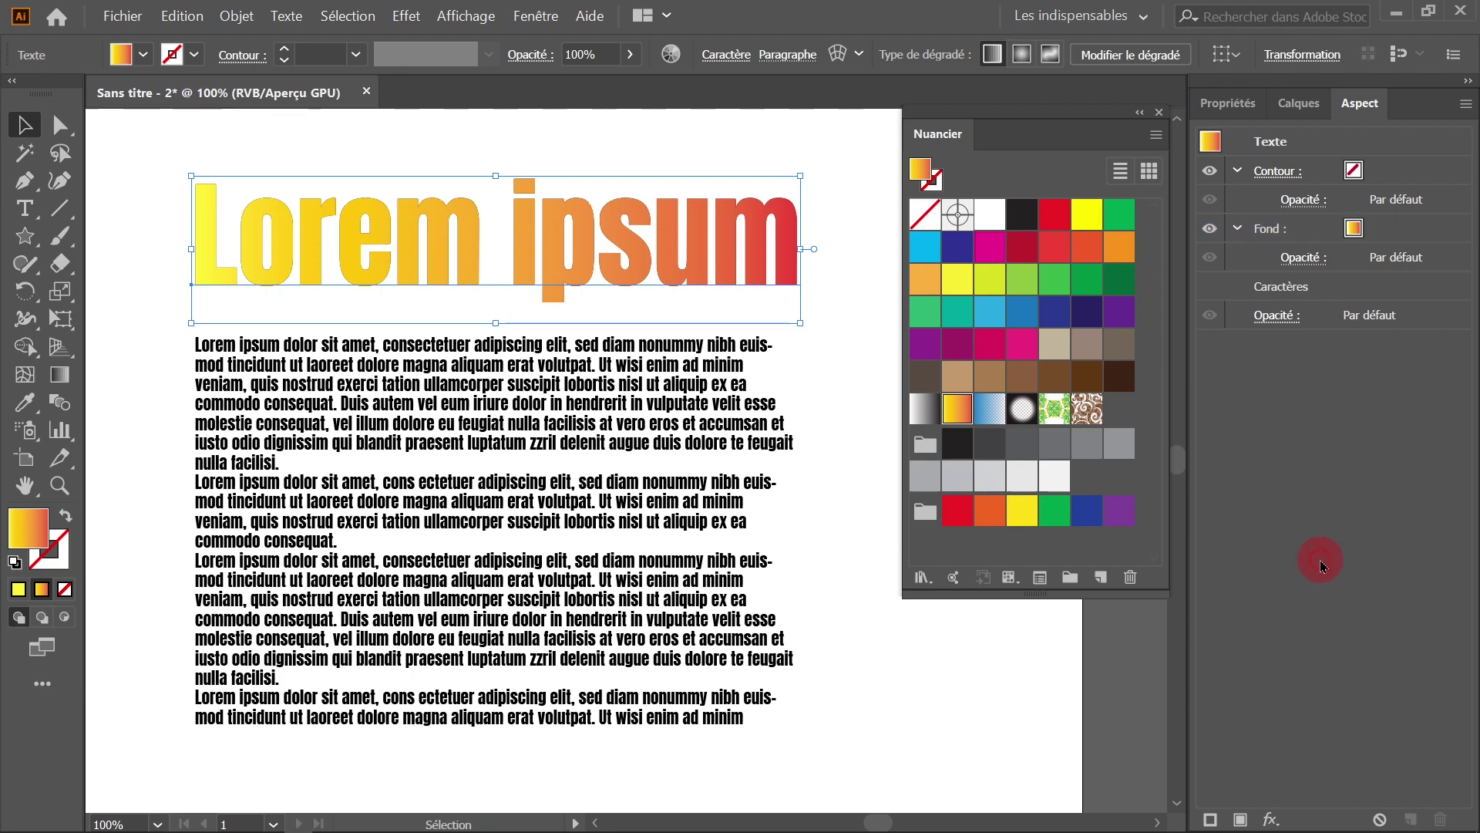
- Set the headline's Caractères fill to the brown pattern swatch, then return to Texte
{"action": "left_click", "coordinate": [608, 214]}
{"action": "double_click", "coordinate": [1284, 287]}
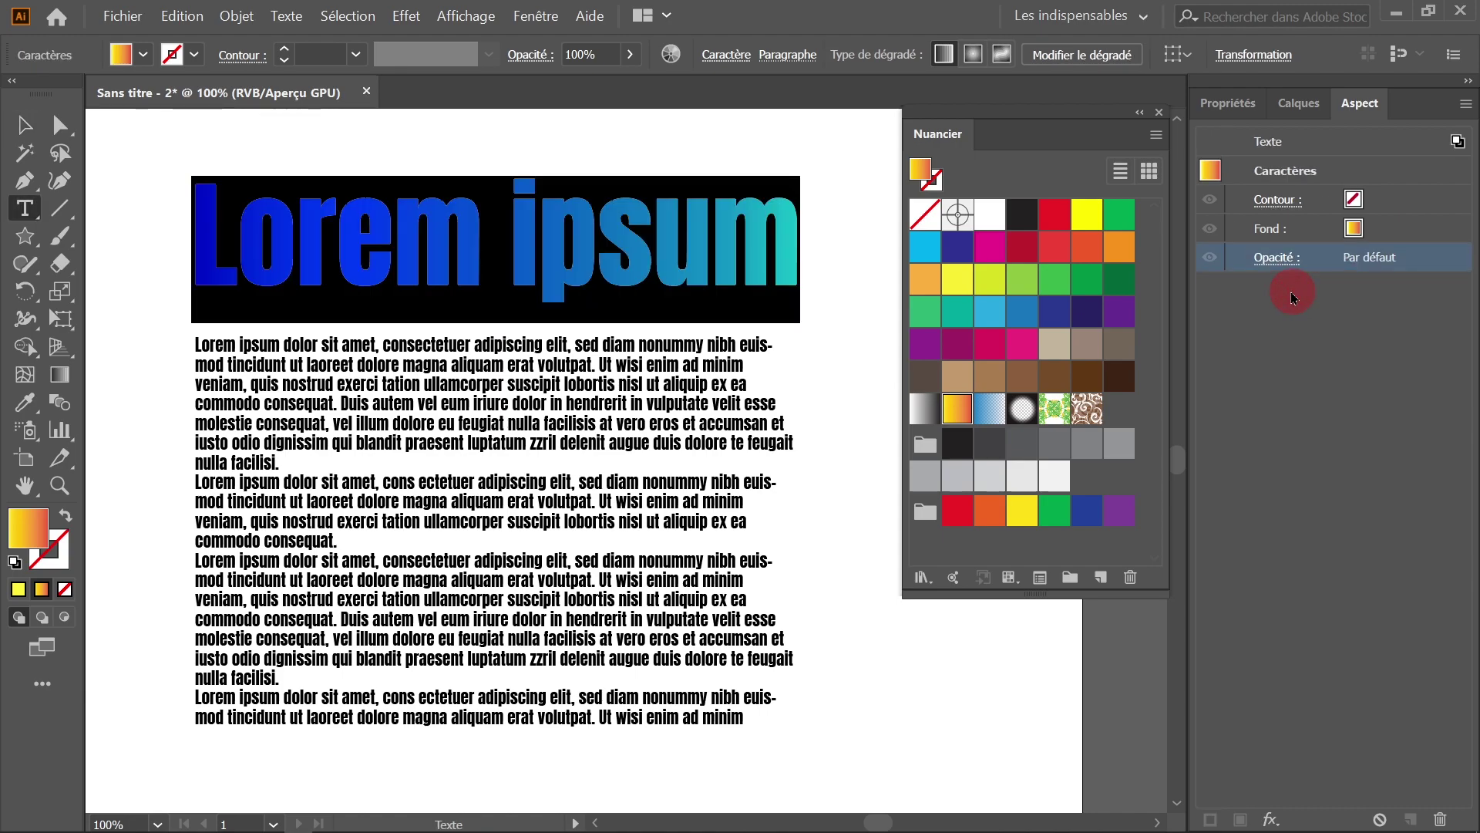
{"action": "left_click", "coordinate": [1353, 229]}
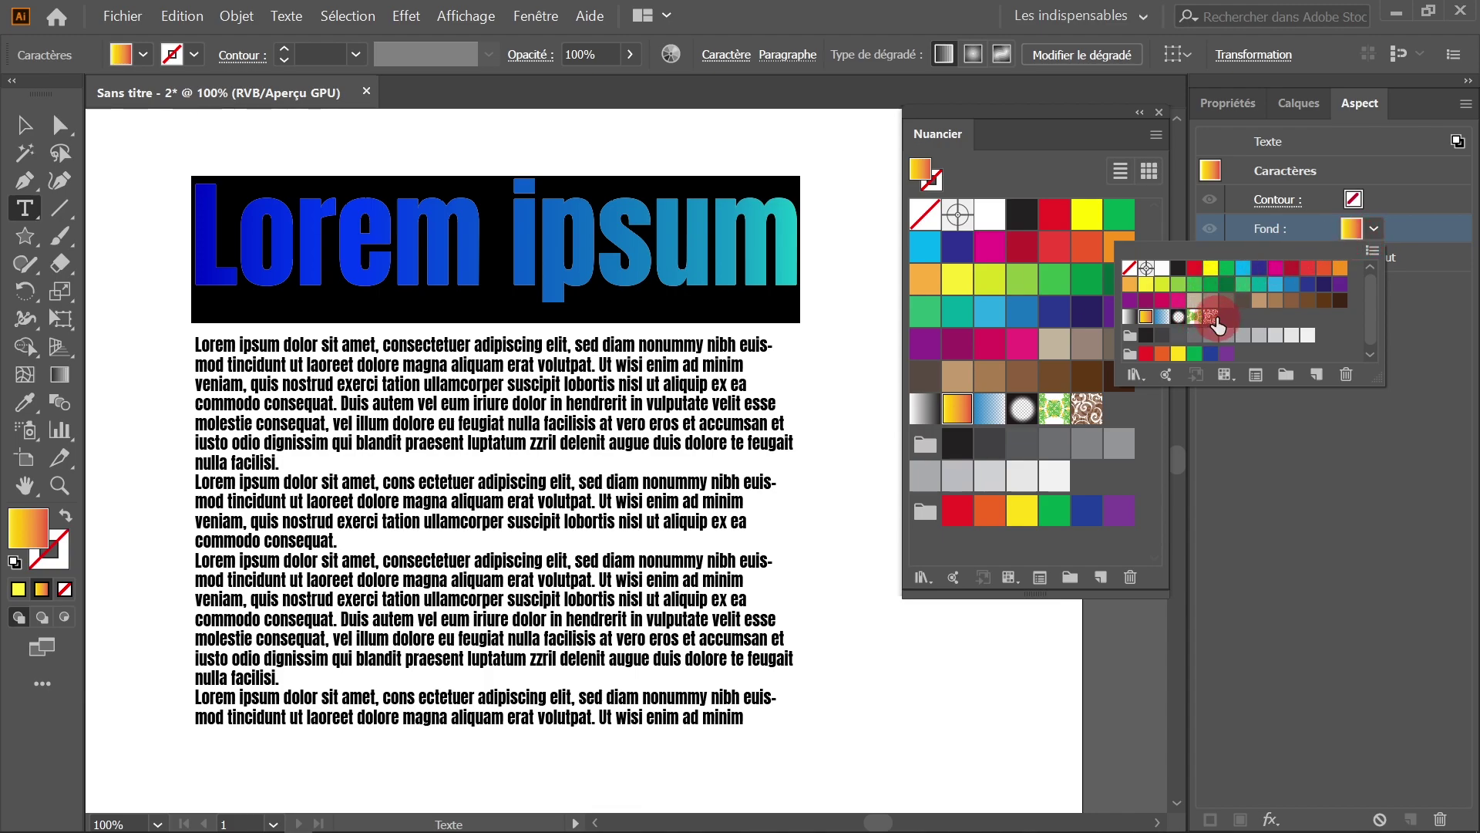
{"action": "left_click", "coordinate": [1211, 319]}
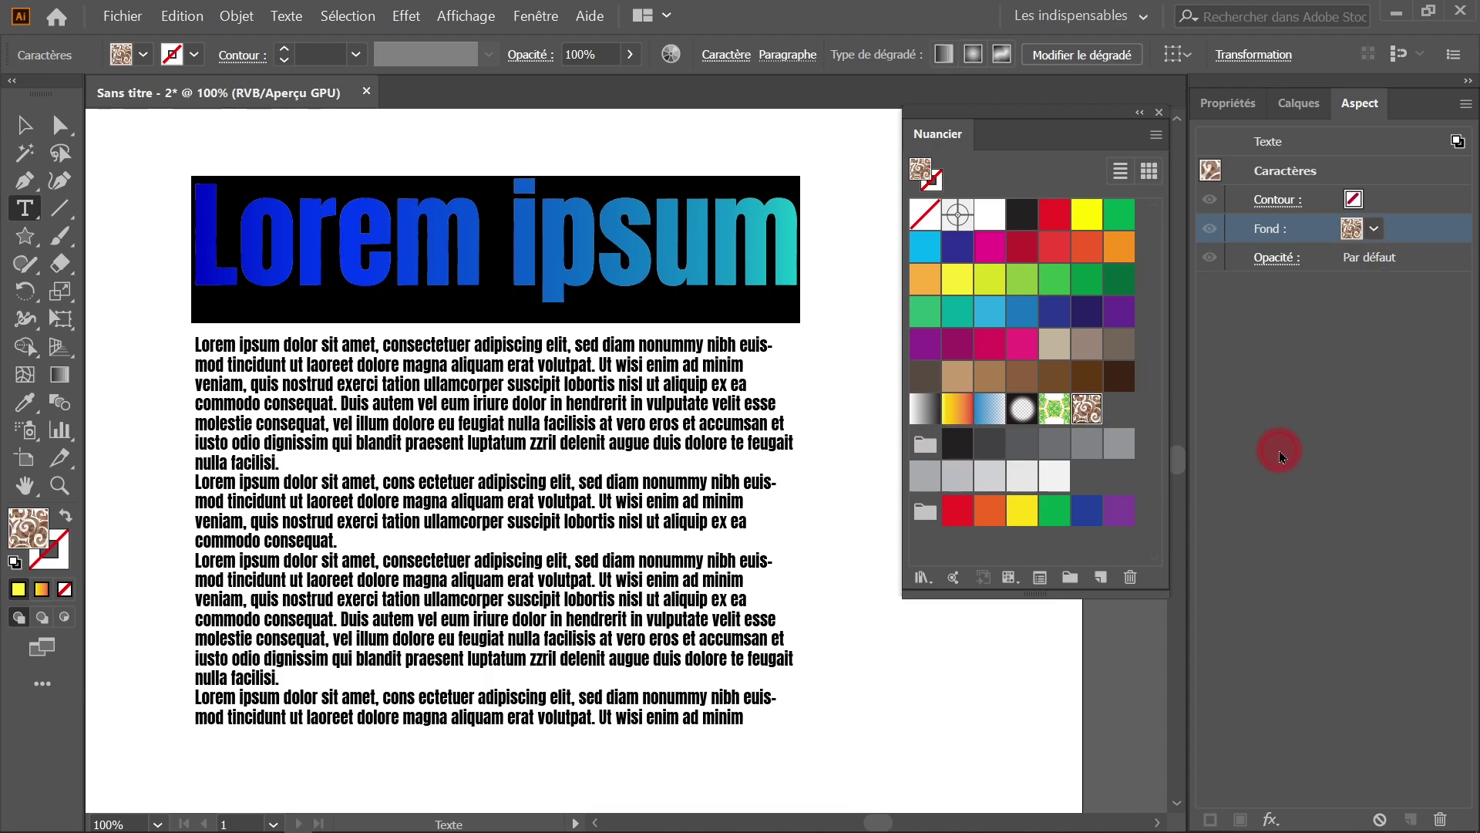
{"action": "left_click", "coordinate": [1278, 156]}
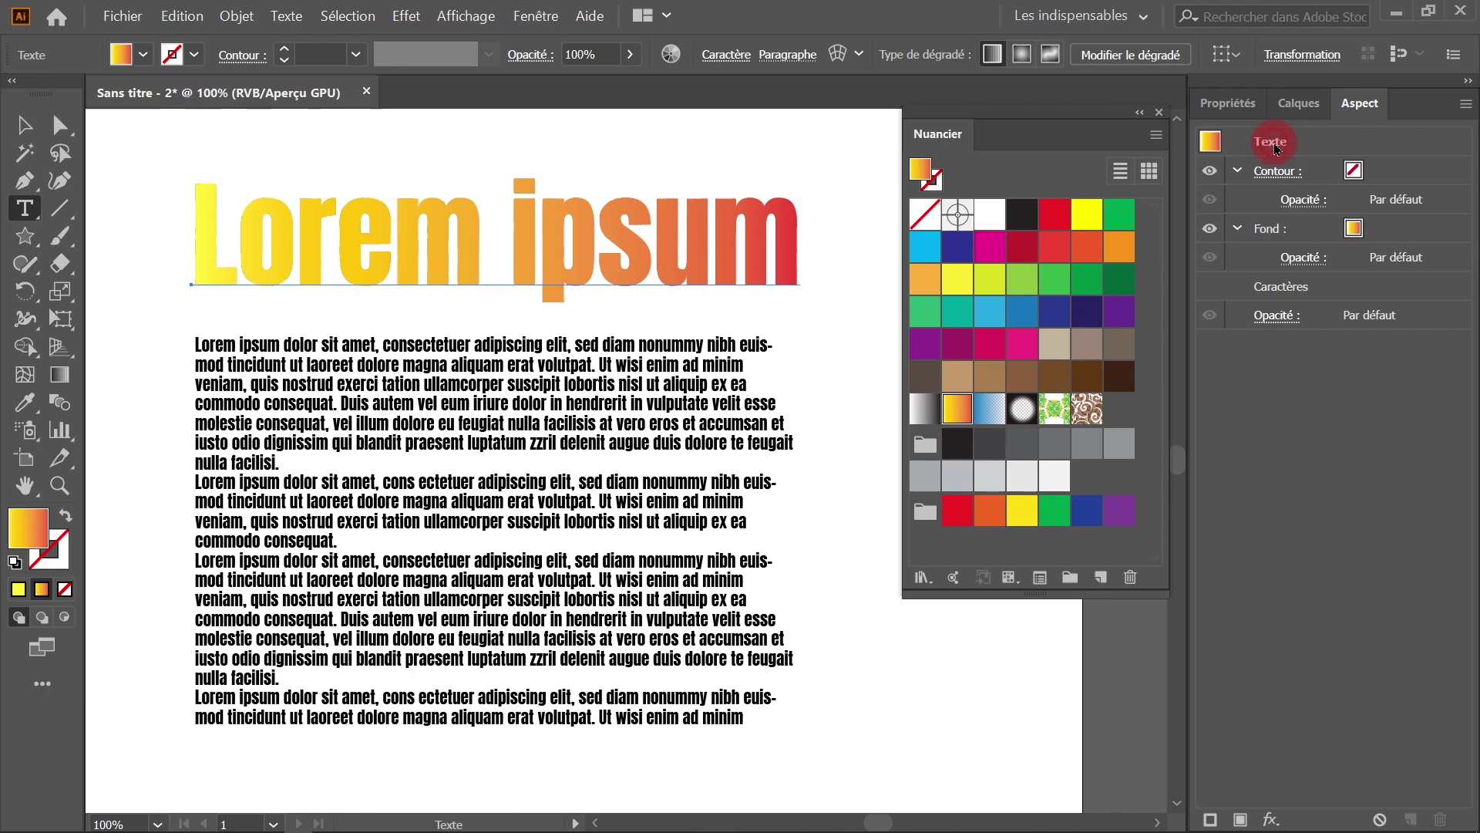
- Change the headline's object-level fill to the blue gradient swatch
{"action": "left_click", "coordinate": [1358, 227]}
{"action": "left_click", "coordinate": [1370, 231]}
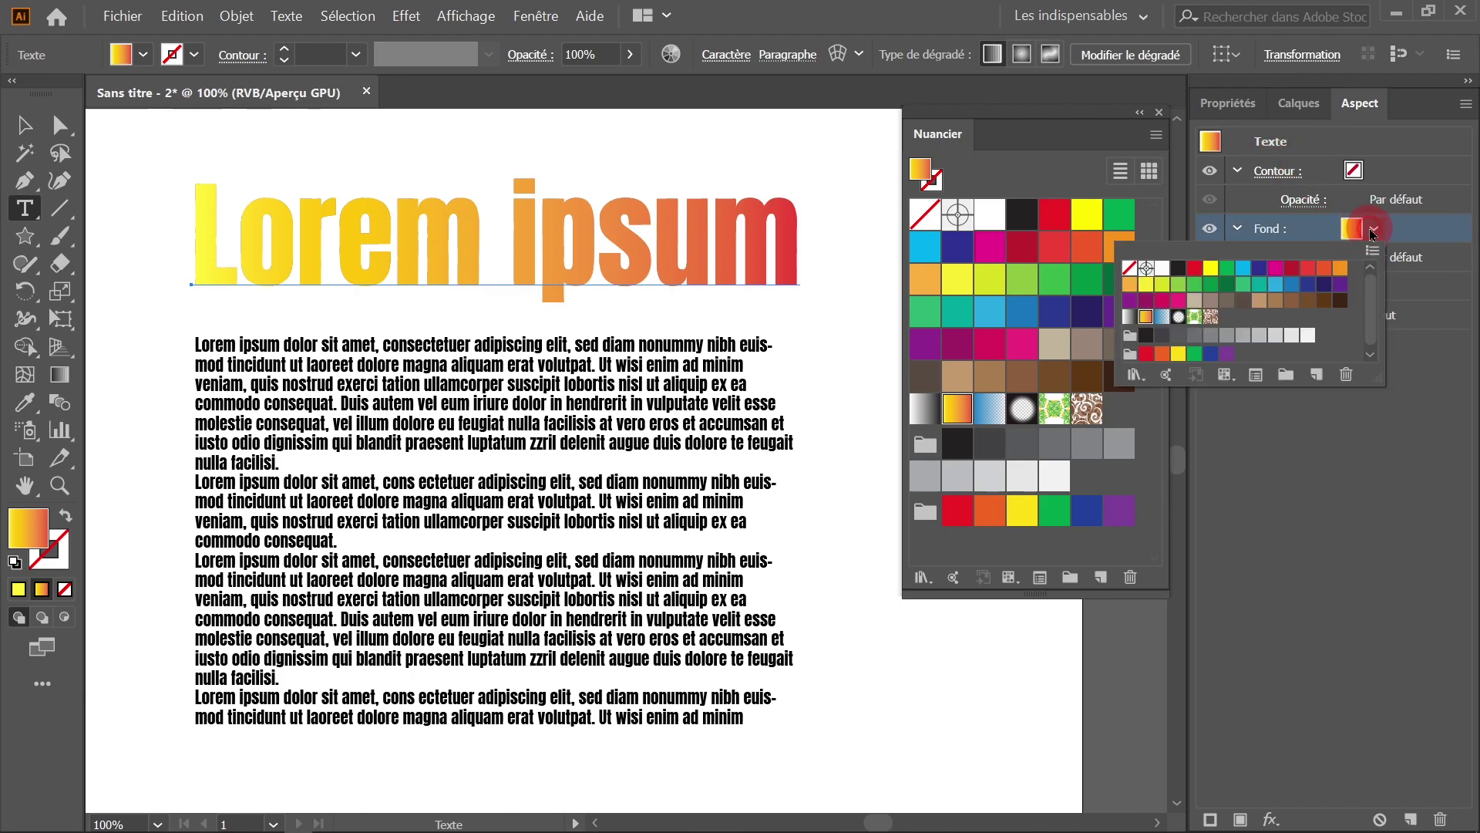
{"action": "left_click", "coordinate": [1162, 316]}
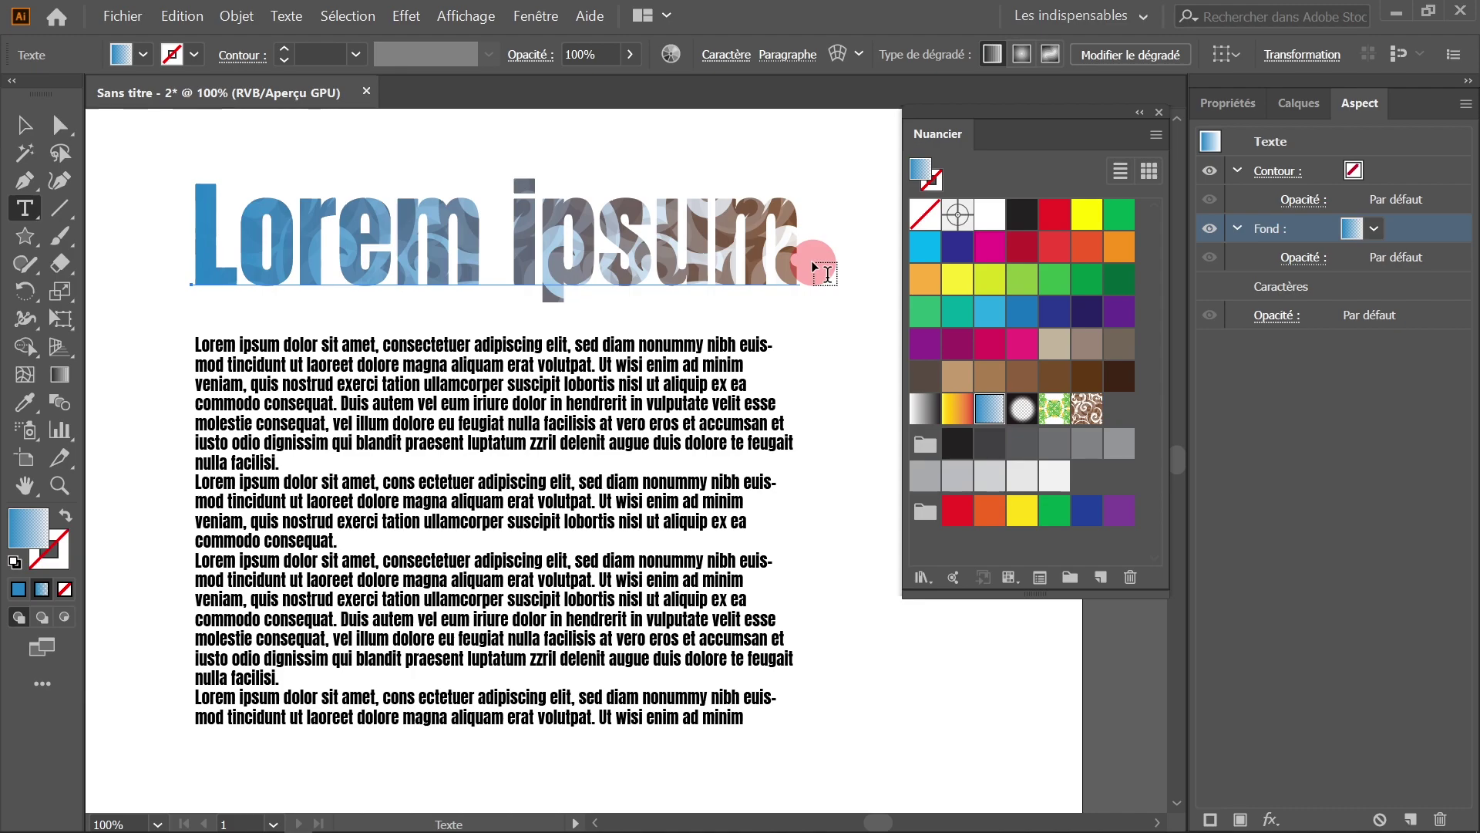
- Set the headline's character-level fill to the orange gradient
{"action": "double_click", "coordinate": [1300, 292]}
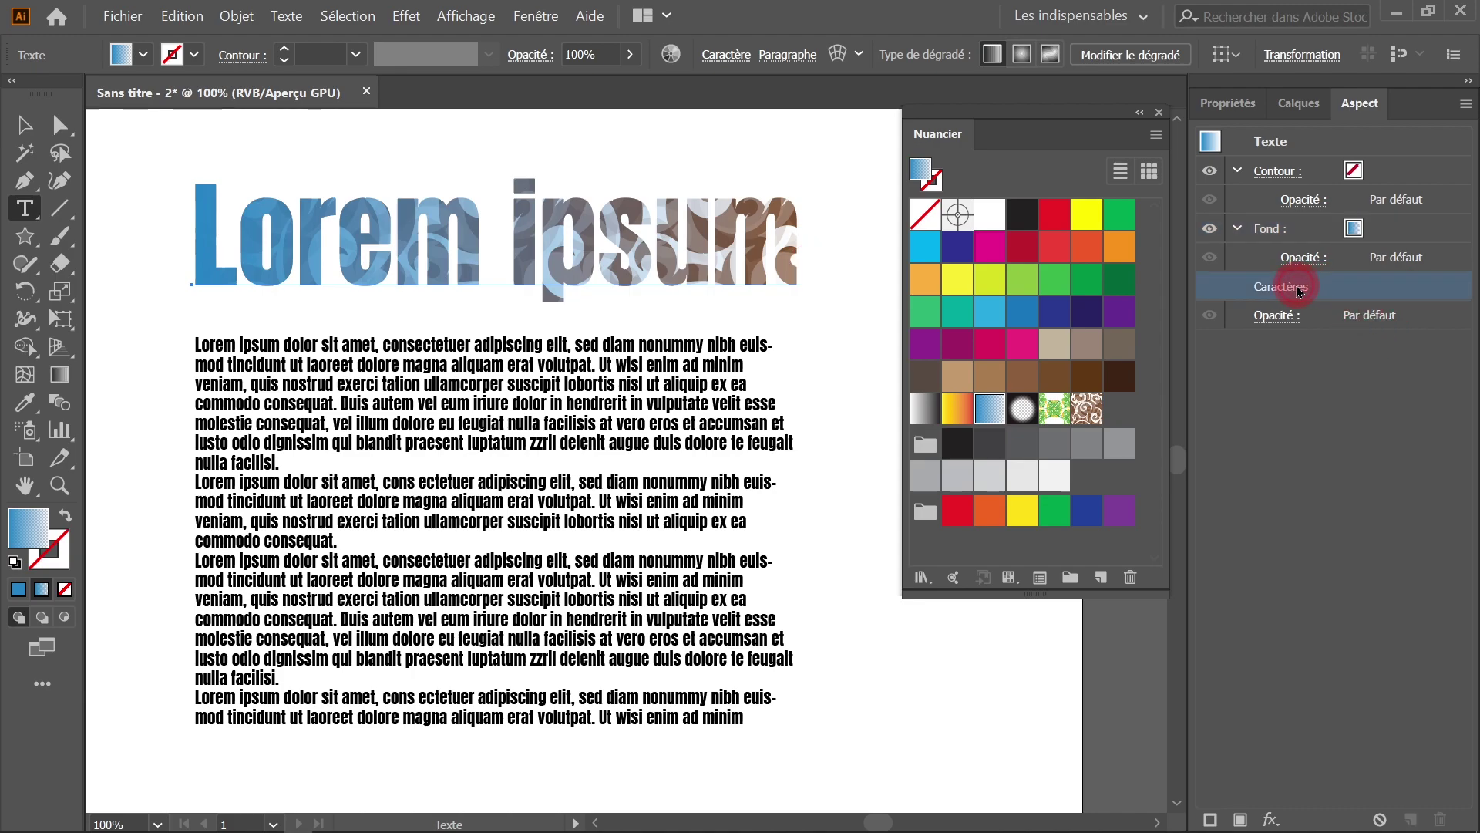
{"action": "left_click", "coordinate": [1359, 228]}
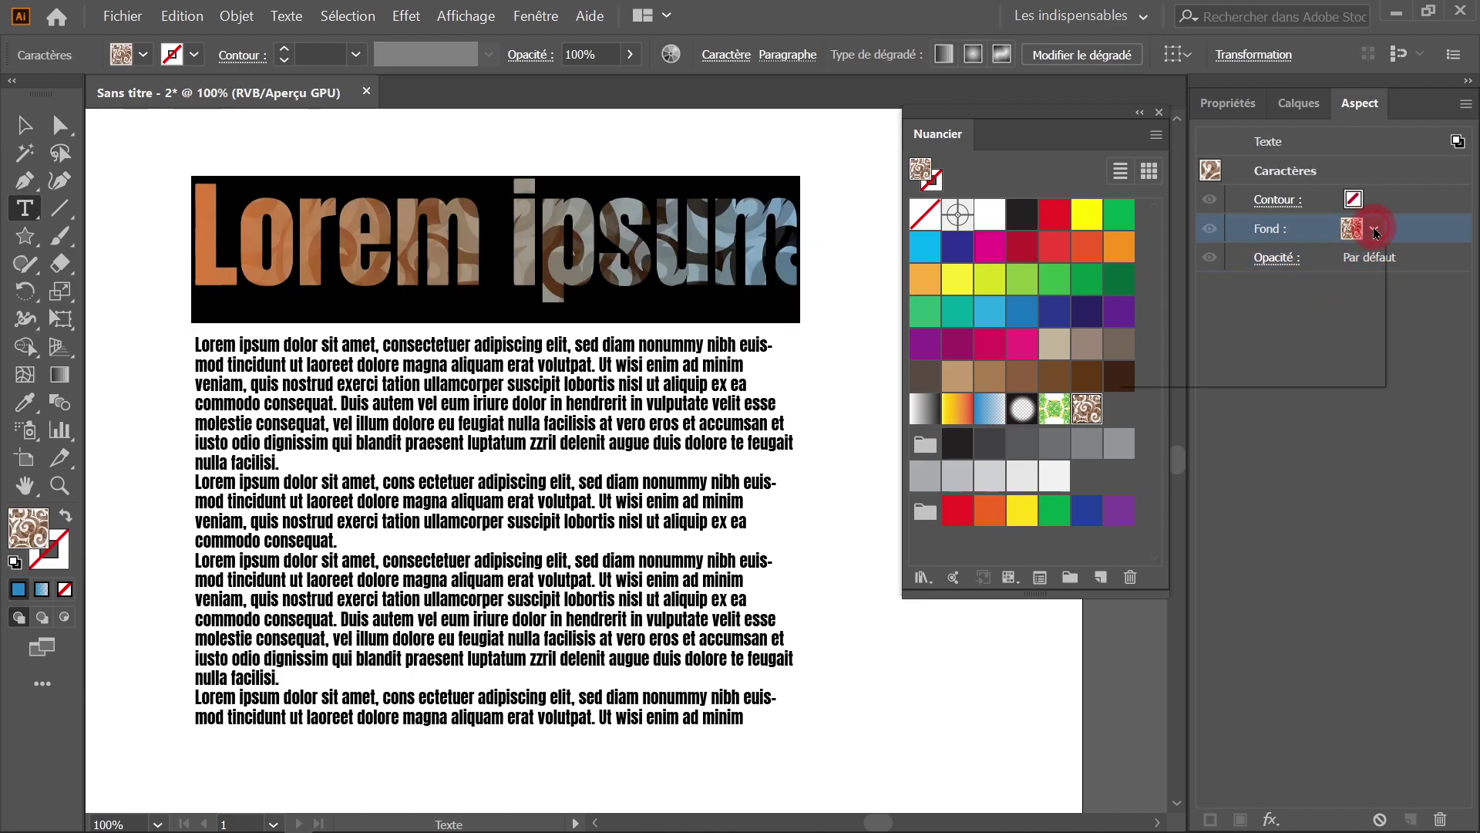
{"action": "left_click", "coordinate": [1374, 230]}
{"action": "left_click", "coordinate": [1146, 317]}
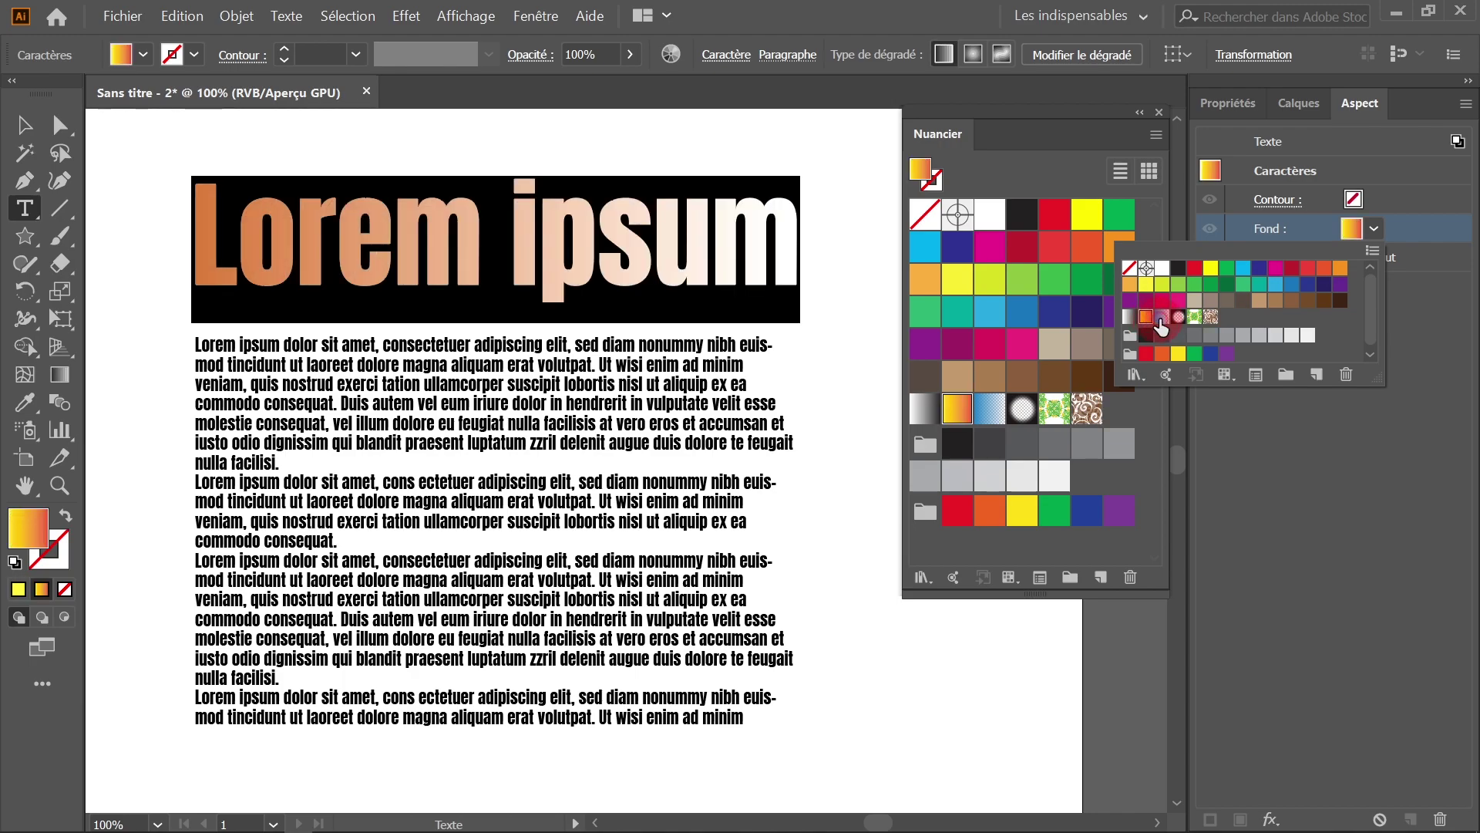
{"action": "left_click", "coordinate": [1289, 465]}
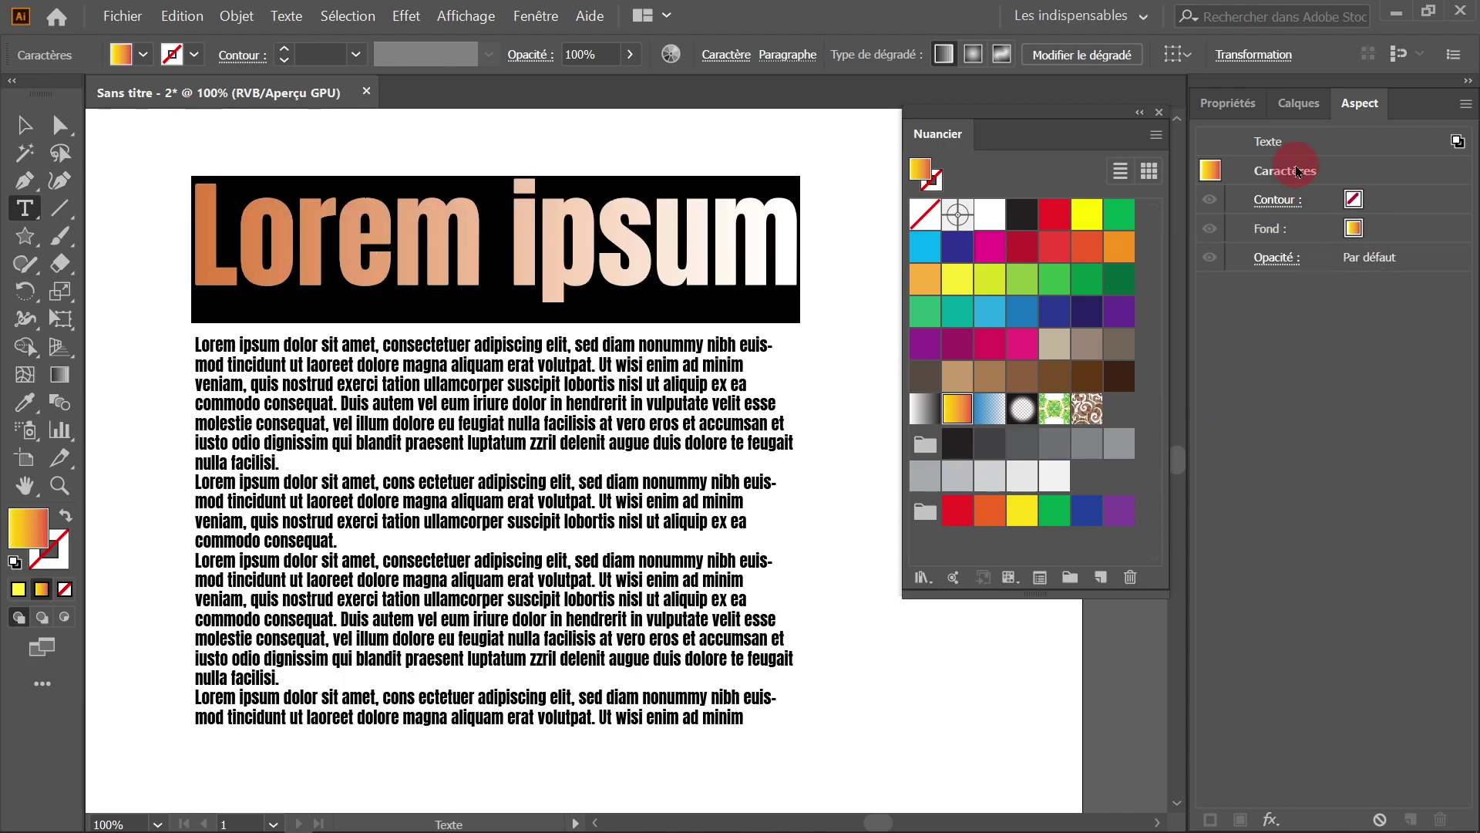
{"action": "left_click", "coordinate": [1276, 142]}
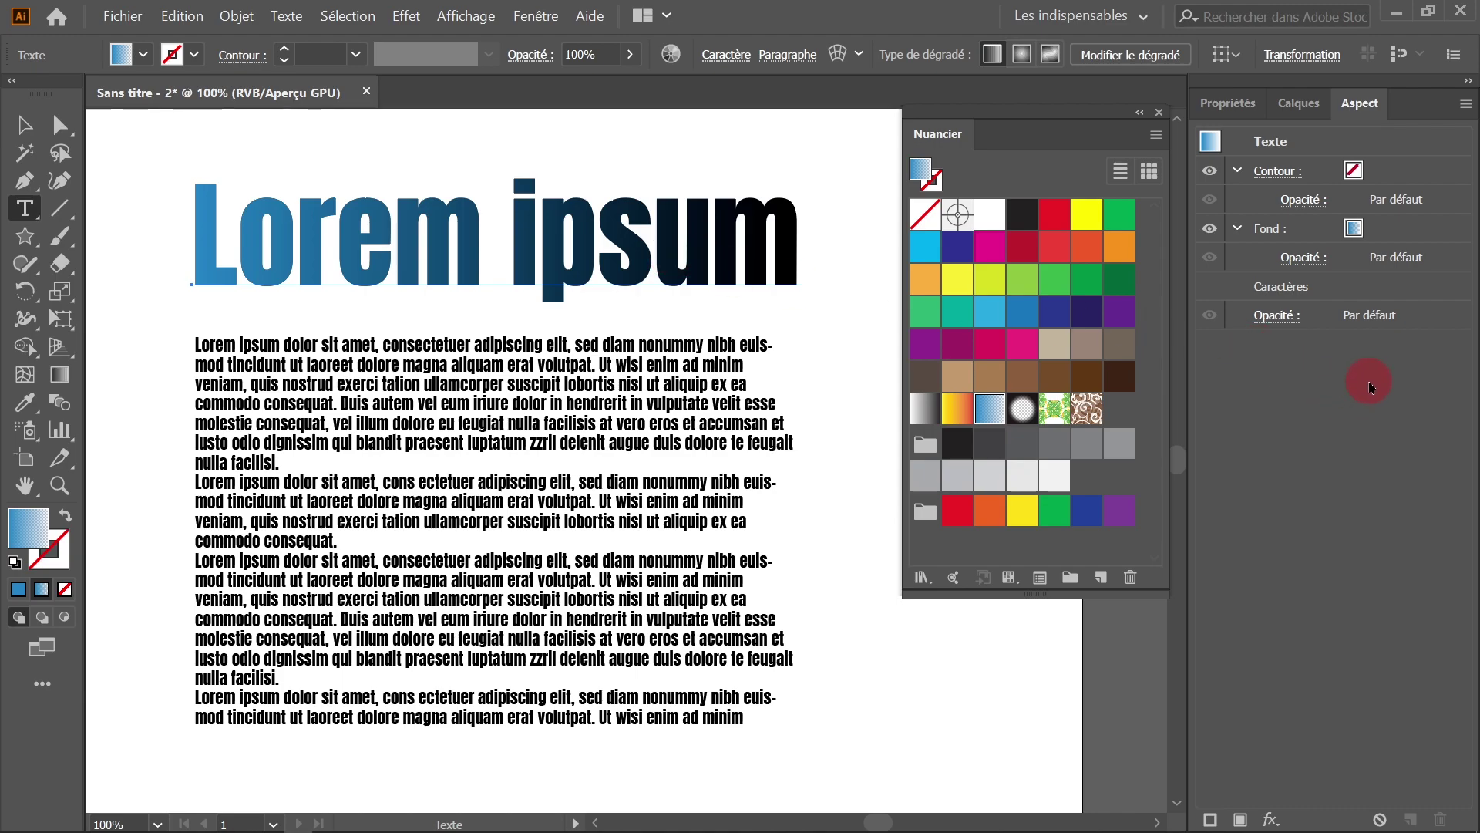
- Set the headline's character-level fill to None, revealing the blue-to-white gradient
{"action": "left_click", "coordinate": [1394, 230]}
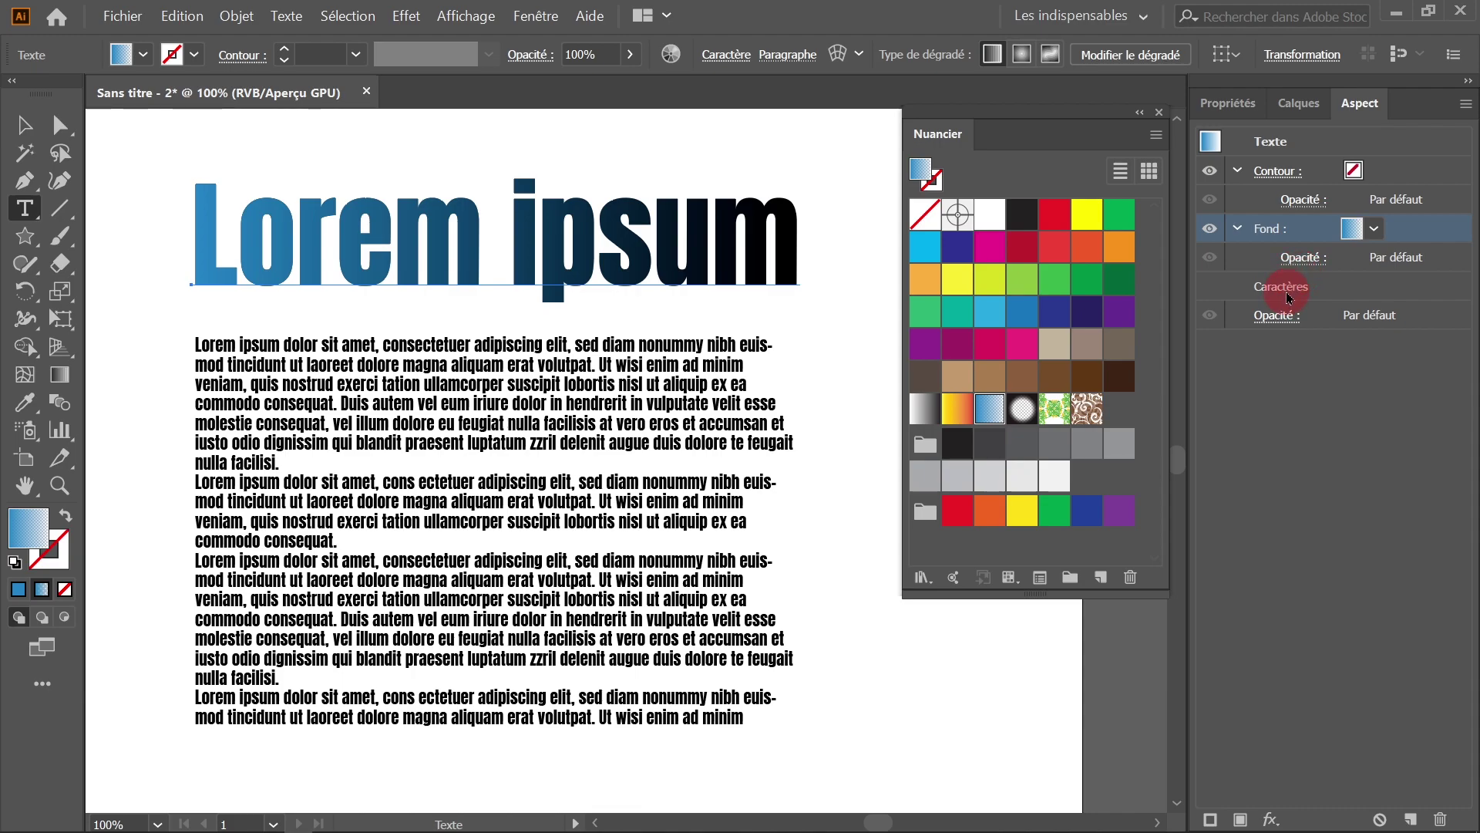
{"action": "double_click", "coordinate": [1283, 288]}
{"action": "left_click", "coordinate": [1358, 228]}
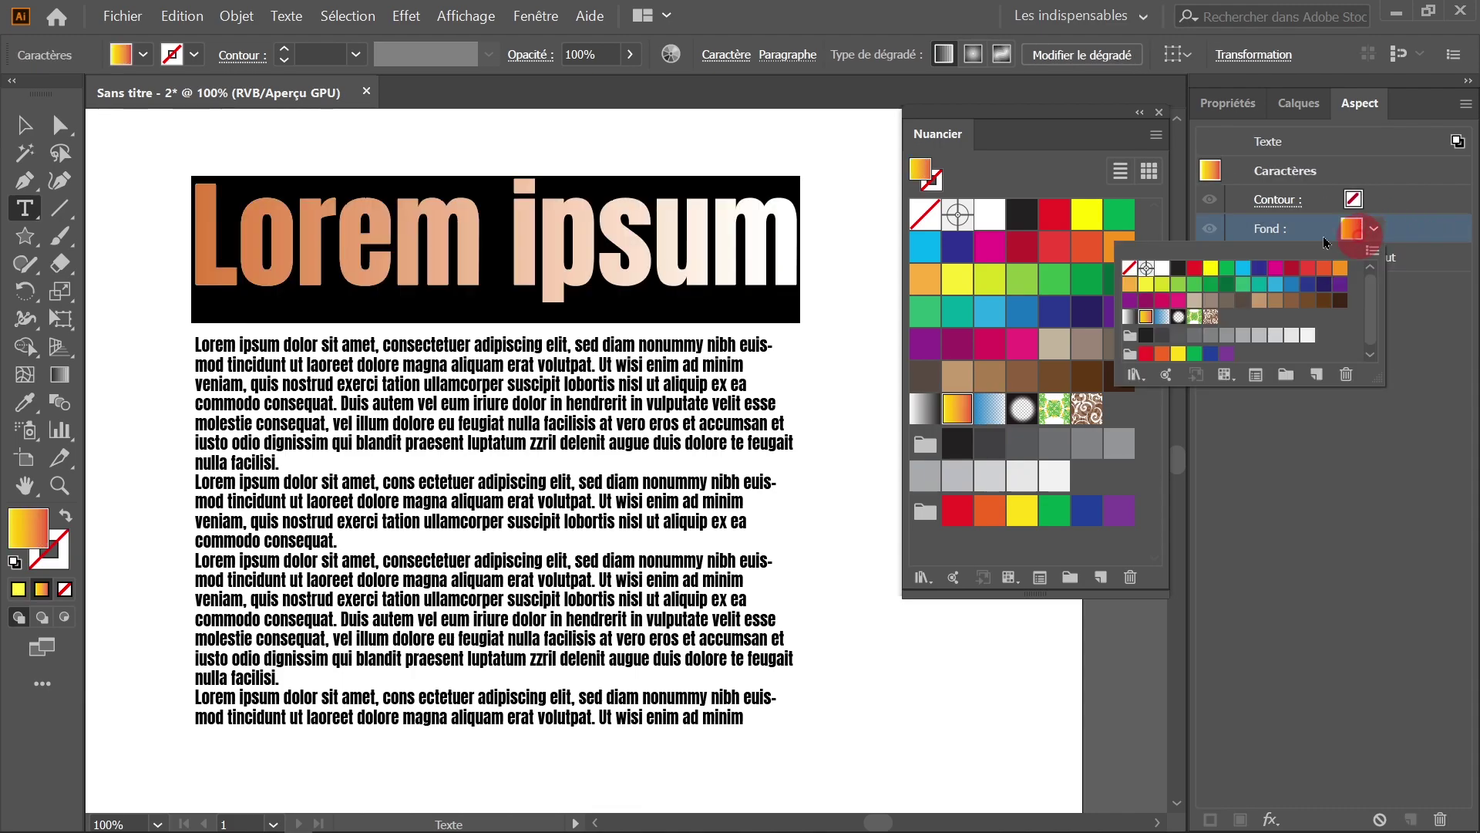
{"action": "left_click", "coordinate": [1129, 268]}
{"action": "left_click", "coordinate": [1384, 505]}
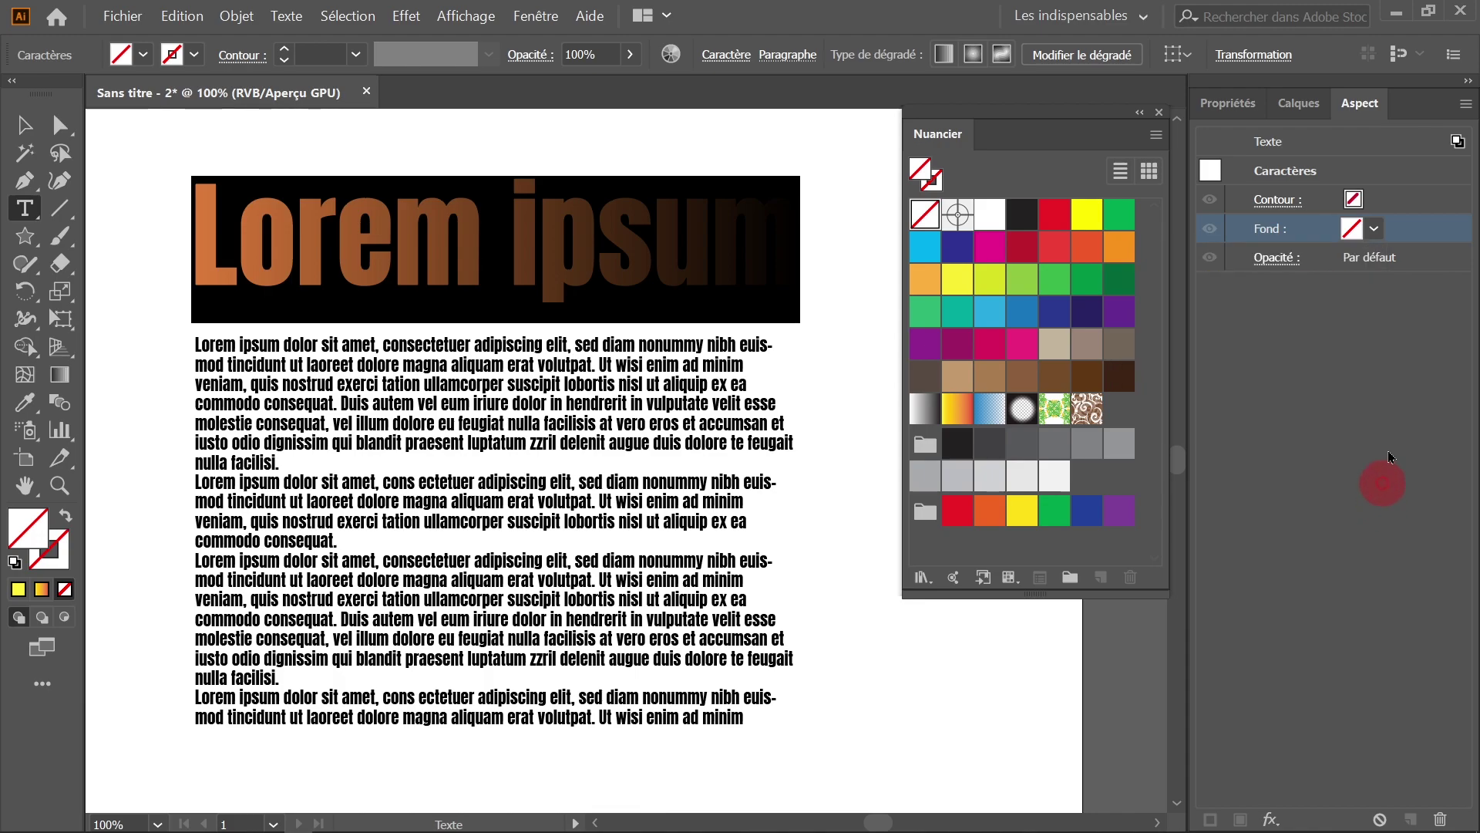
{"action": "left_click", "coordinate": [1268, 141]}
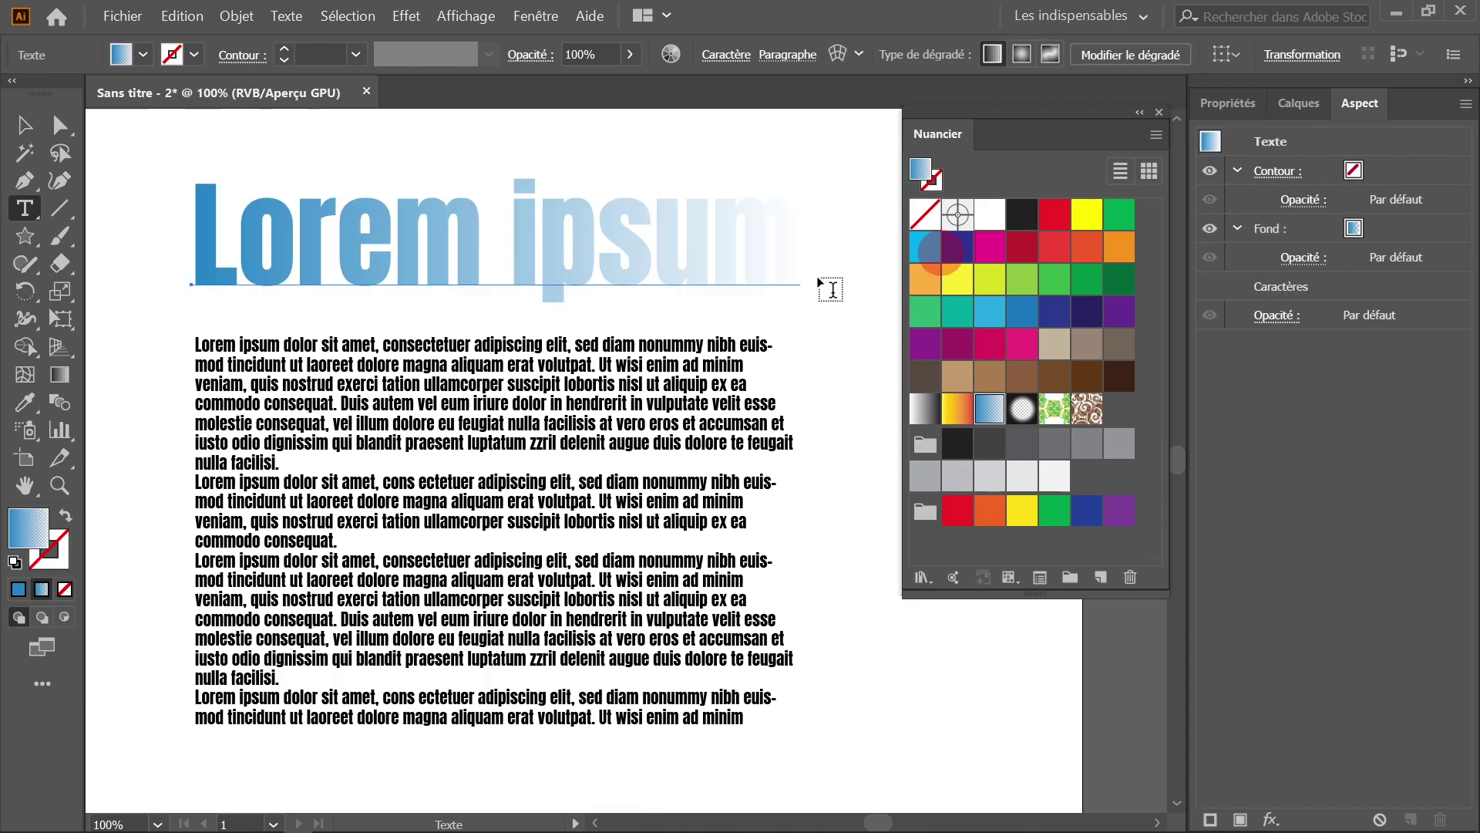
- Switch the headline's fill back to the yellow-to-red gradient swatch
{"action": "mouse_move", "coordinate": [212, 224]}
{"action": "left_mouse_down"}
{"action": "mouse_move", "coordinate": [810, 245]}
{"action": "mouse_move", "coordinate": [380, 232]}
{"action": "mouse_move", "coordinate": [773, 275]}
{"action": "left_mouse_up"}
{"action": "left_click", "coordinate": [1348, 229]}
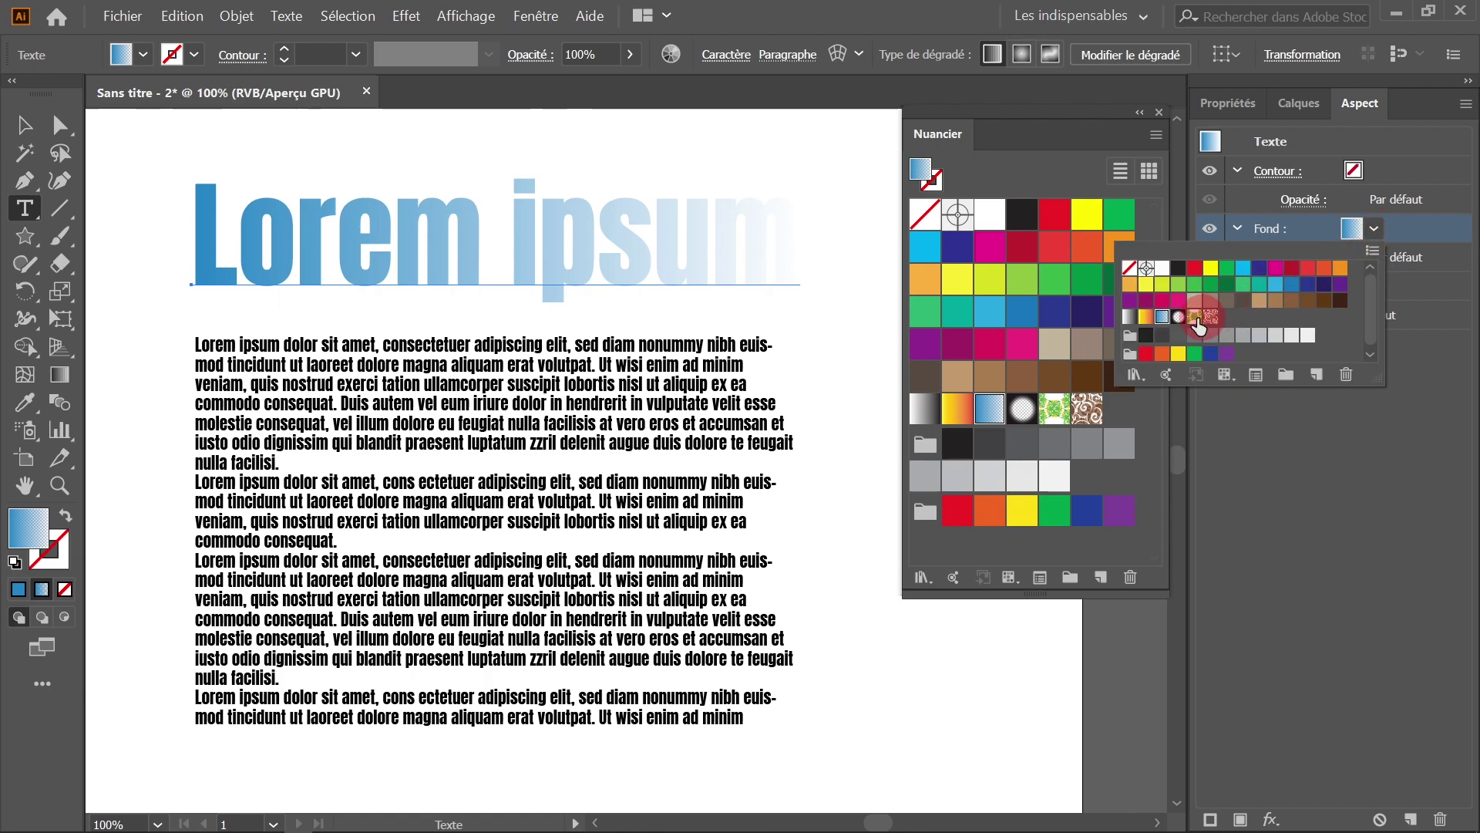
{"action": "left_click", "coordinate": [1153, 321]}
- Type and delete test letters 'hfd' in the headline, then select the body text block
{"action": "left_click", "coordinate": [639, 291]}
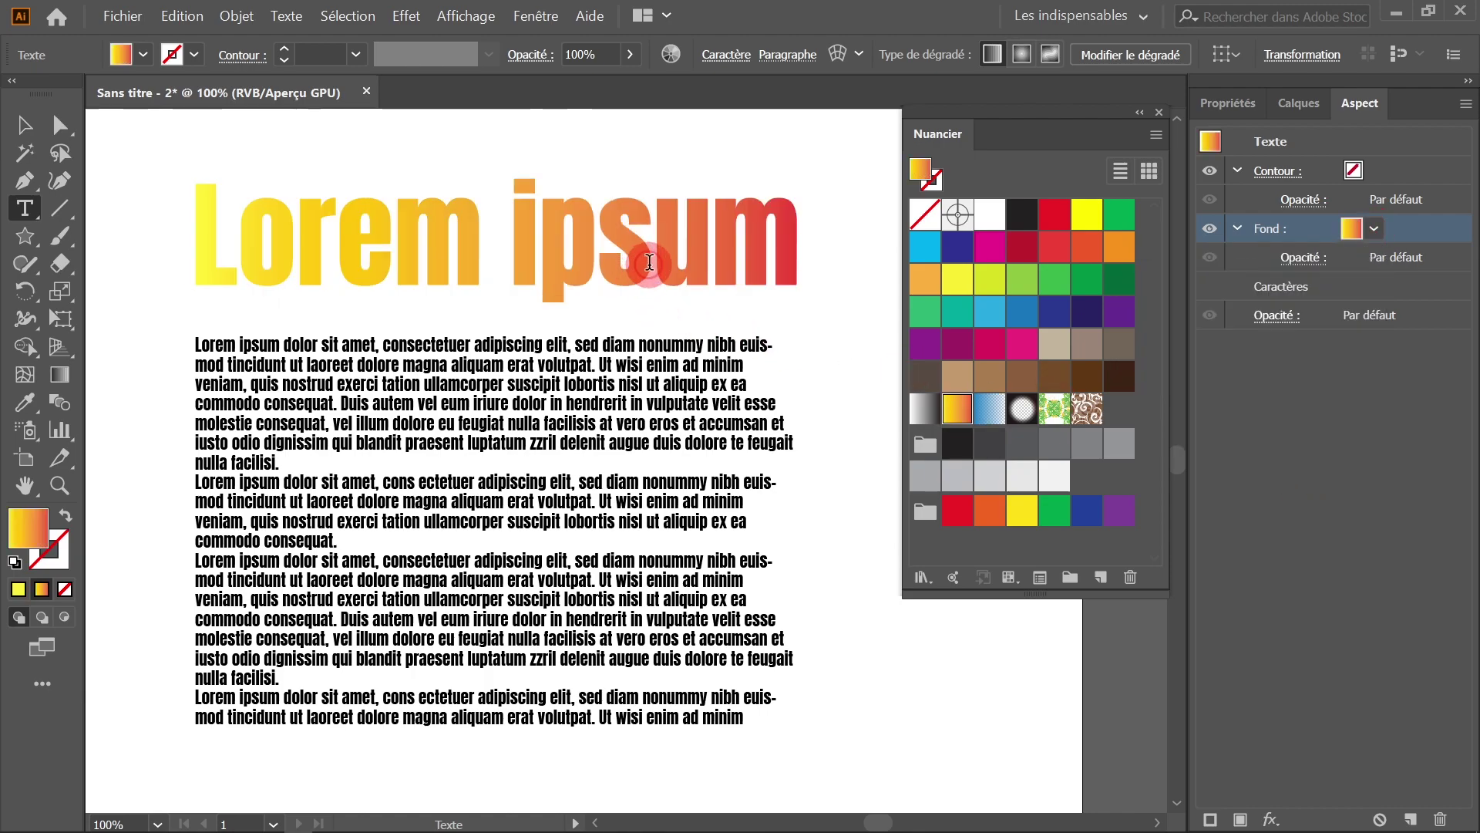
{"action": "type", "text": "hf"}
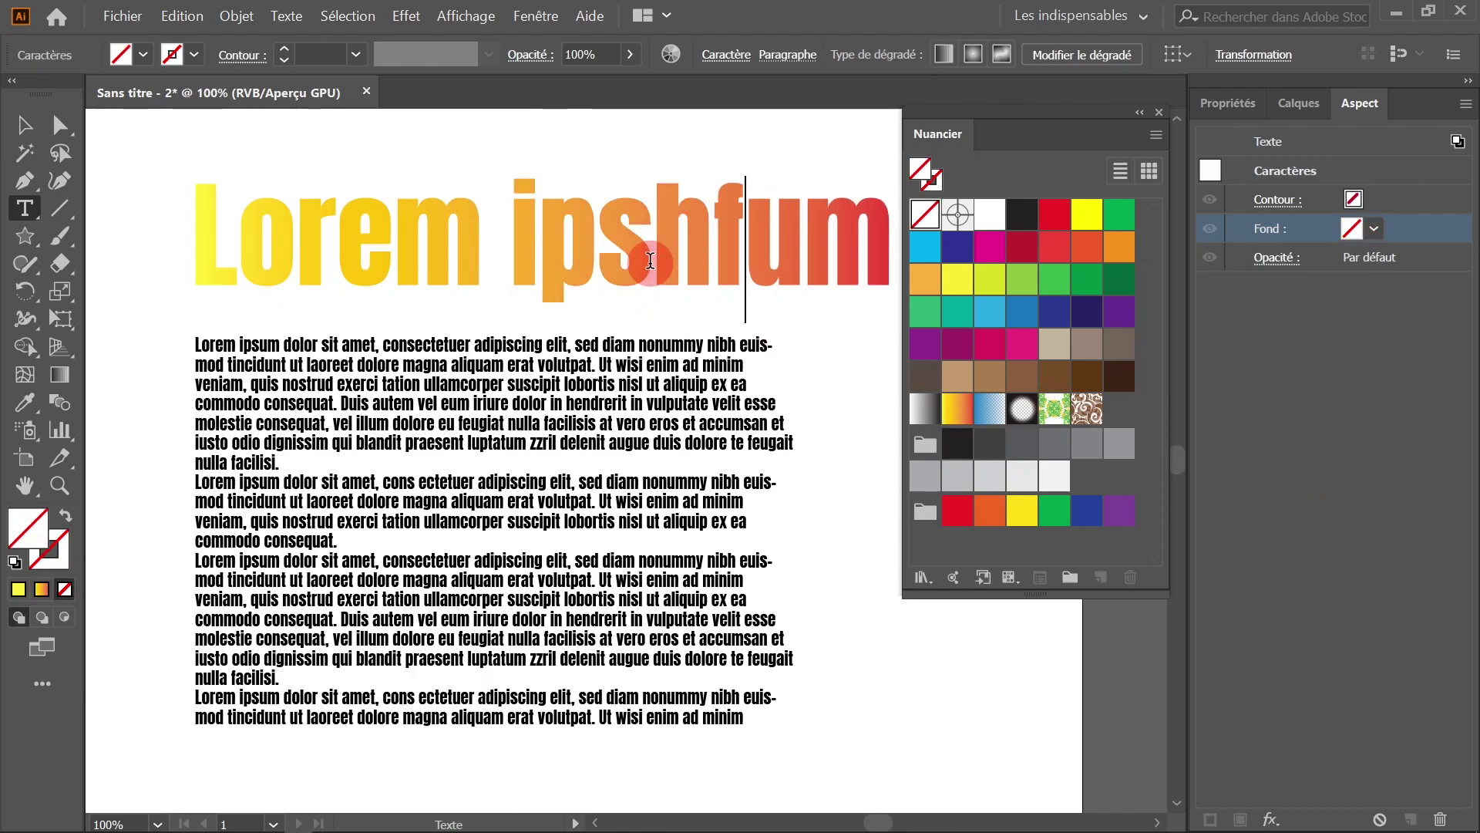
{"action": "type", "text": "d"}
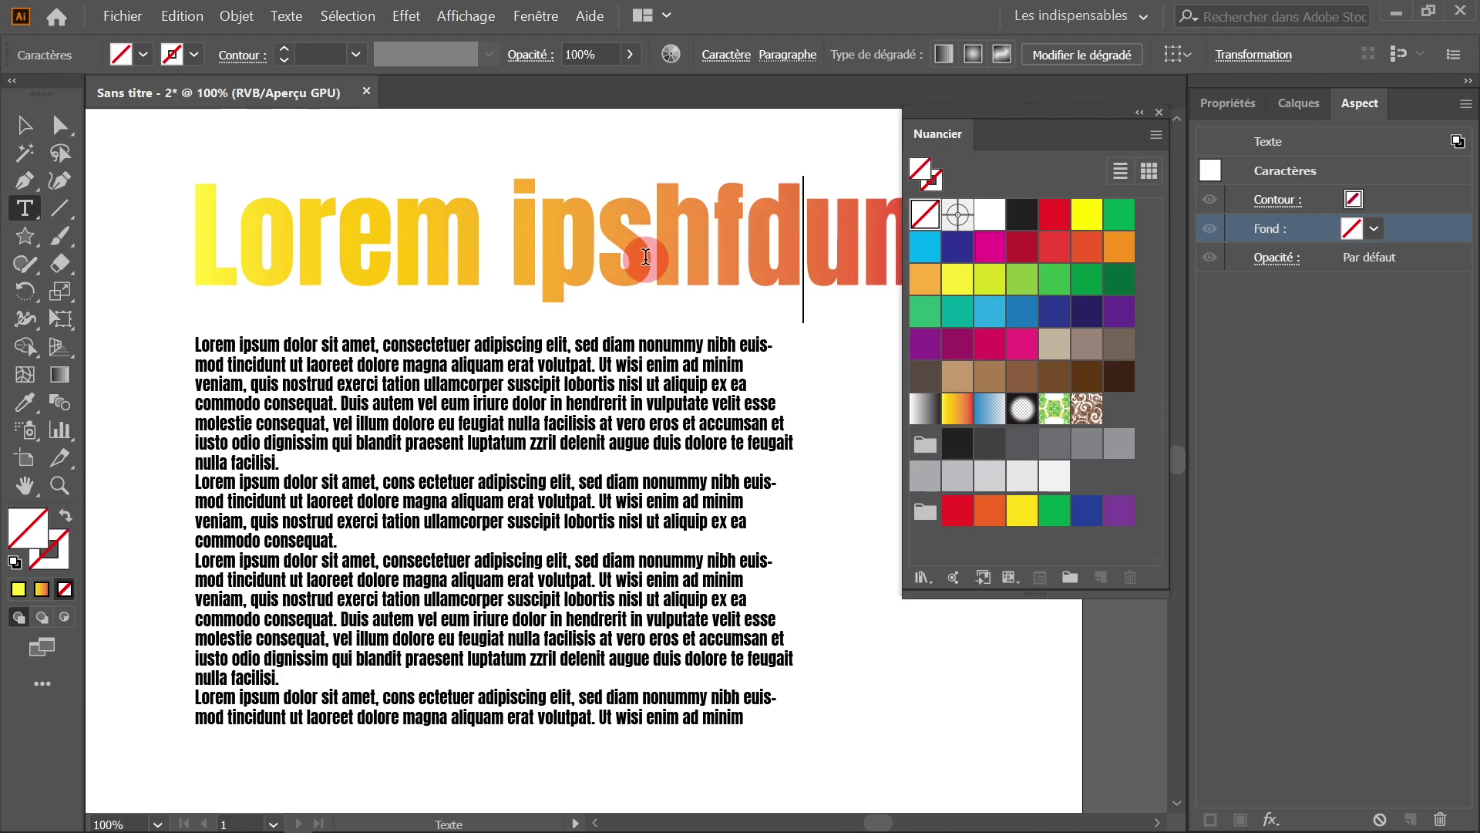
{"action": "key", "text": "BackSpace"}
{"action": "key", "text": "BackSpace"}
{"action": "key", "text": "BackSpace"}
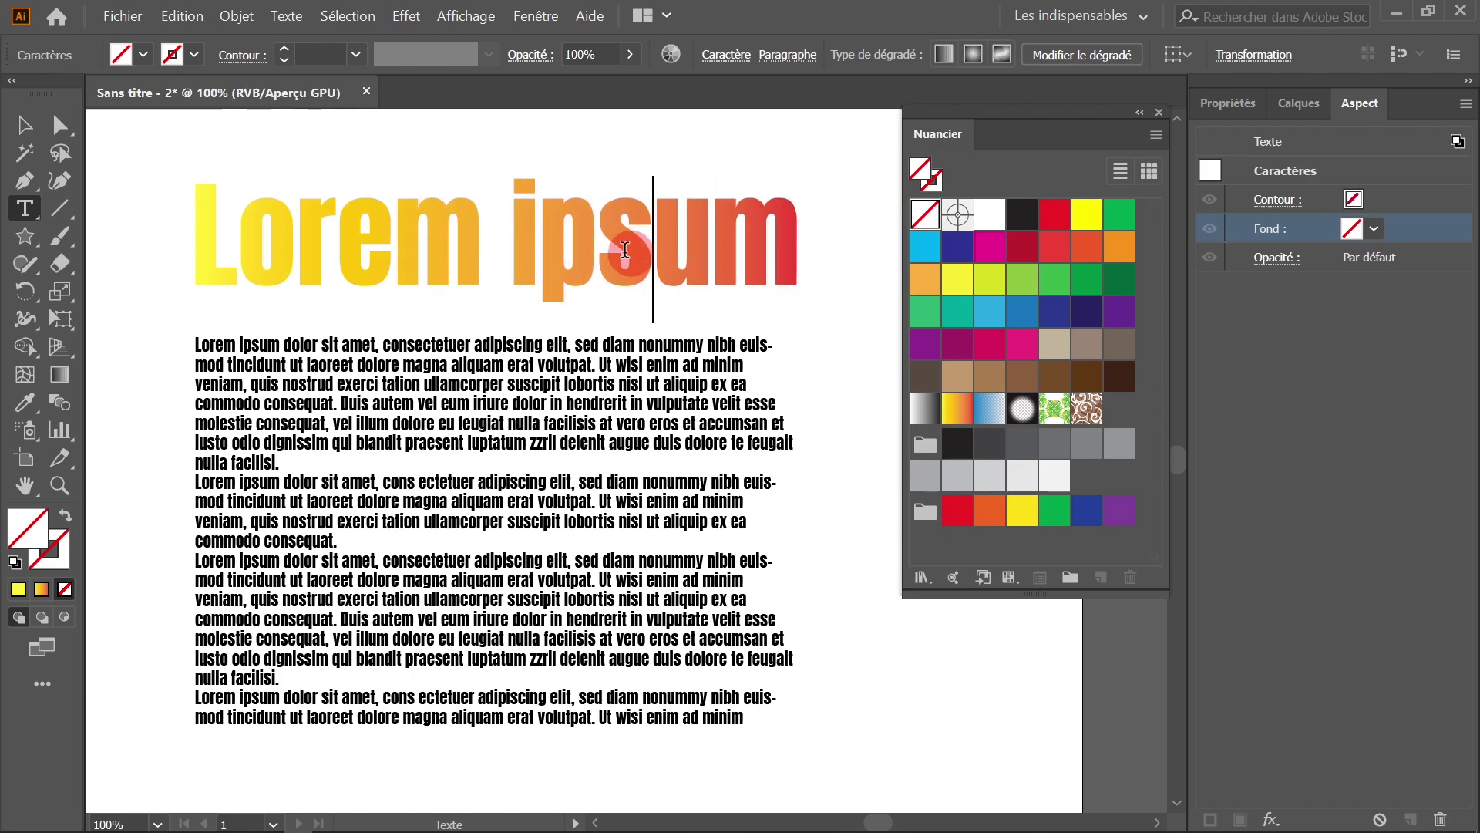
{"action": "left_click", "coordinate": [23, 124]}
{"action": "left_click", "coordinate": [606, 423]}
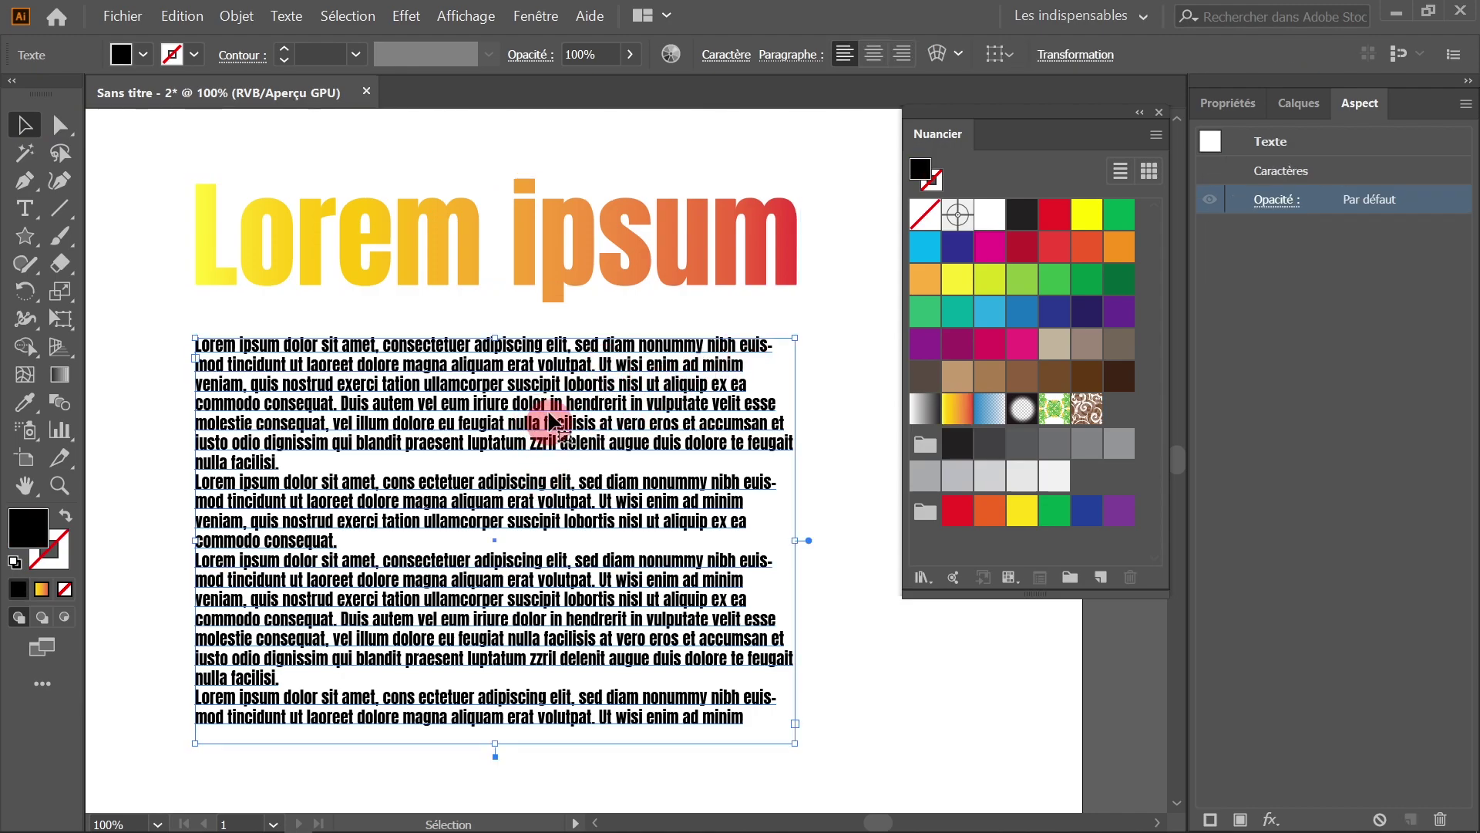
- Set the body text's character-level fill to None
{"action": "double_click", "coordinate": [1319, 171]}
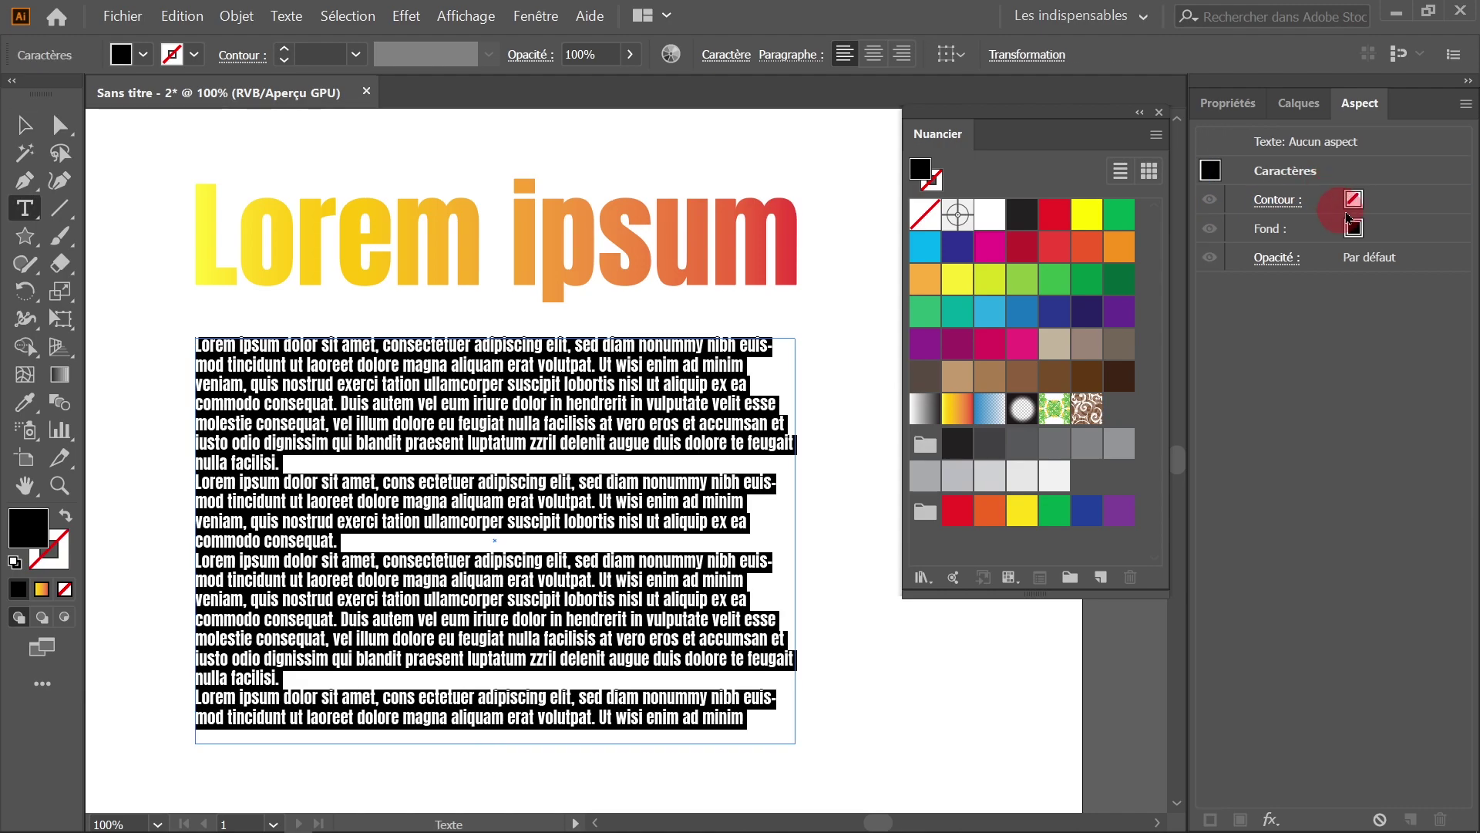
{"action": "left_click", "coordinate": [1353, 227]}
{"action": "left_click", "coordinate": [1353, 228]}
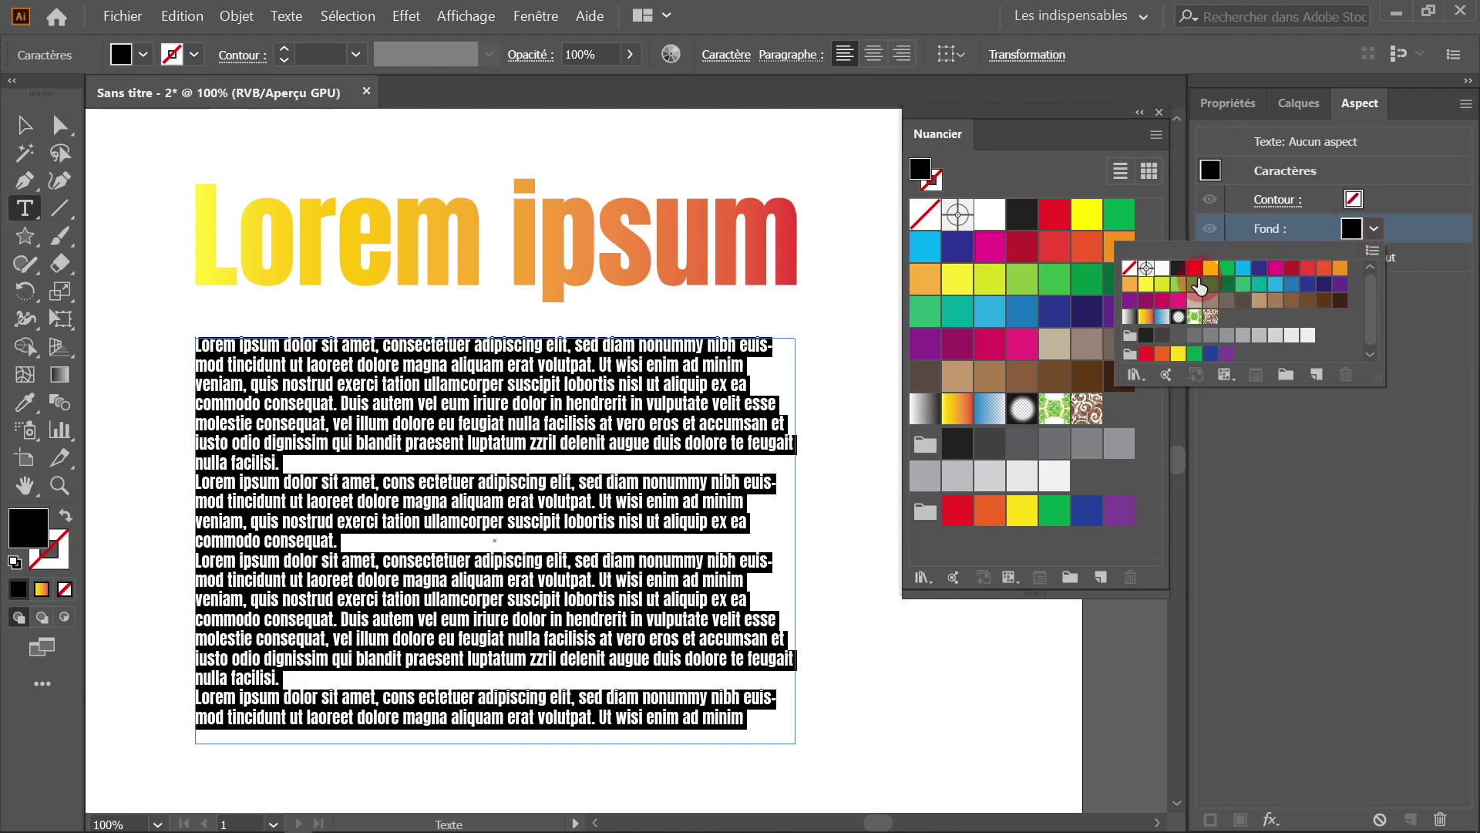
{"action": "left_click", "coordinate": [1129, 268]}
{"action": "left_click", "coordinate": [1388, 445]}
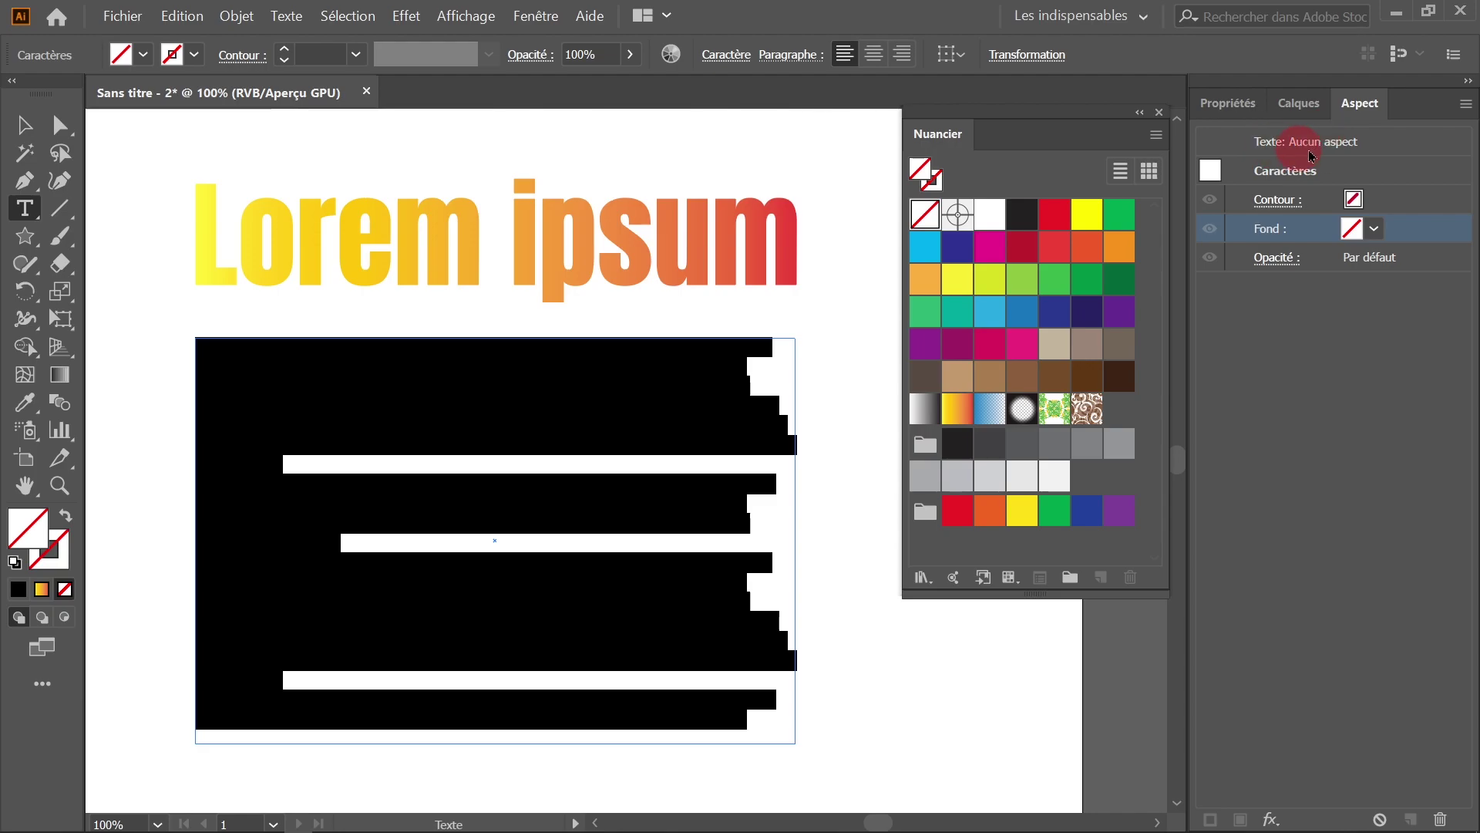
{"action": "left_click", "coordinate": [1278, 144]}
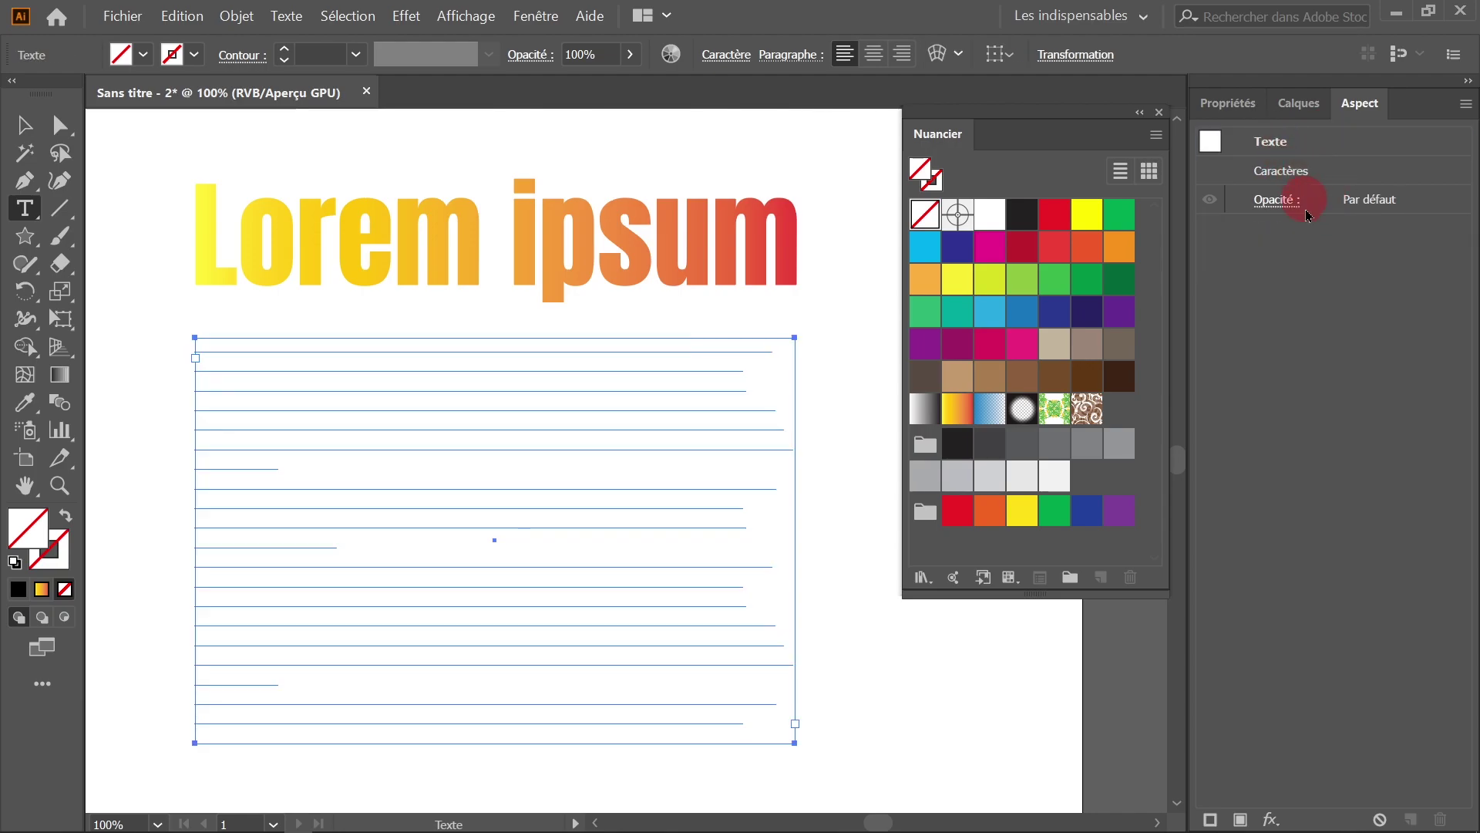
- Add a yellow-to-red gradient object fill to the body text, then deselect everything
{"action": "left_click", "coordinate": [1240, 820]}
{"action": "left_click", "coordinate": [1372, 229]}
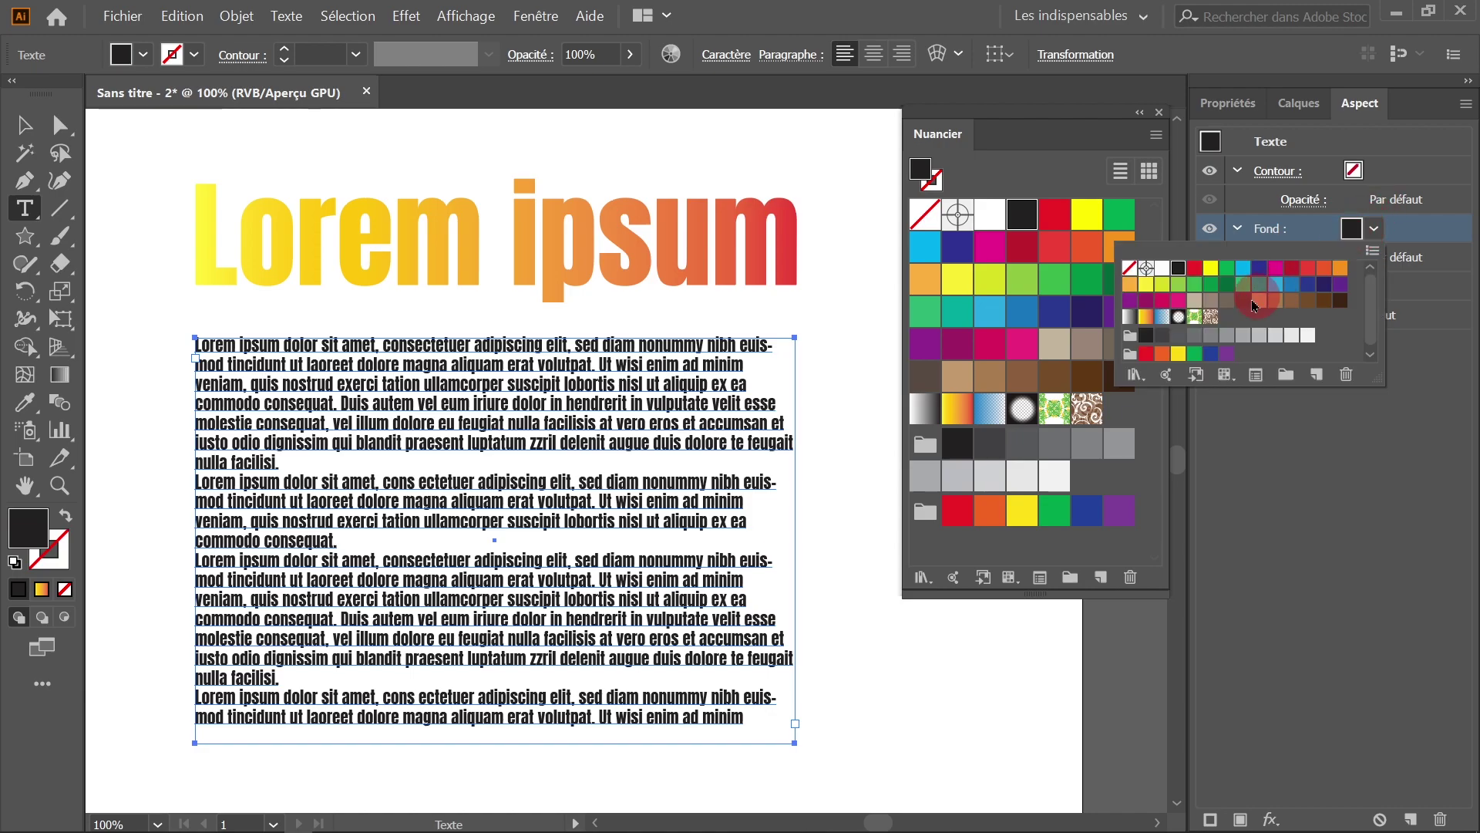
{"action": "left_click", "coordinate": [1146, 318]}
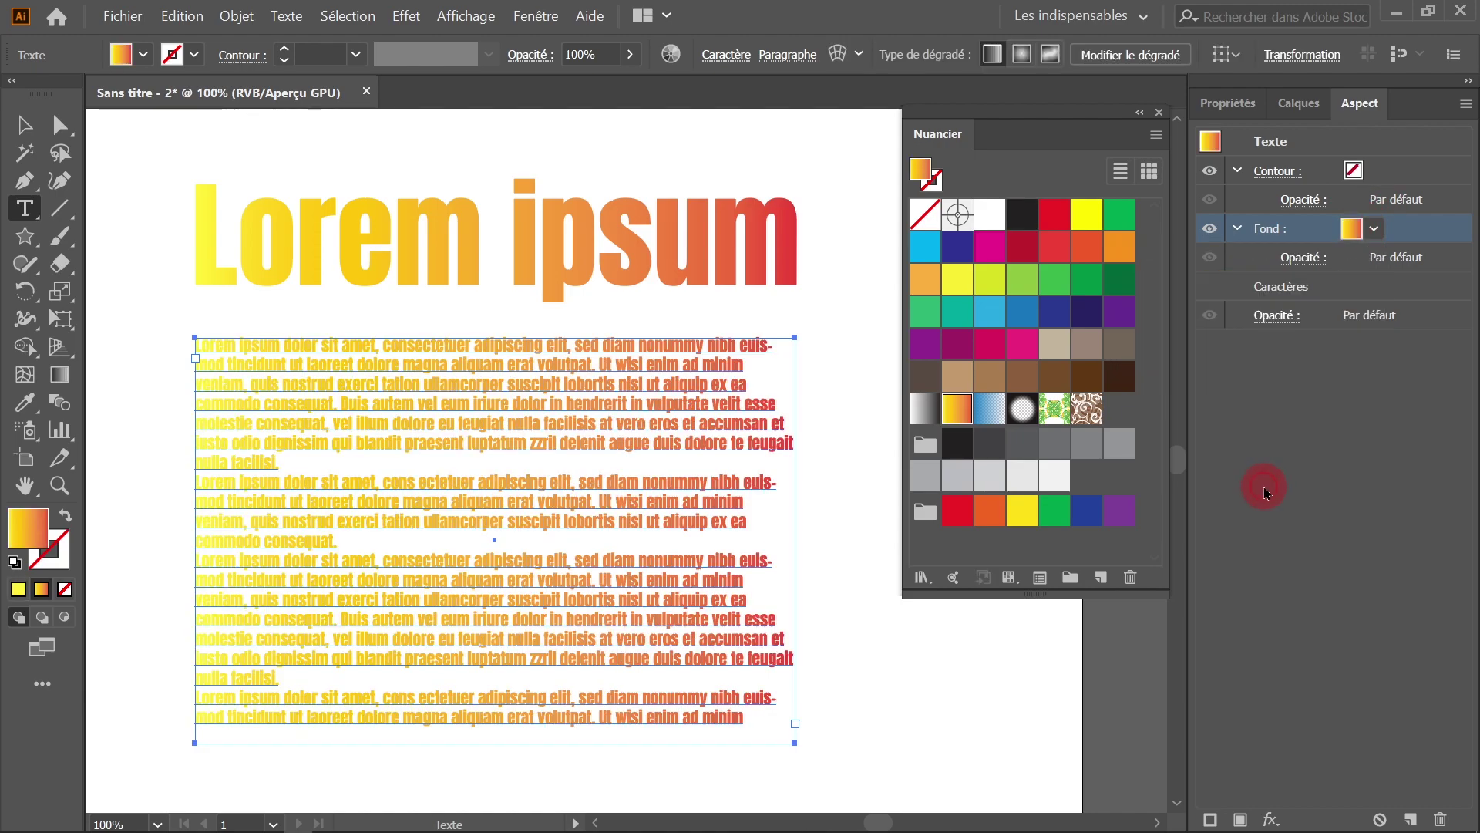
{"action": "left_click", "coordinate": [815, 562]}
{"action": "left_click", "coordinate": [27, 126]}
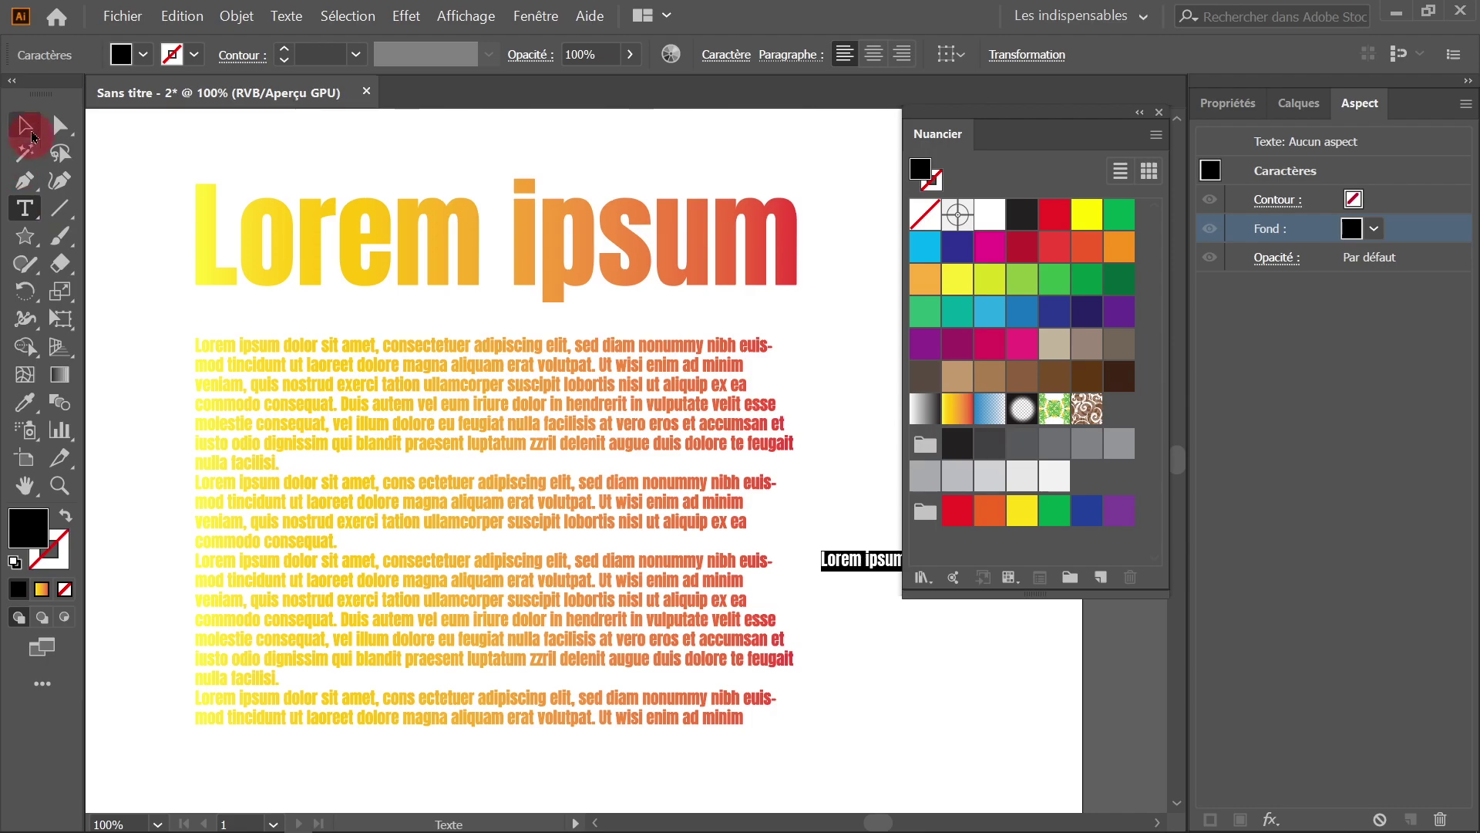
{"action": "key", "text": "ctrl+shift+a"}
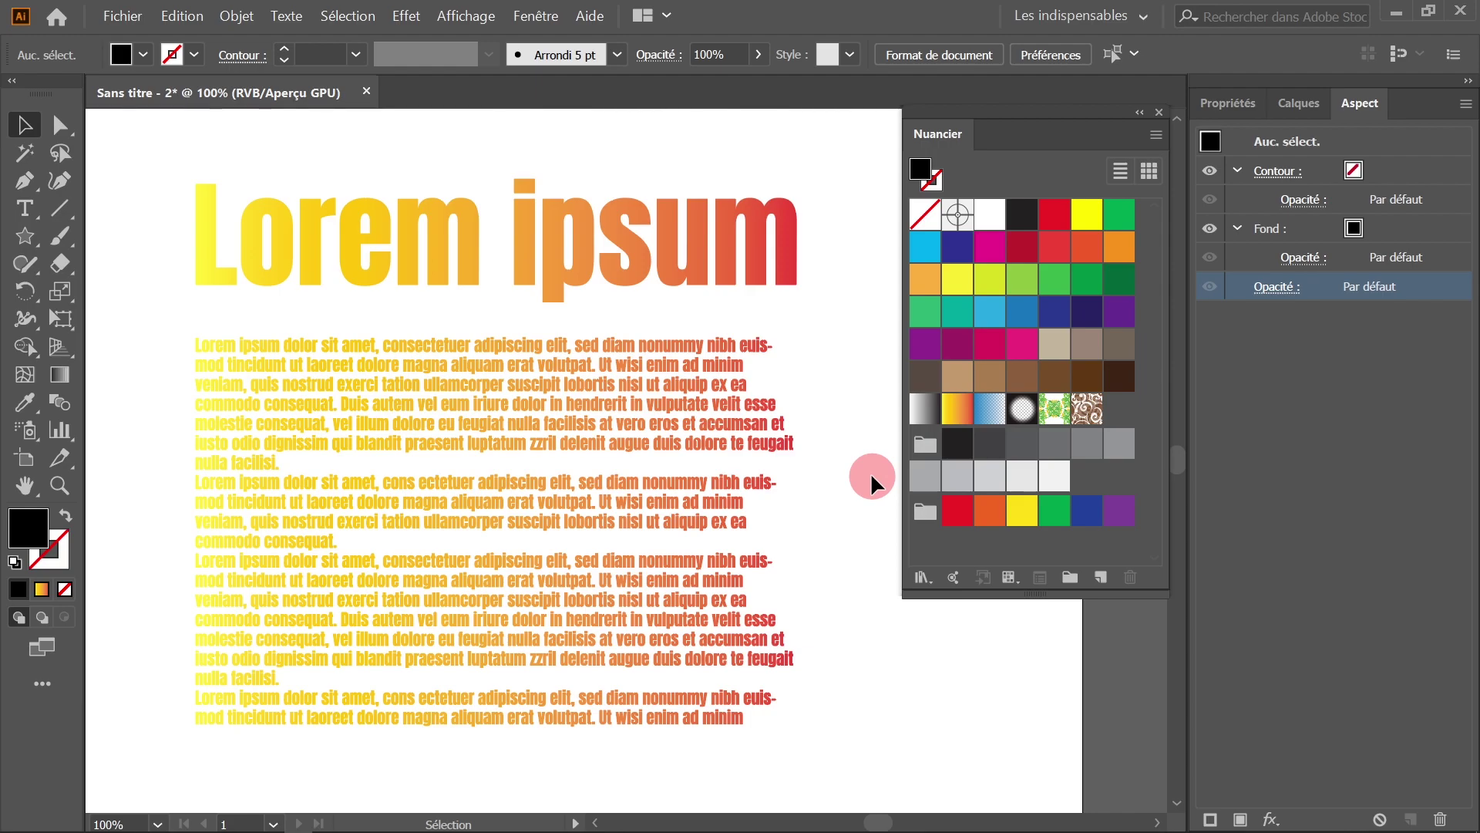
- Show the Styles graphiques panel from Fenêtre, move it aside, and reselect the headline
{"action": "key", "text": "period"}
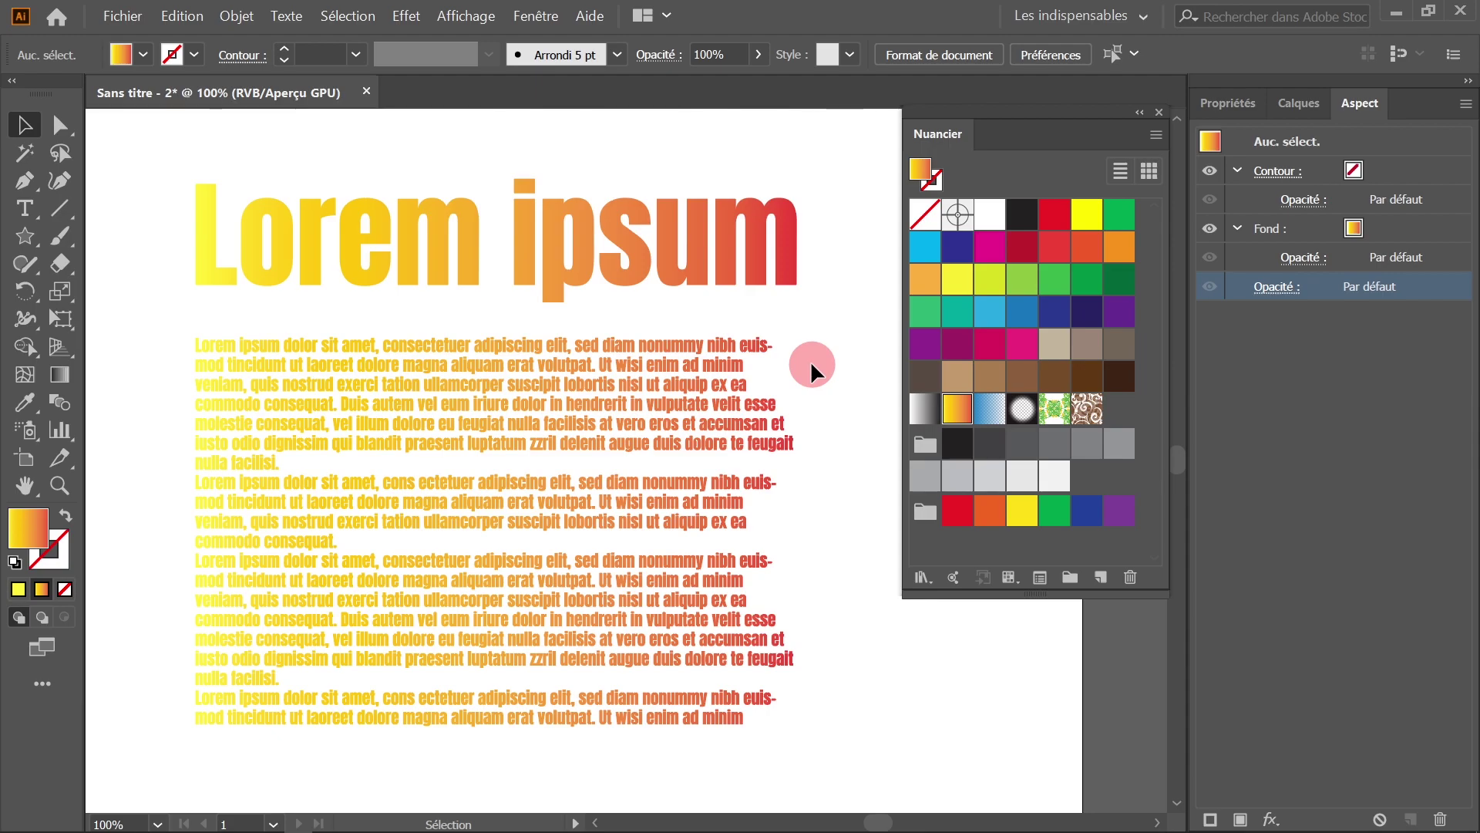
{"action": "left_click", "coordinate": [536, 16]}
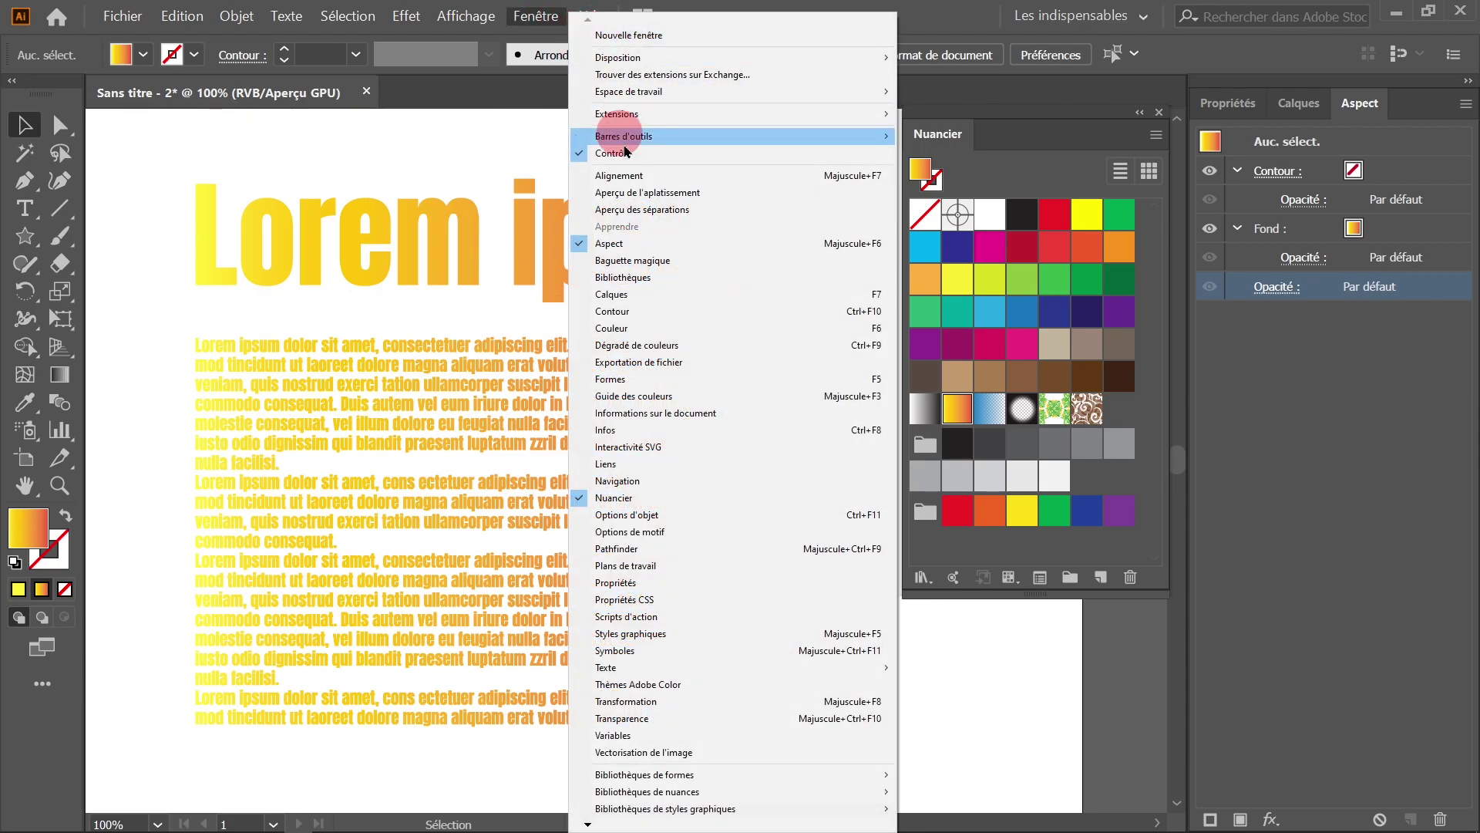
{"action": "left_click", "coordinate": [655, 632]}
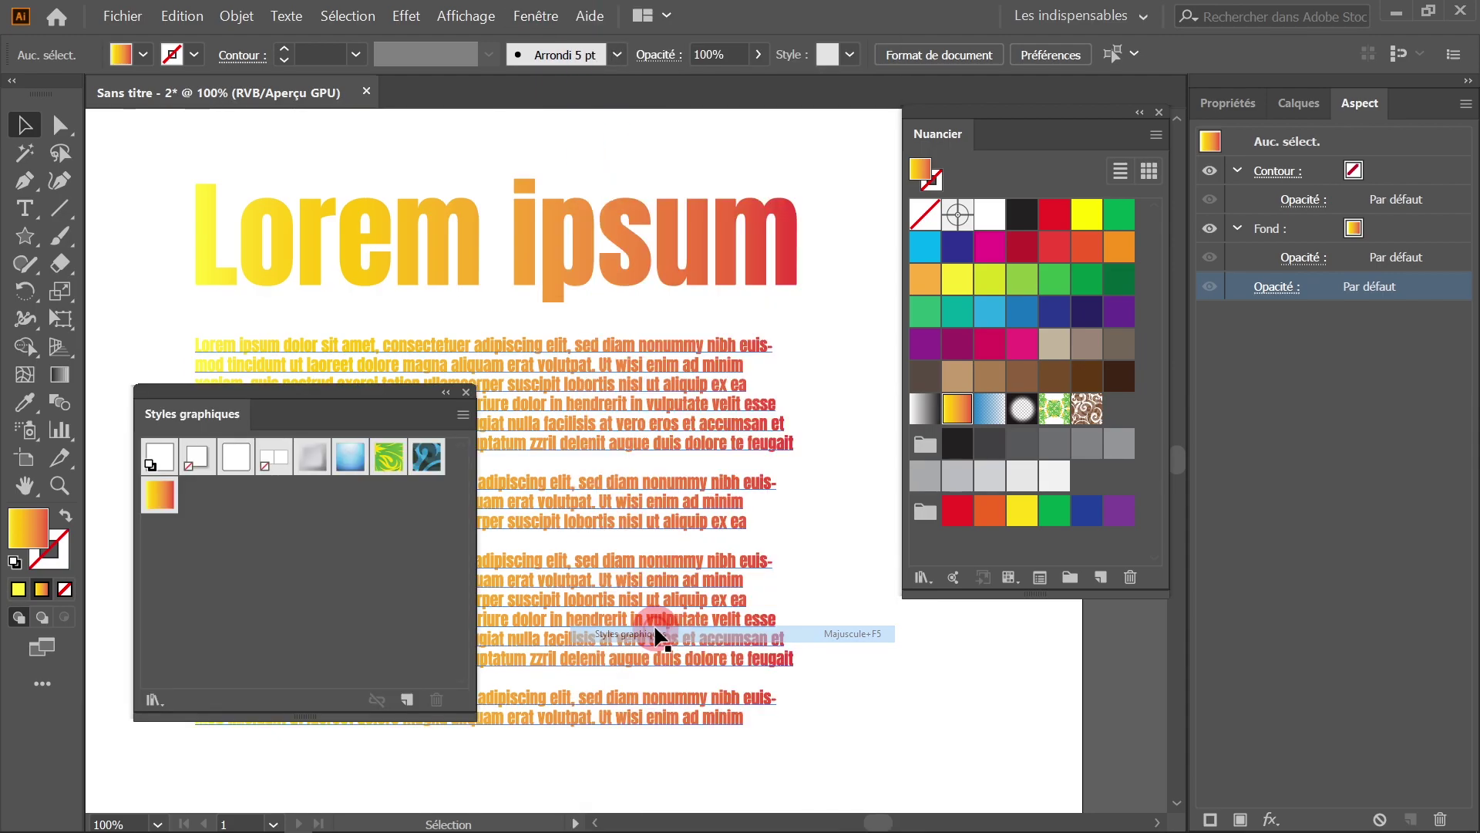
{"action": "left_click_drag", "start_coordinate": [285, 412], "coordinate": [703, 324]}
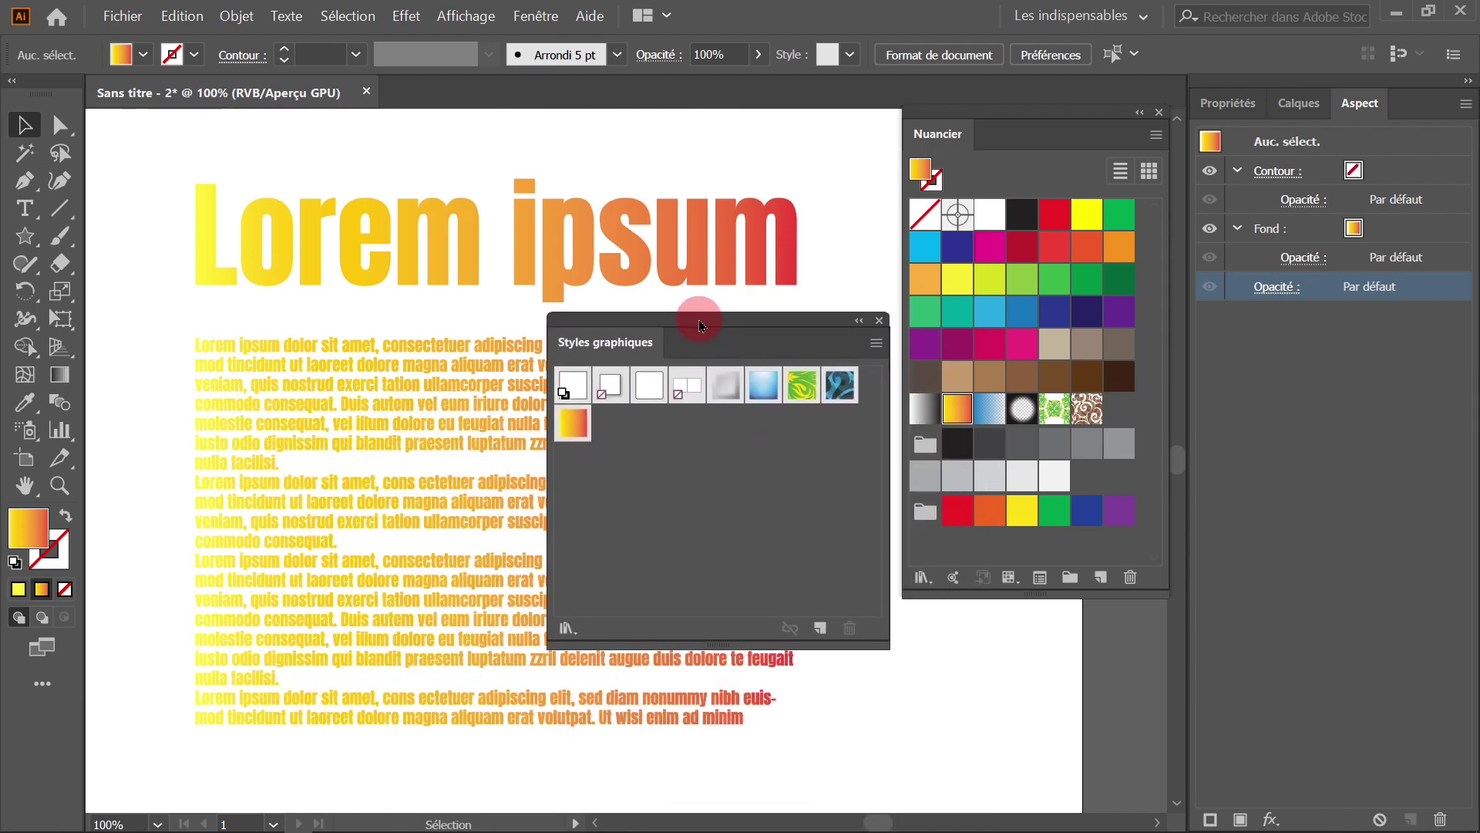
{"action": "left_click", "coordinate": [264, 227]}
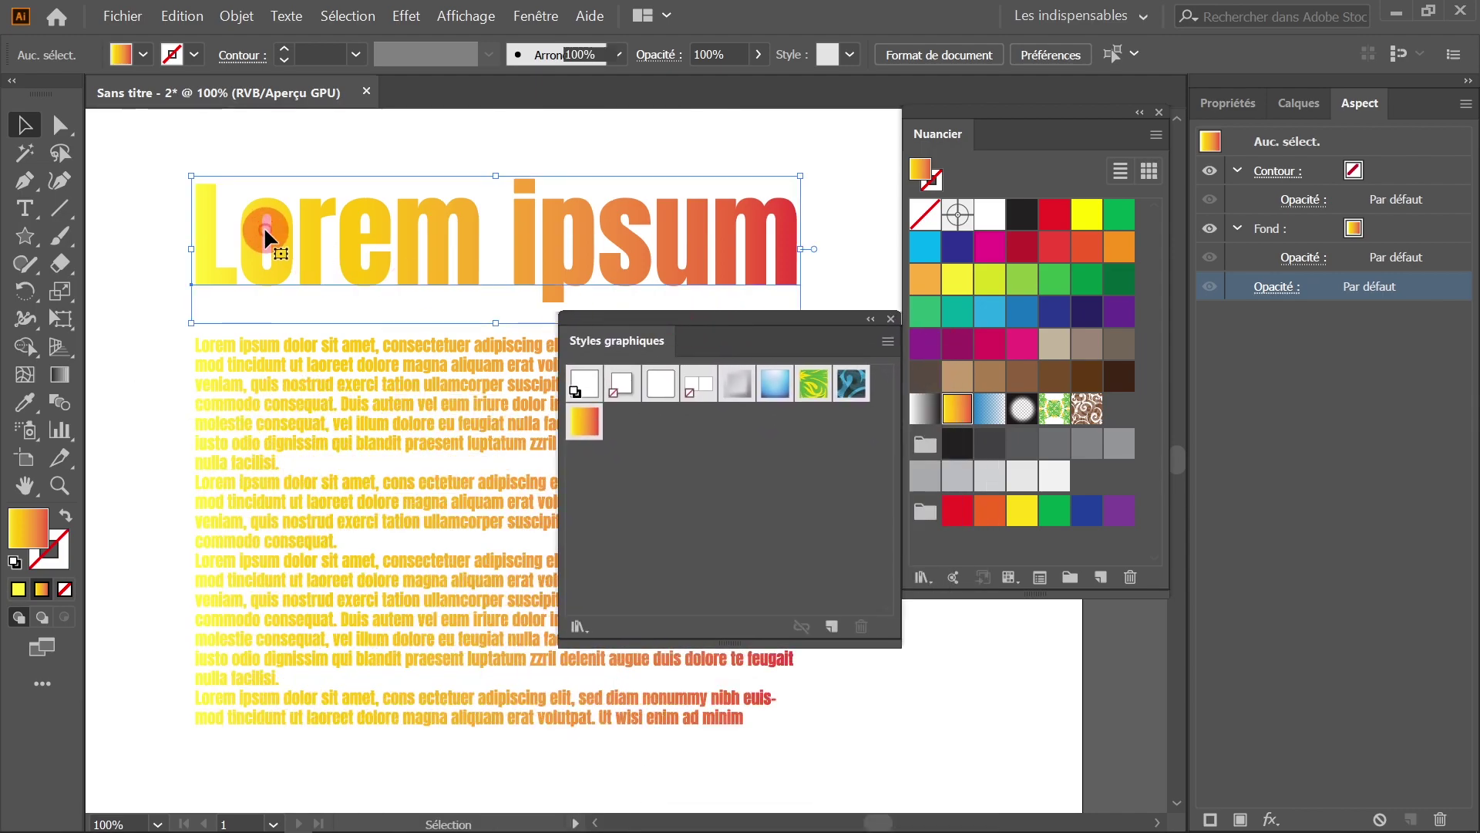
- Clear the headline's appearance to plain black and delete the body text block
{"action": "left_click", "coordinate": [1466, 103]}
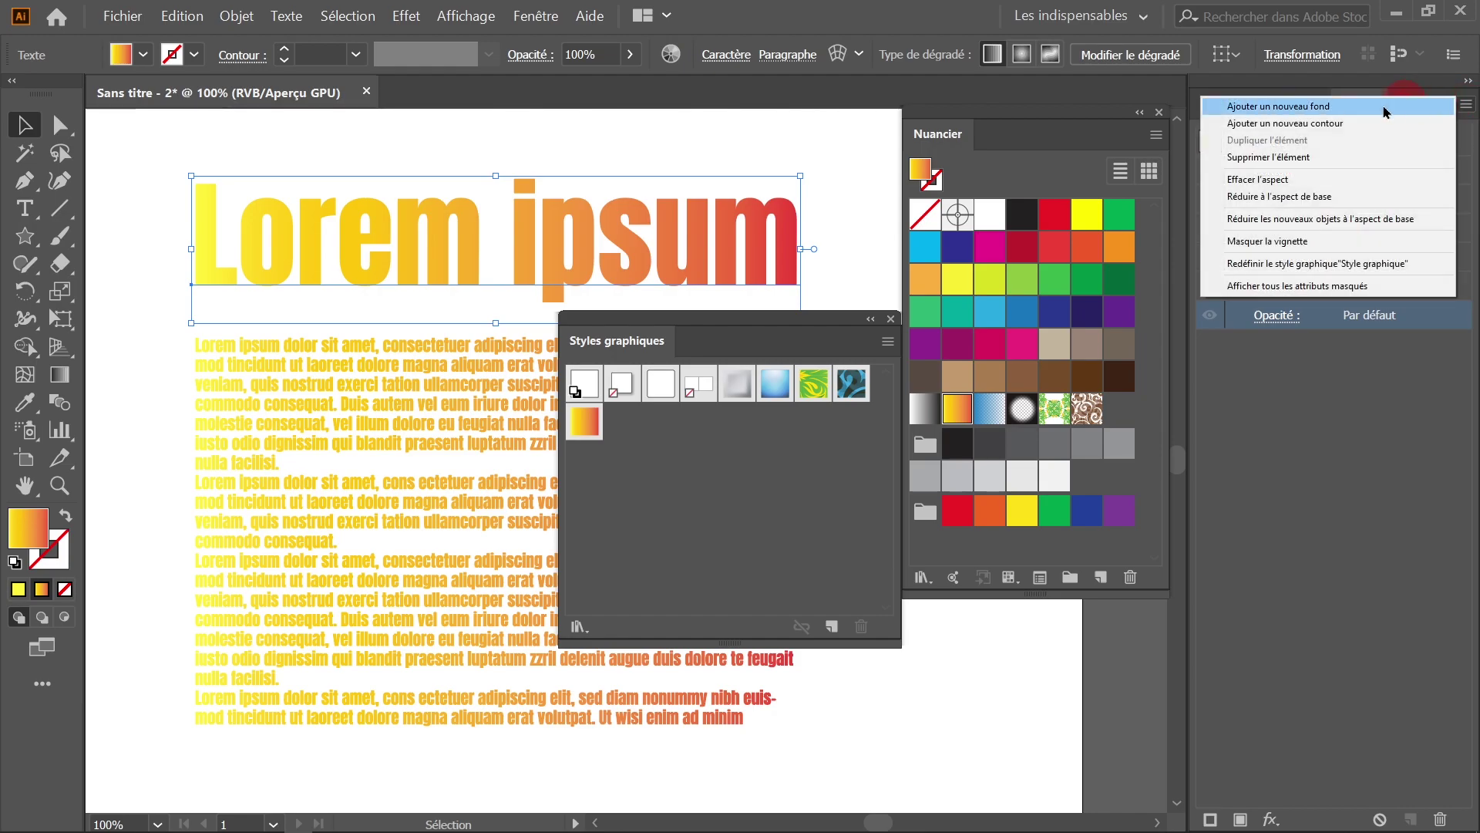
{"action": "left_click", "coordinate": [1255, 182]}
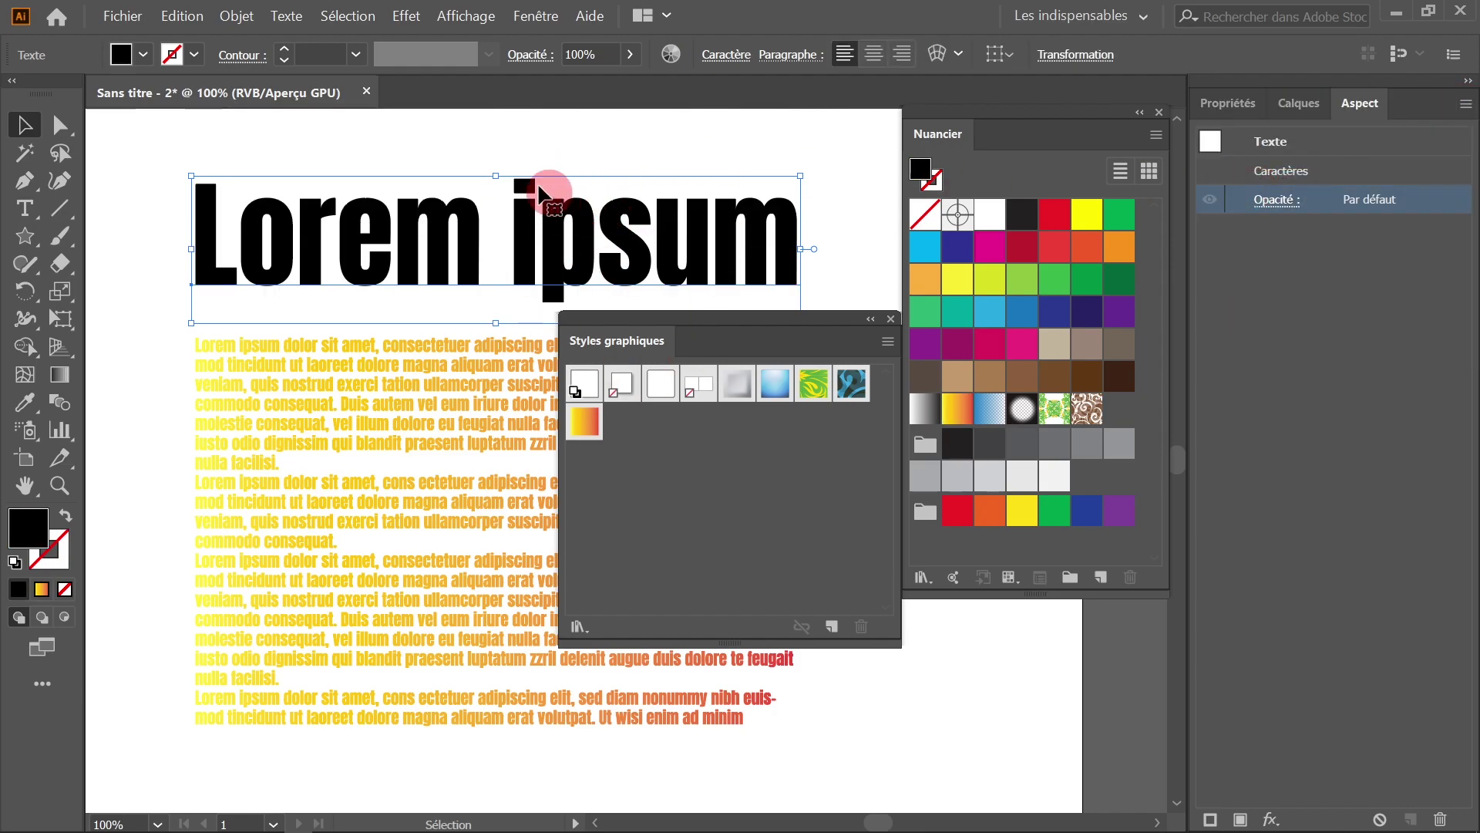
{"action": "left_click", "coordinate": [478, 143]}
{"action": "left_click", "coordinate": [401, 399]}
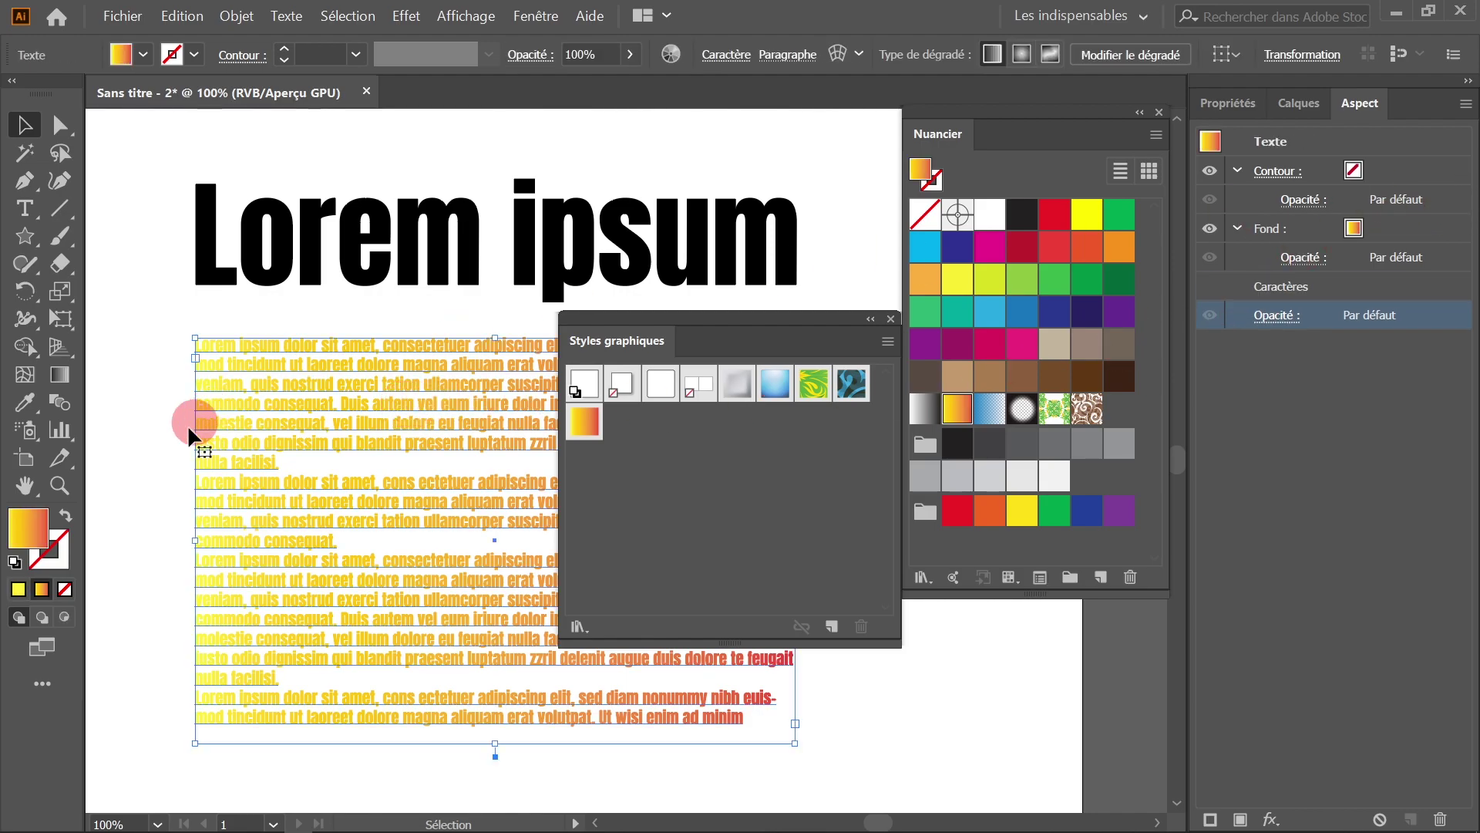
{"action": "key", "text": "Delete"}
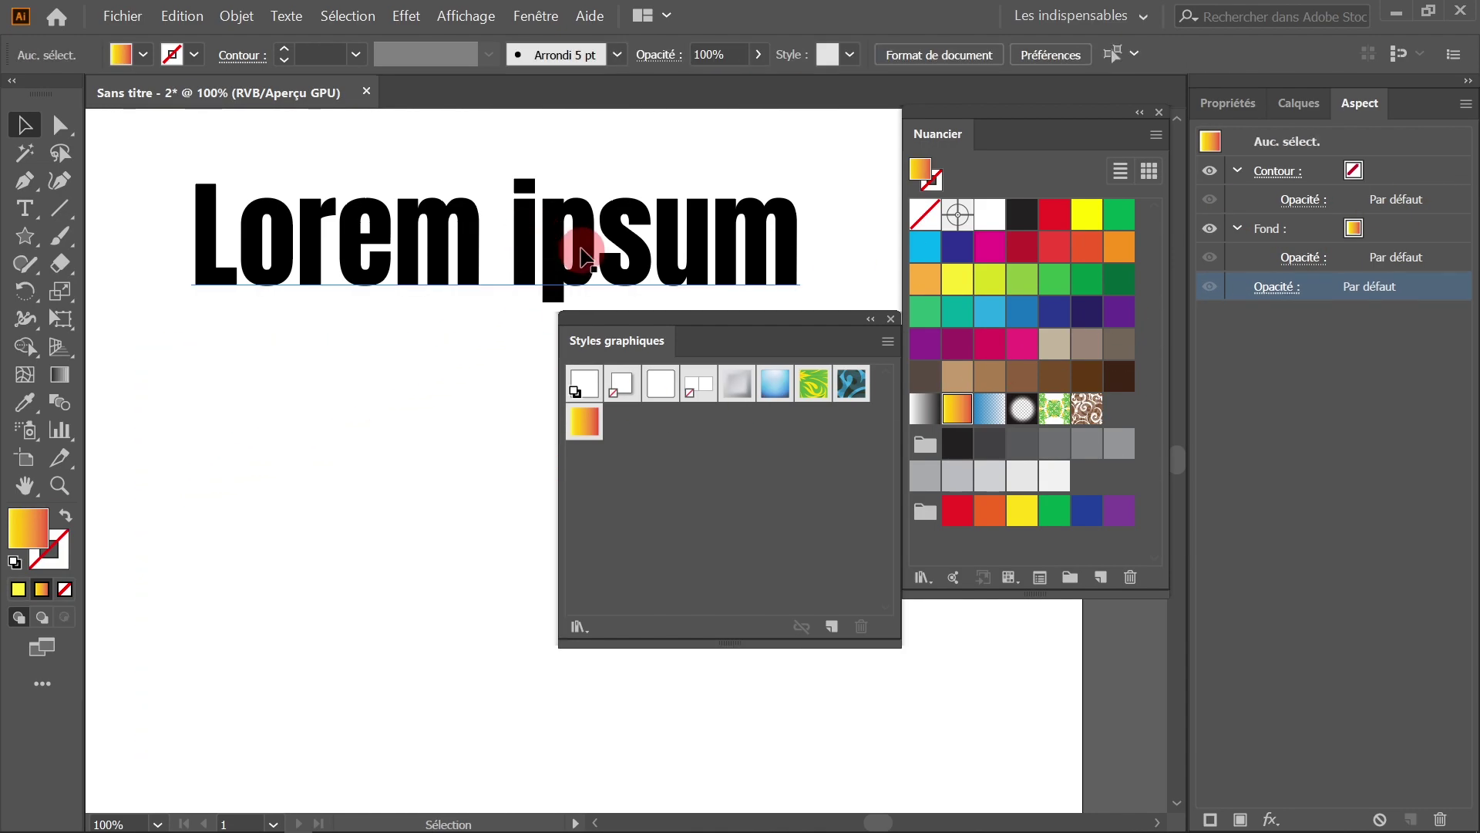
{"action": "left_click_drag", "start_coordinate": [760, 320], "coordinate": [544, 392]}
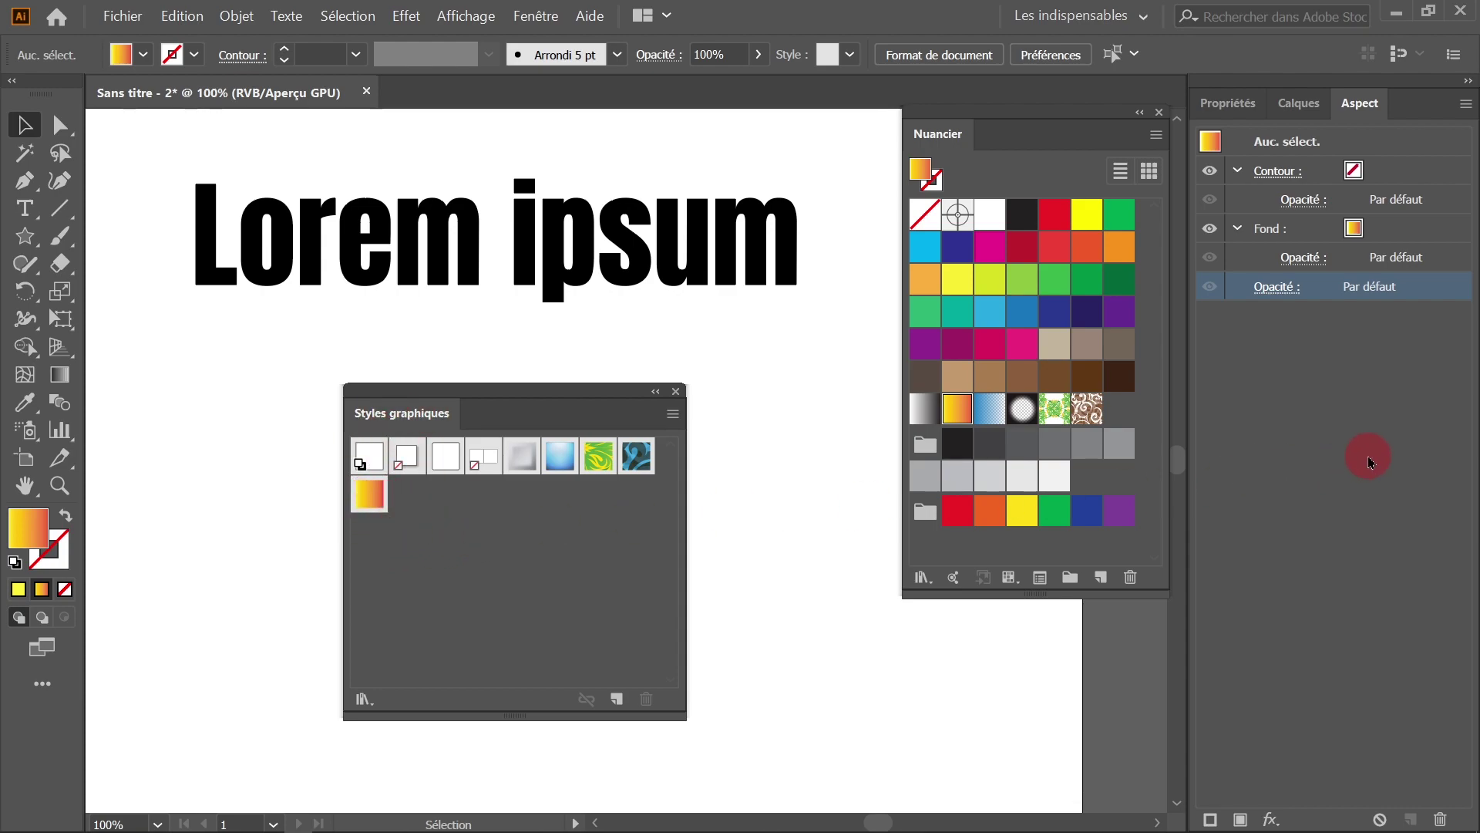
- Change the Fond entry in the Aspect panel from the yellow-orange gradient to the blue gradient swatch
{"action": "left_click", "coordinate": [1369, 461]}
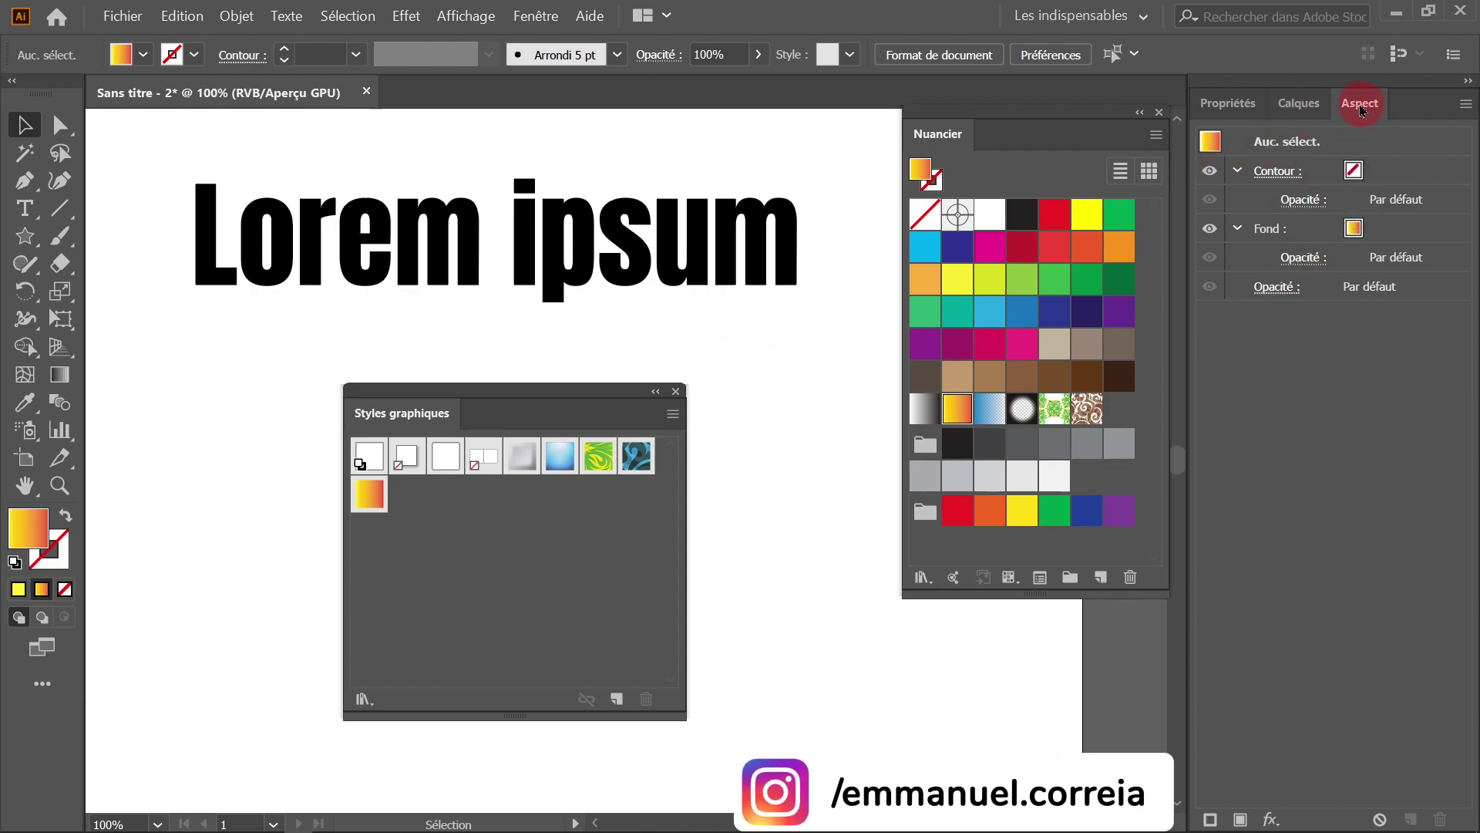
{"action": "left_click", "coordinate": [1351, 232]}
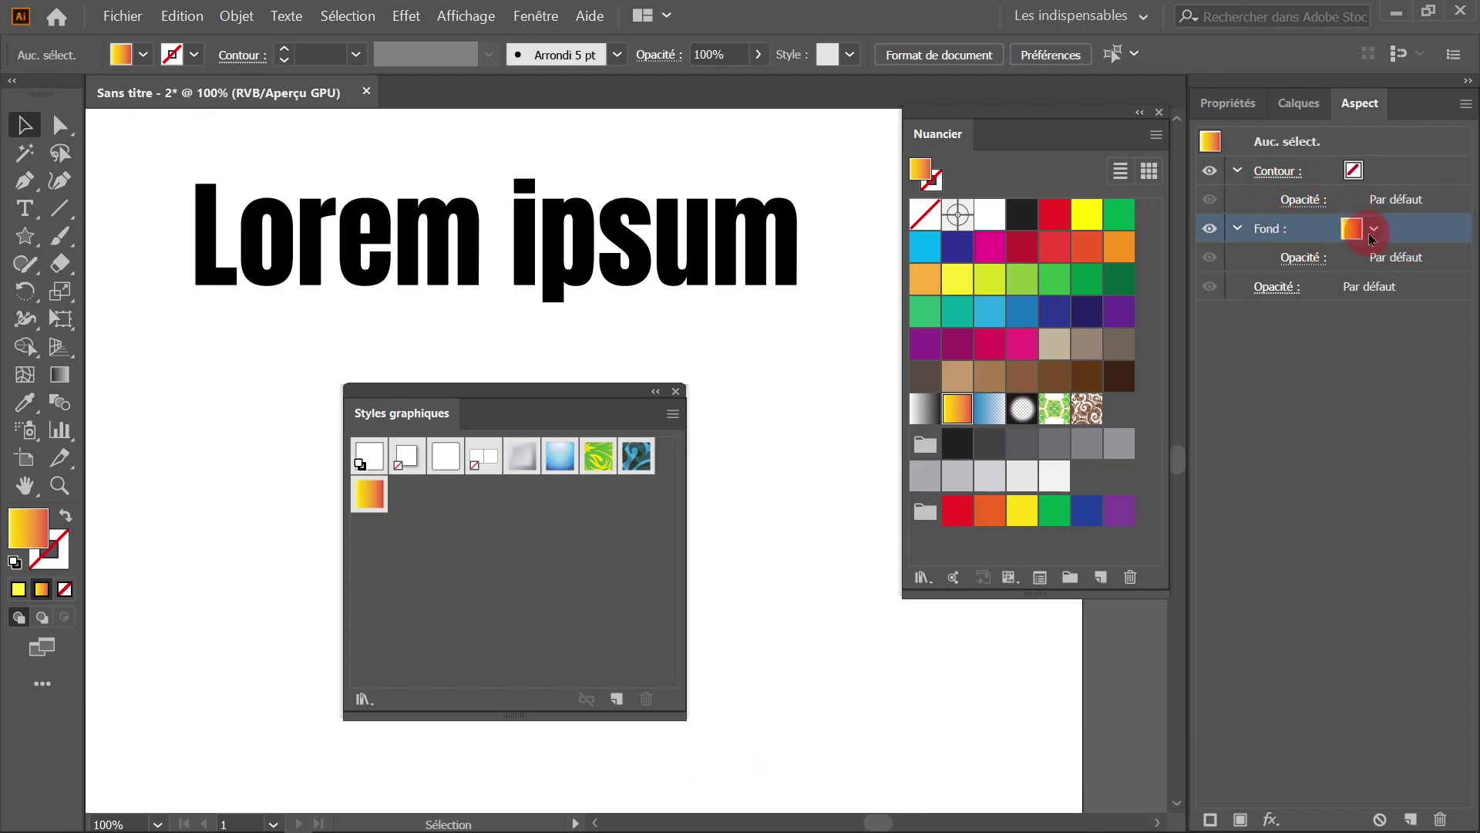
{"action": "left_click", "coordinate": [1371, 231]}
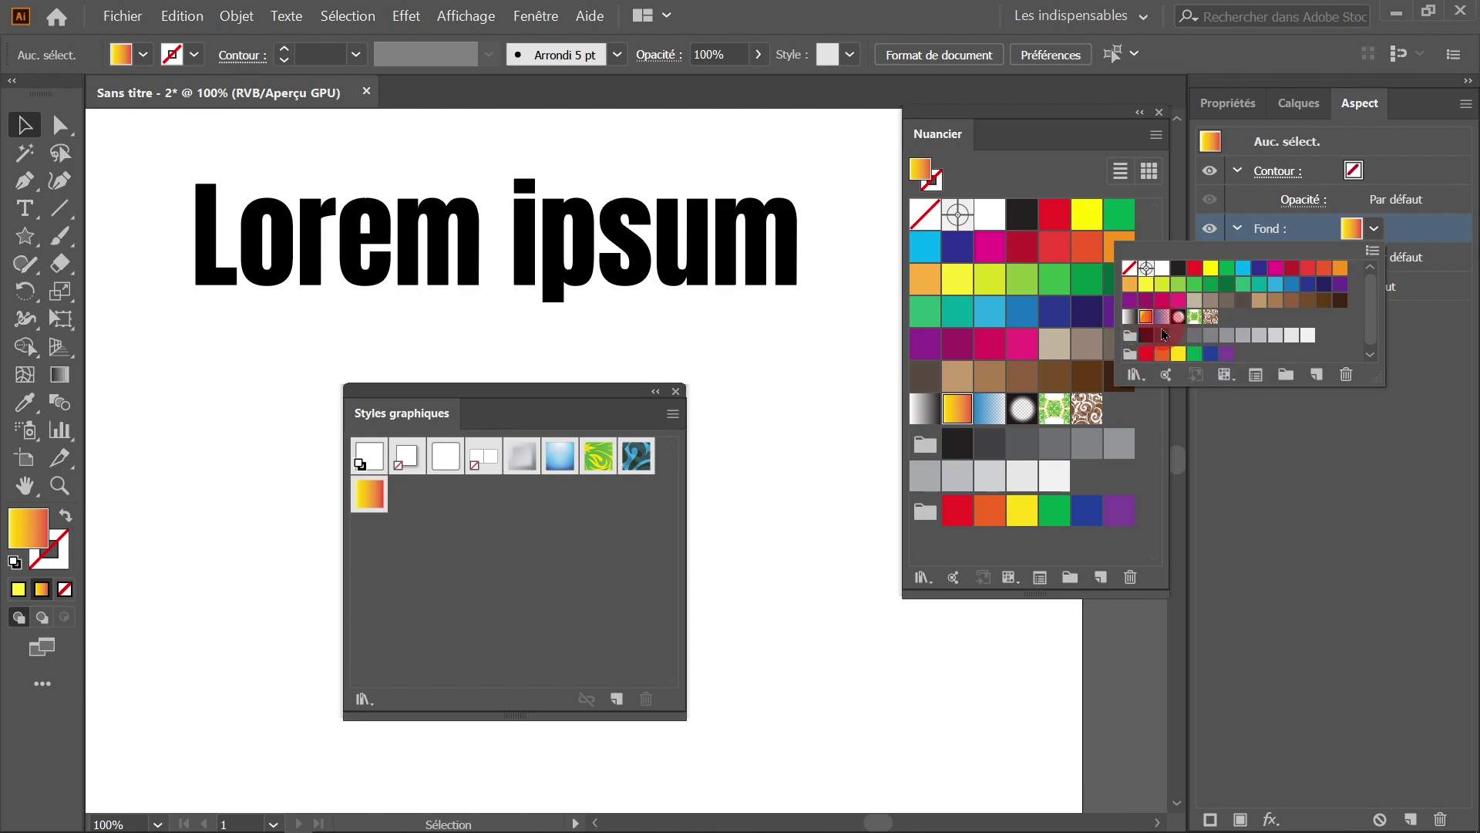
{"action": "left_click", "coordinate": [1163, 319]}
{"action": "left_click", "coordinate": [1279, 442]}
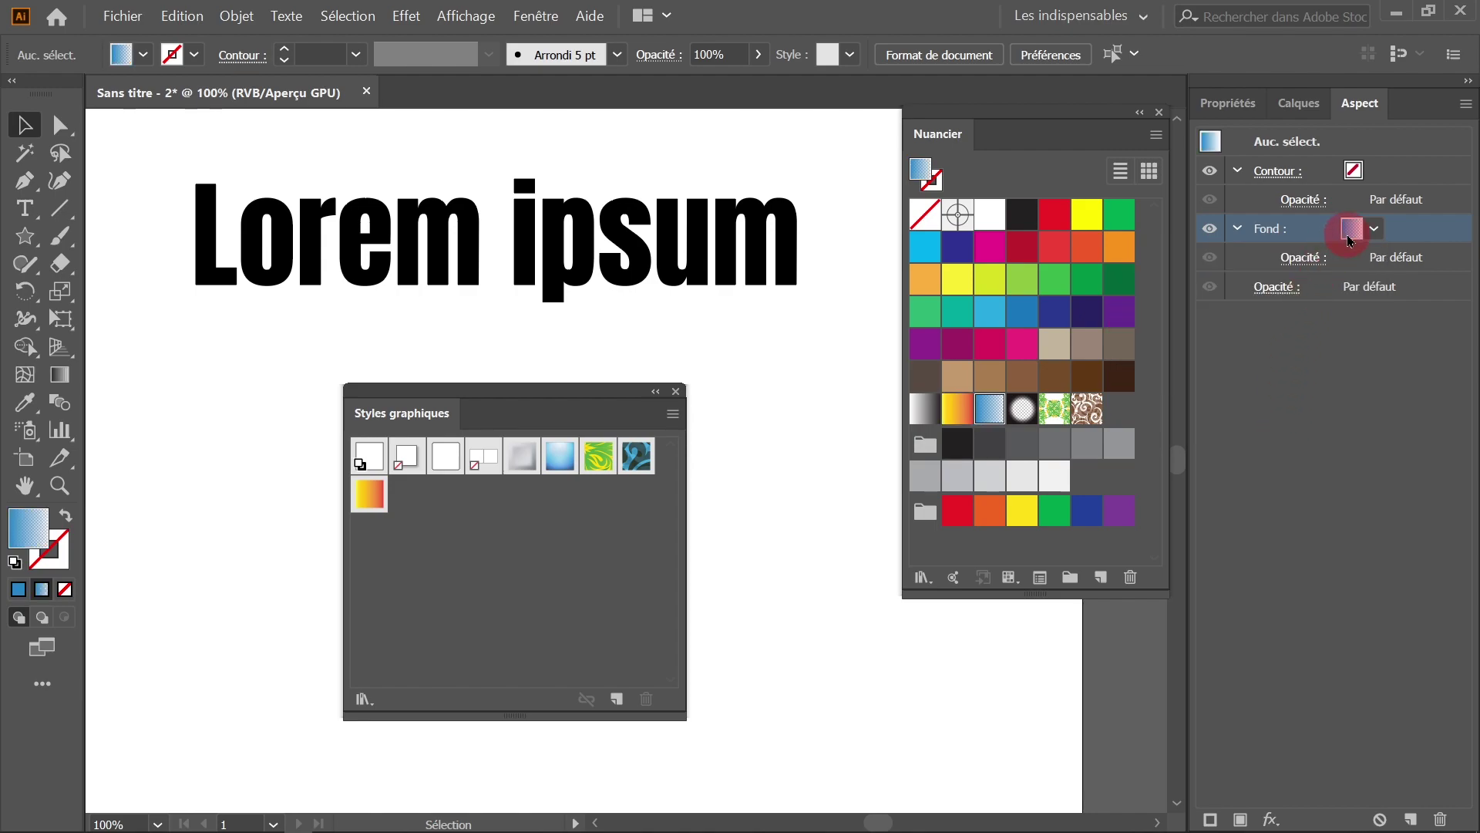
{"action": "left_click", "coordinate": [550, 23]}
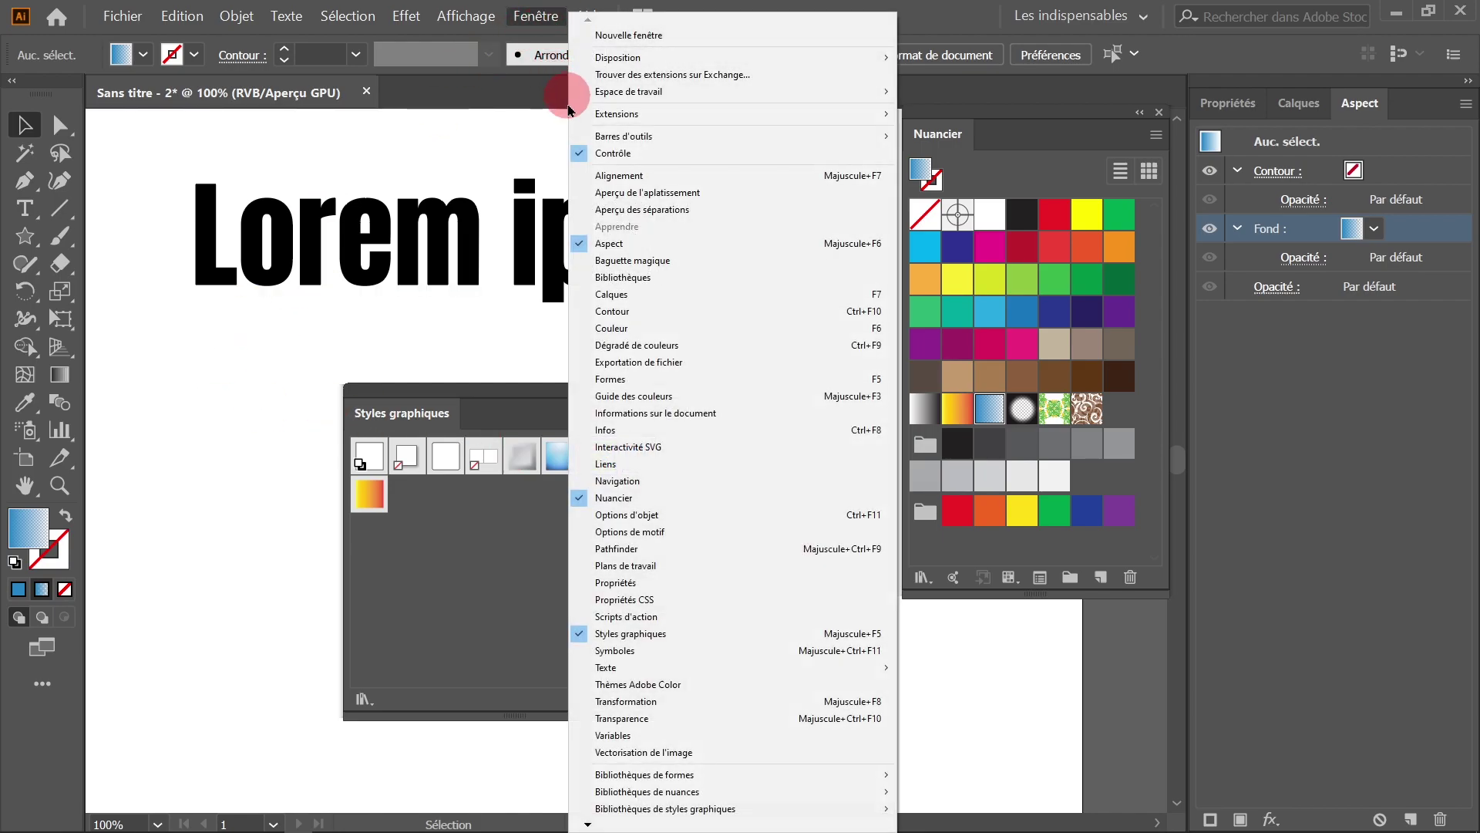
- In the Dégradé de couleurs panel, set the gradient's right end stop to red
{"action": "left_click", "coordinate": [663, 344]}
{"action": "left_click", "coordinate": [1144, 331]}
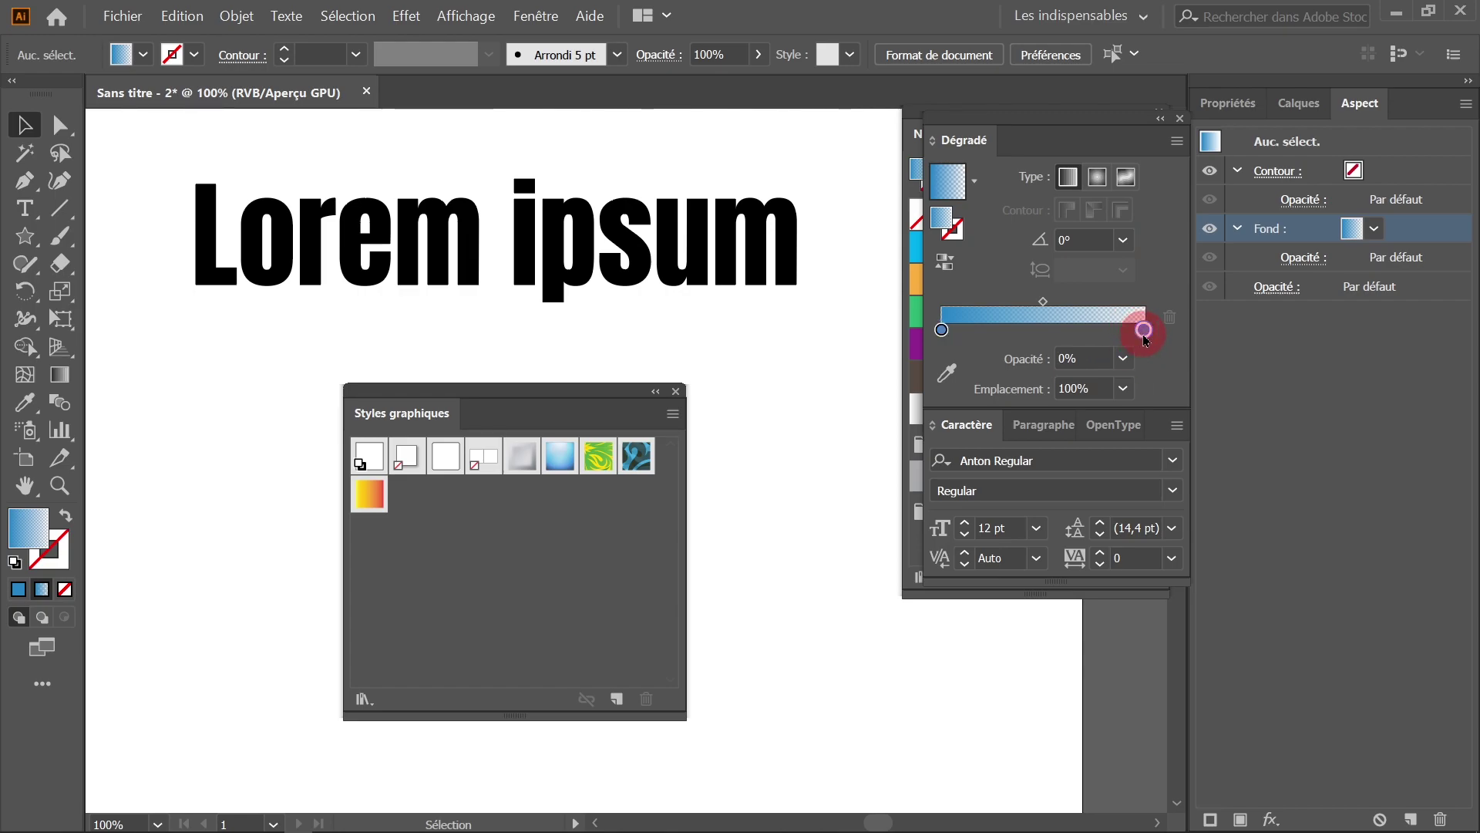
{"action": "double_click", "coordinate": [1144, 331]}
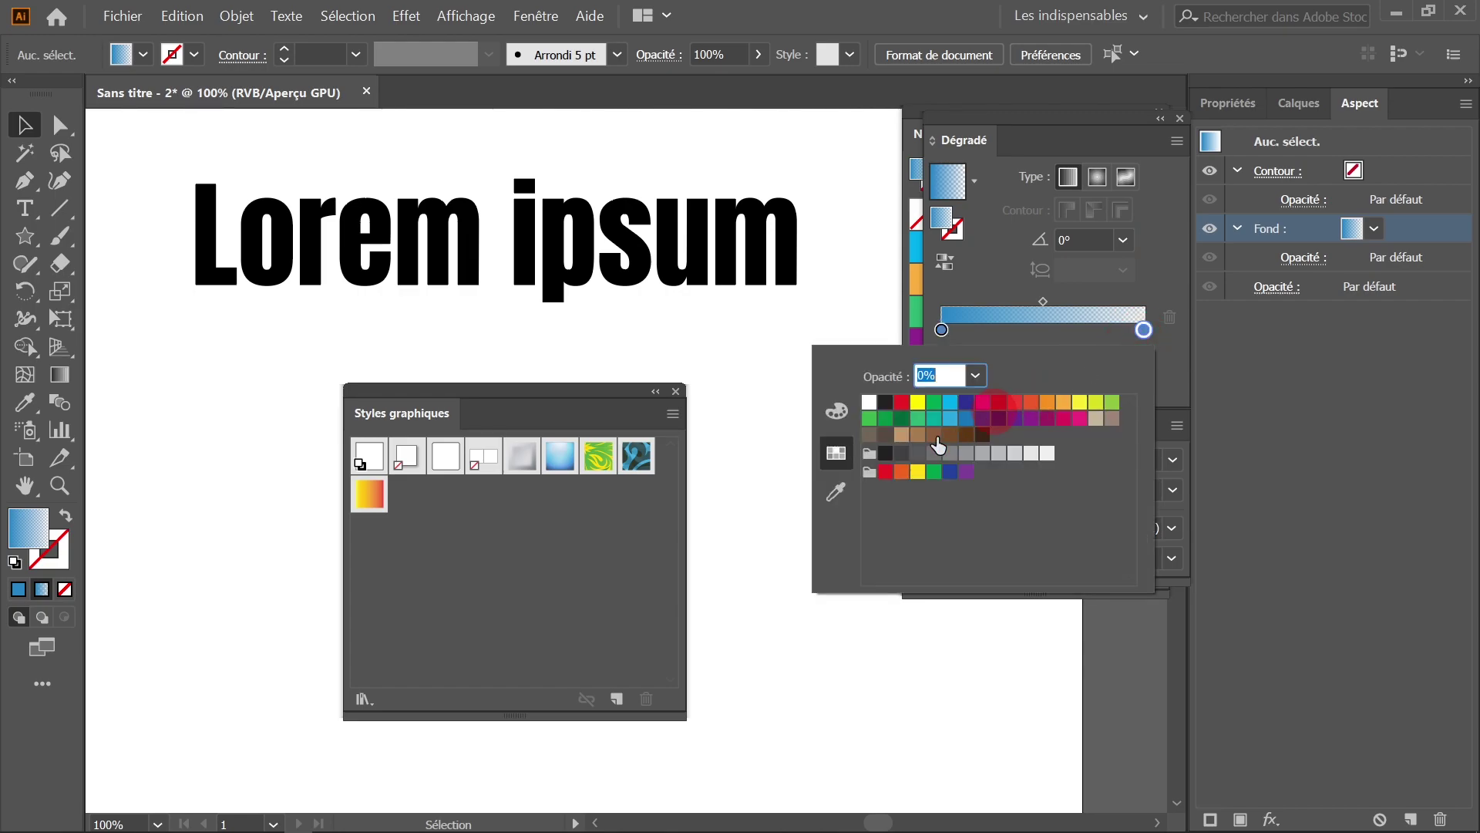
{"action": "left_click", "coordinate": [907, 409]}
{"action": "left_click", "coordinate": [1065, 343]}
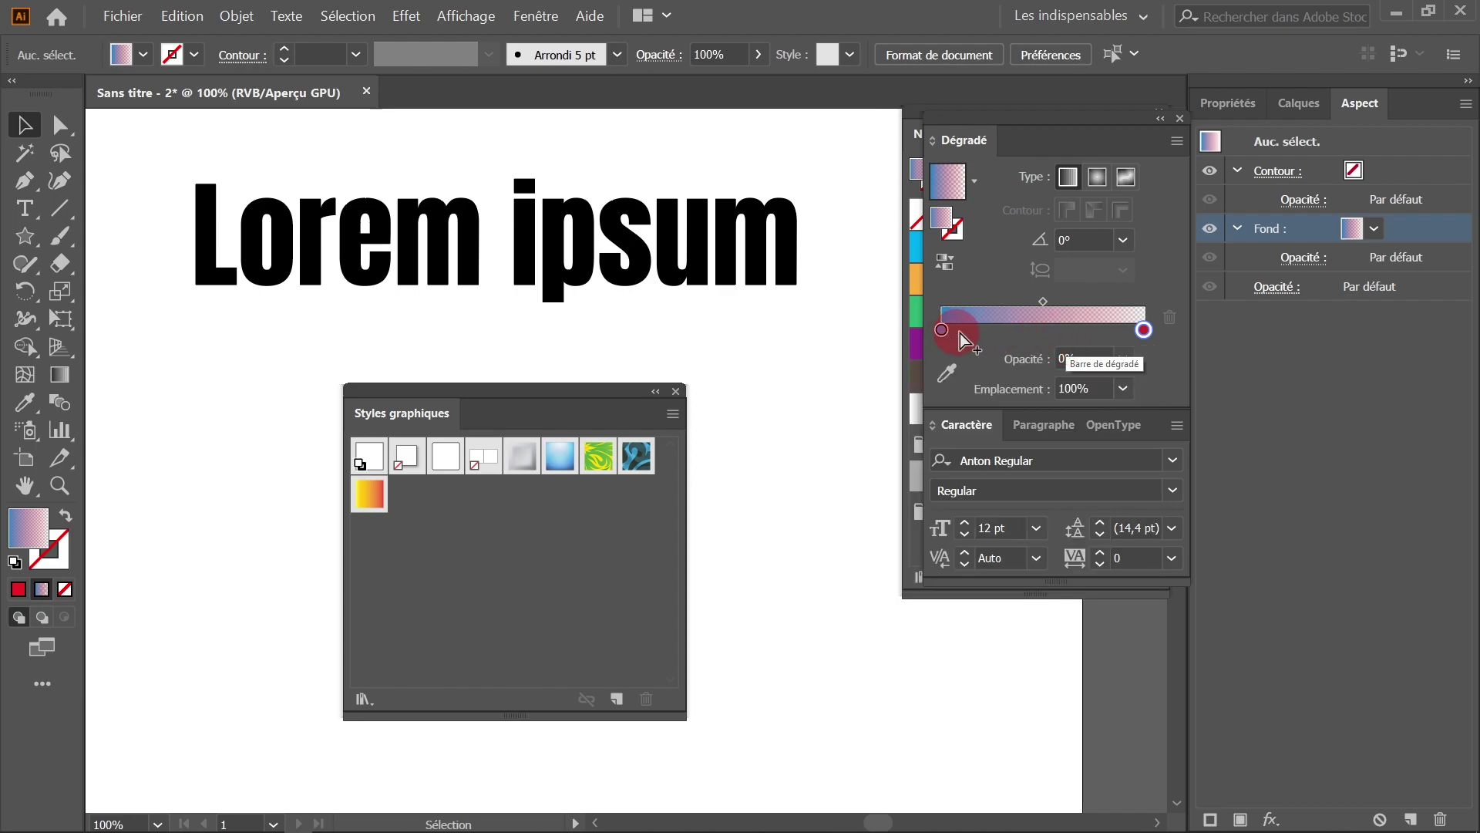
- Set the red end stop's opacity to 100% and remove the extra middle stop
{"action": "left_click", "coordinate": [1124, 359]}
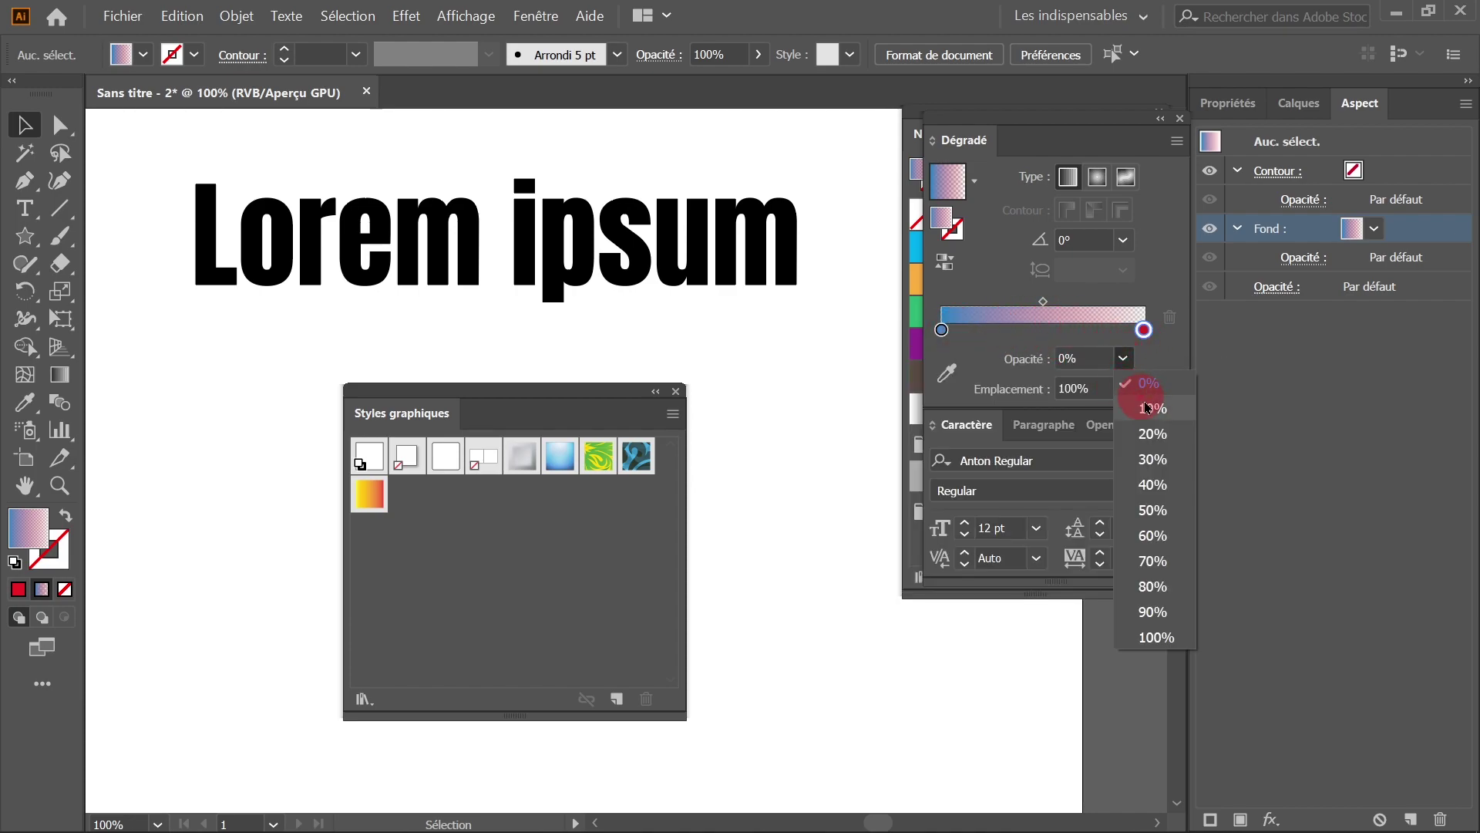
{"action": "left_click", "coordinate": [1154, 640]}
{"action": "left_click", "coordinate": [1017, 335]}
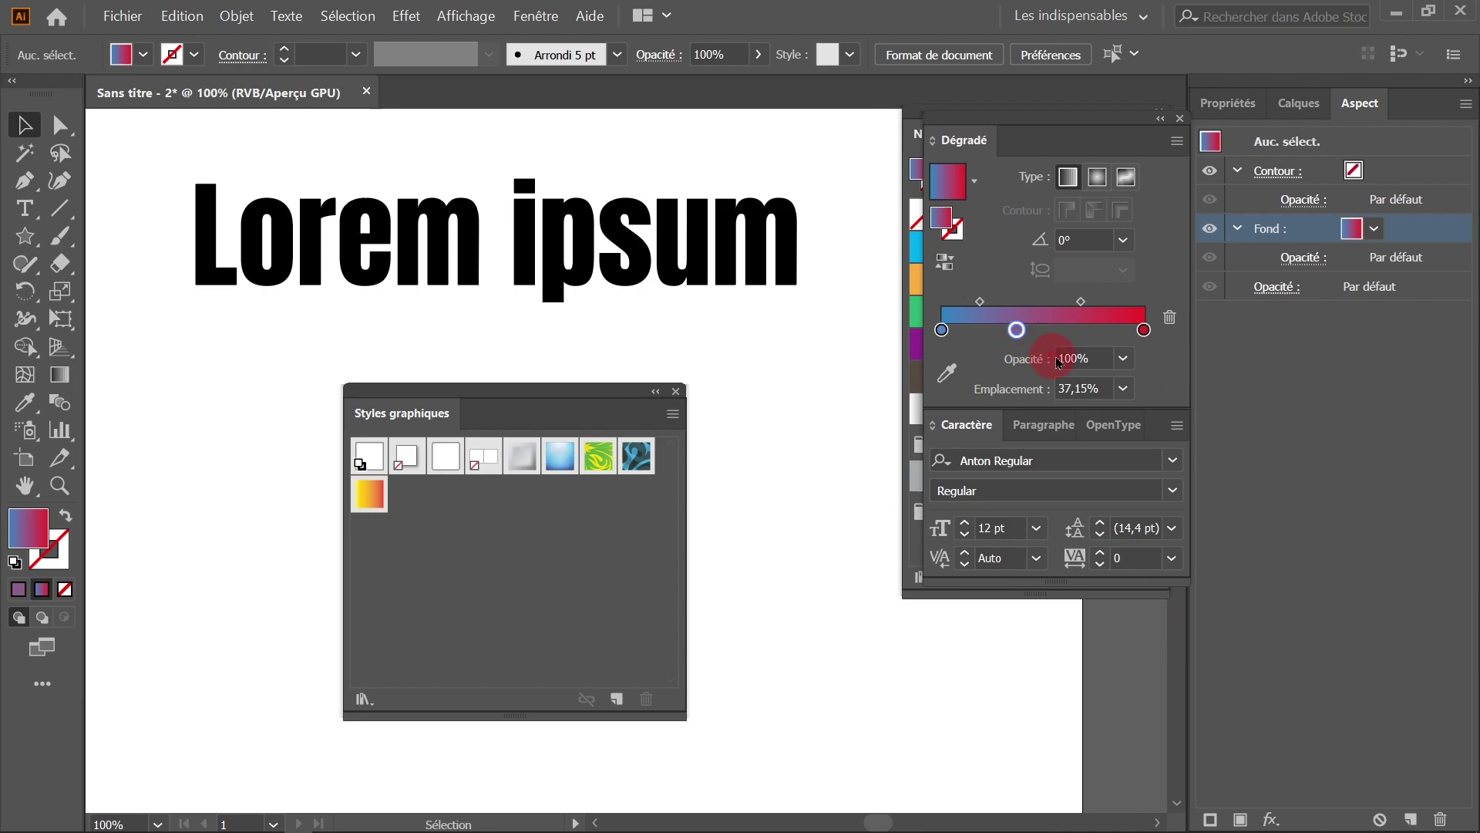
{"action": "left_click_drag", "start_coordinate": [1016, 330], "coordinate": [1045, 417]}
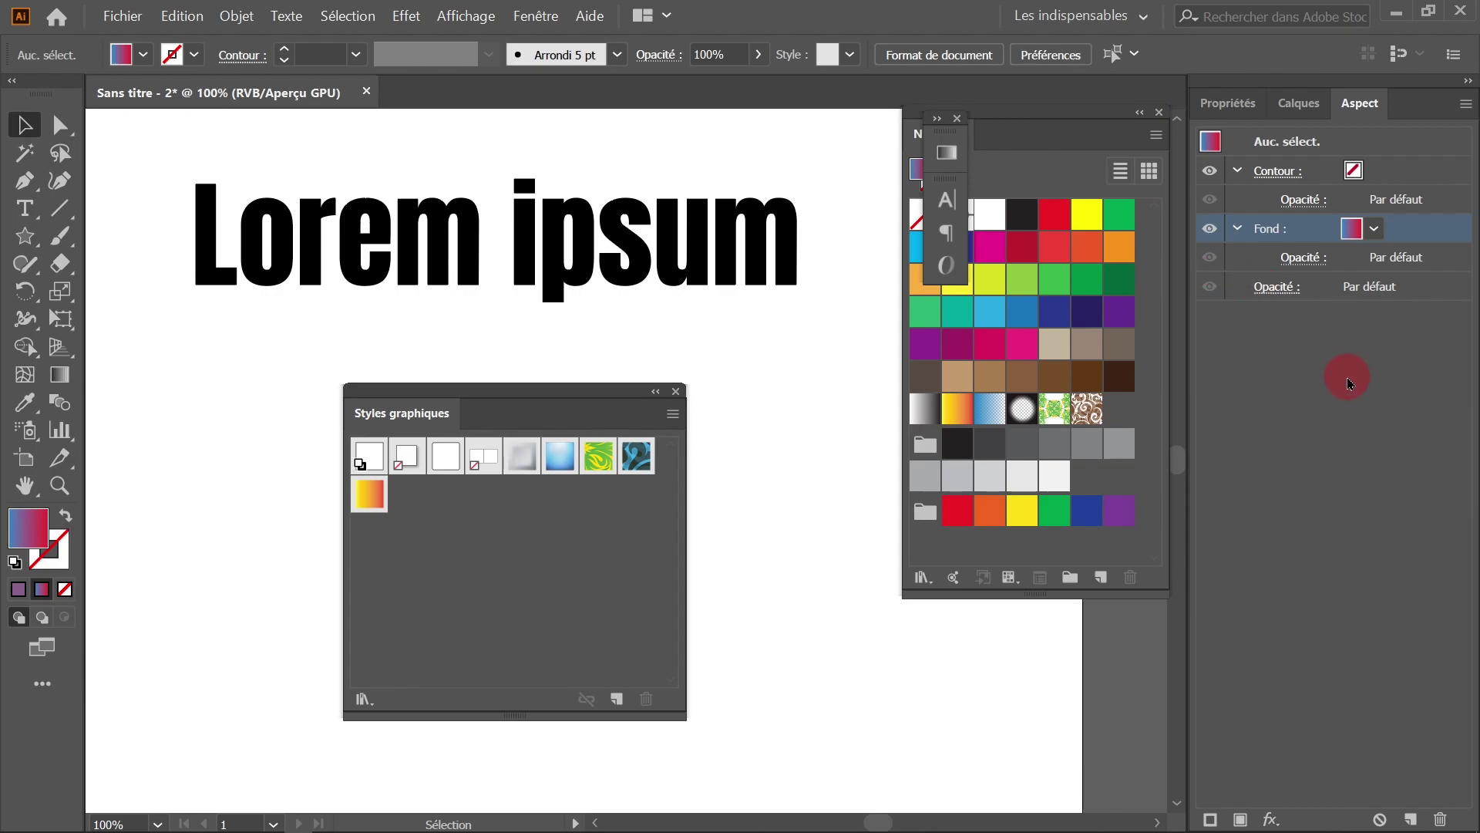
- Save the blue-to-red appearance as Style graphique 2 and apply it to the Lorem ipsum headline
{"action": "left_click", "coordinate": [1401, 234]}
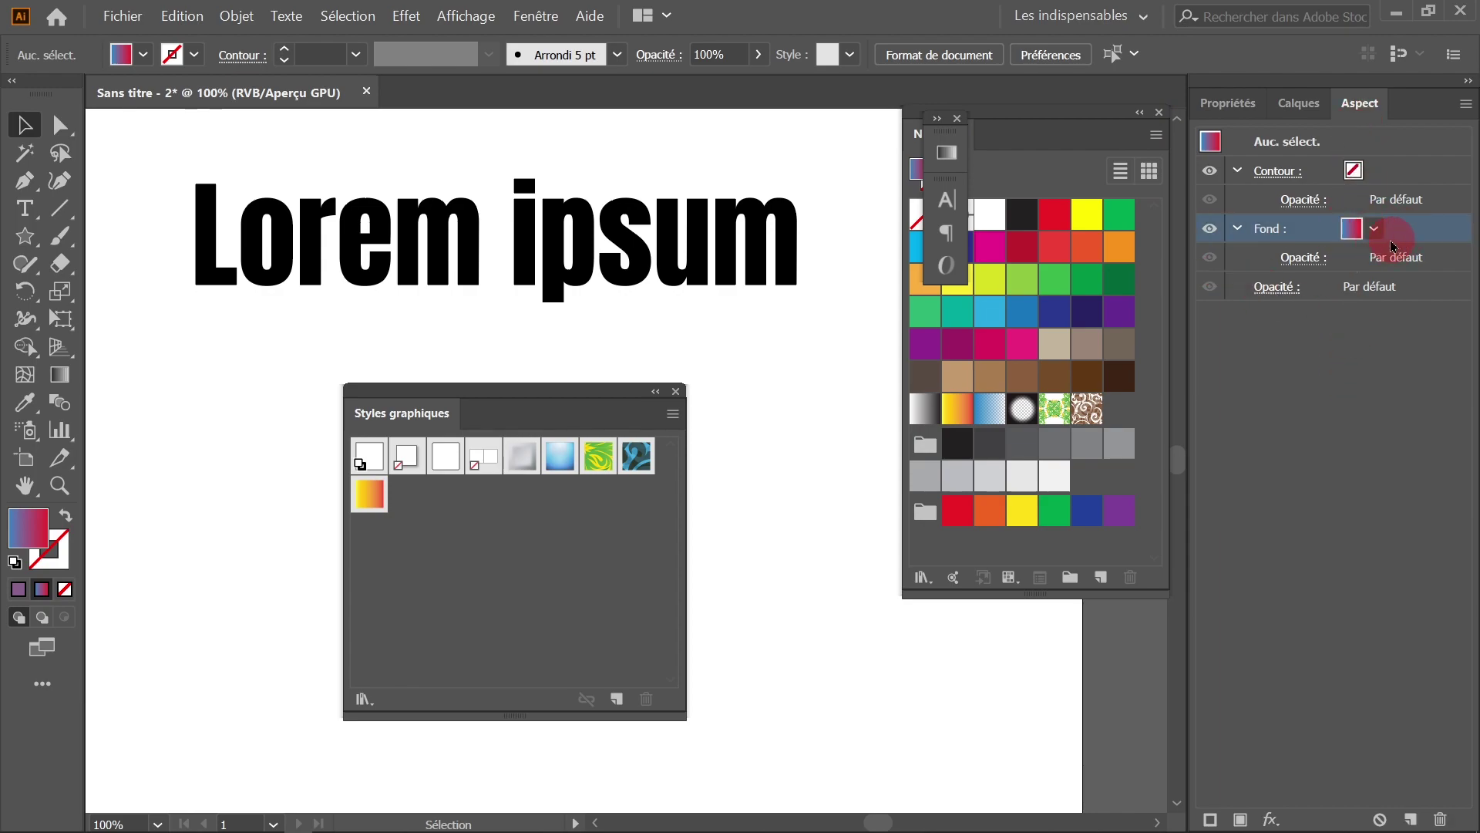
{"action": "left_click", "coordinate": [1238, 158]}
{"action": "left_click", "coordinate": [1211, 144]}
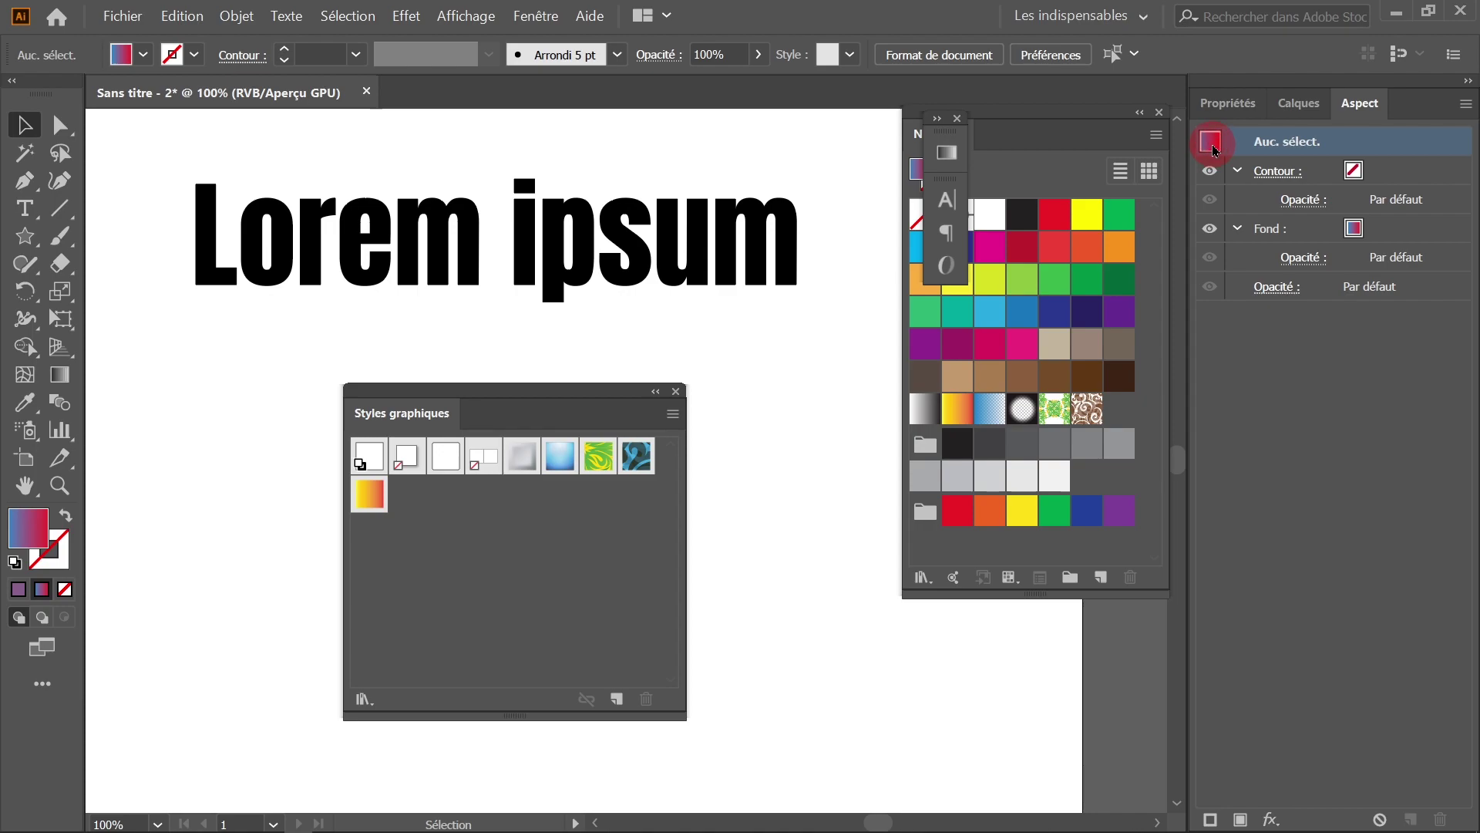
{"action": "left_click_drag", "start_coordinate": [1214, 150], "coordinate": [427, 523]}
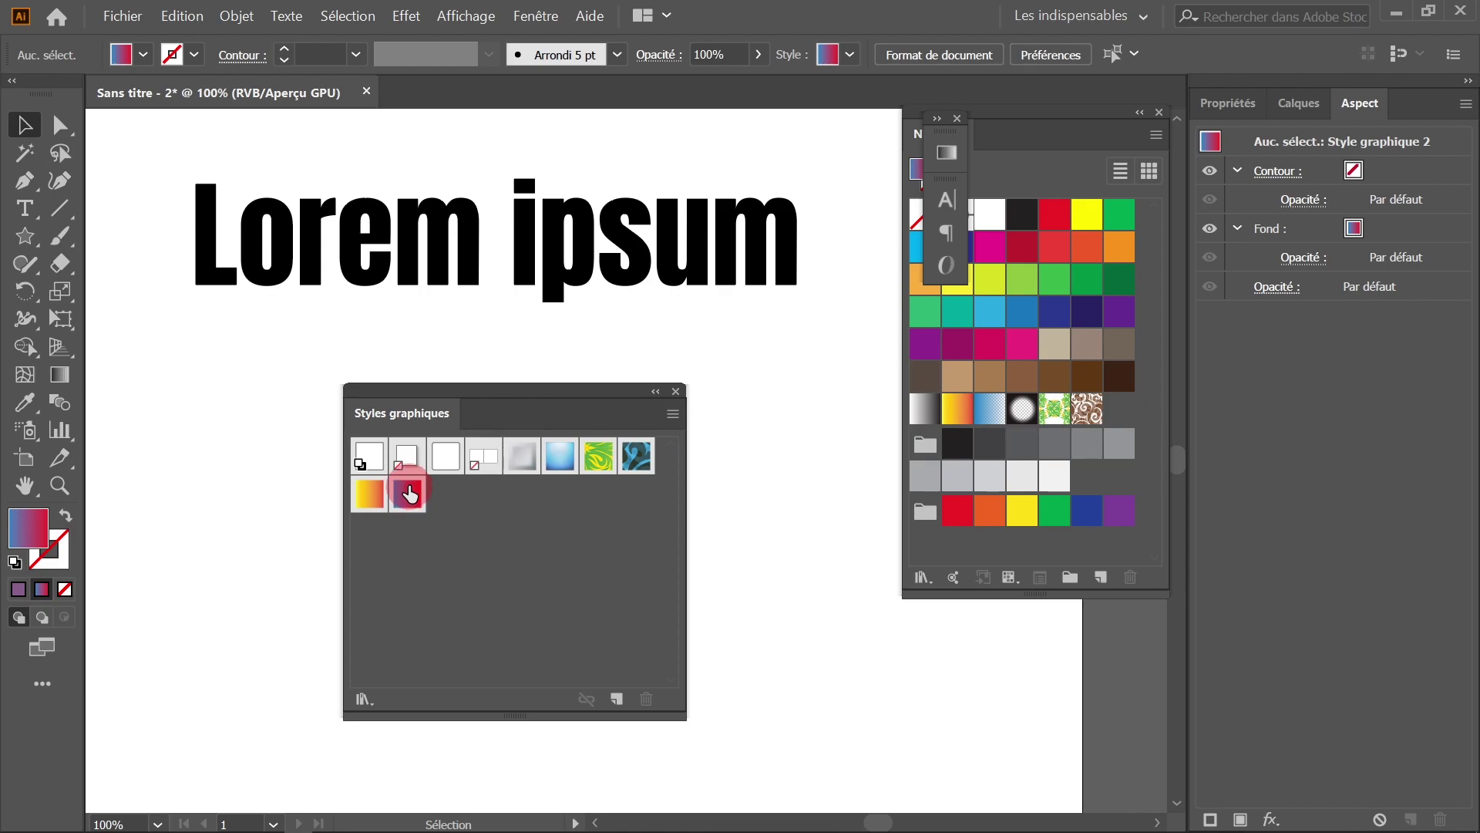
{"action": "left_click", "coordinate": [407, 494]}
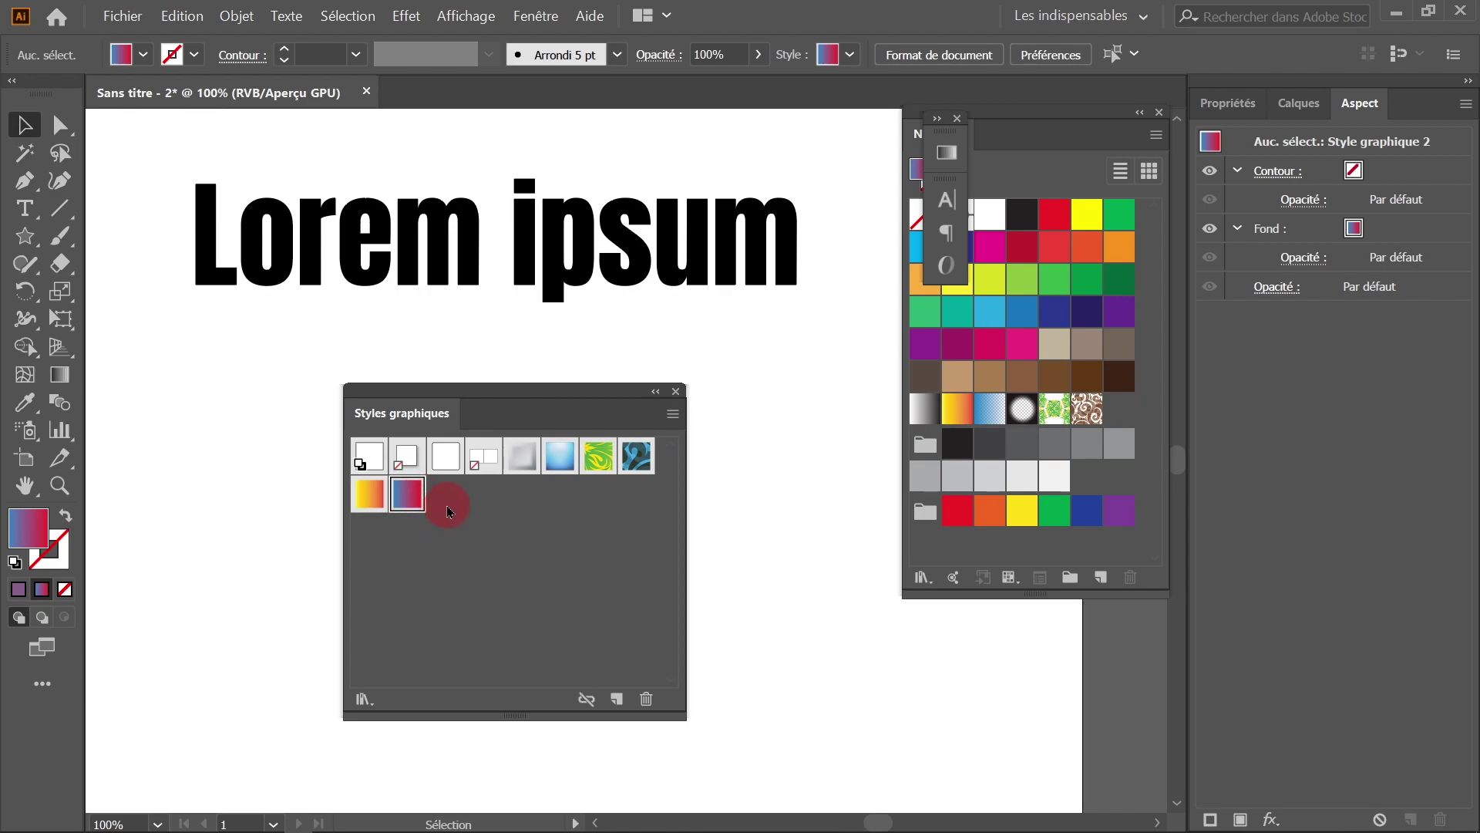
{"action": "left_click_drag", "start_coordinate": [400, 511], "coordinate": [583, 270]}
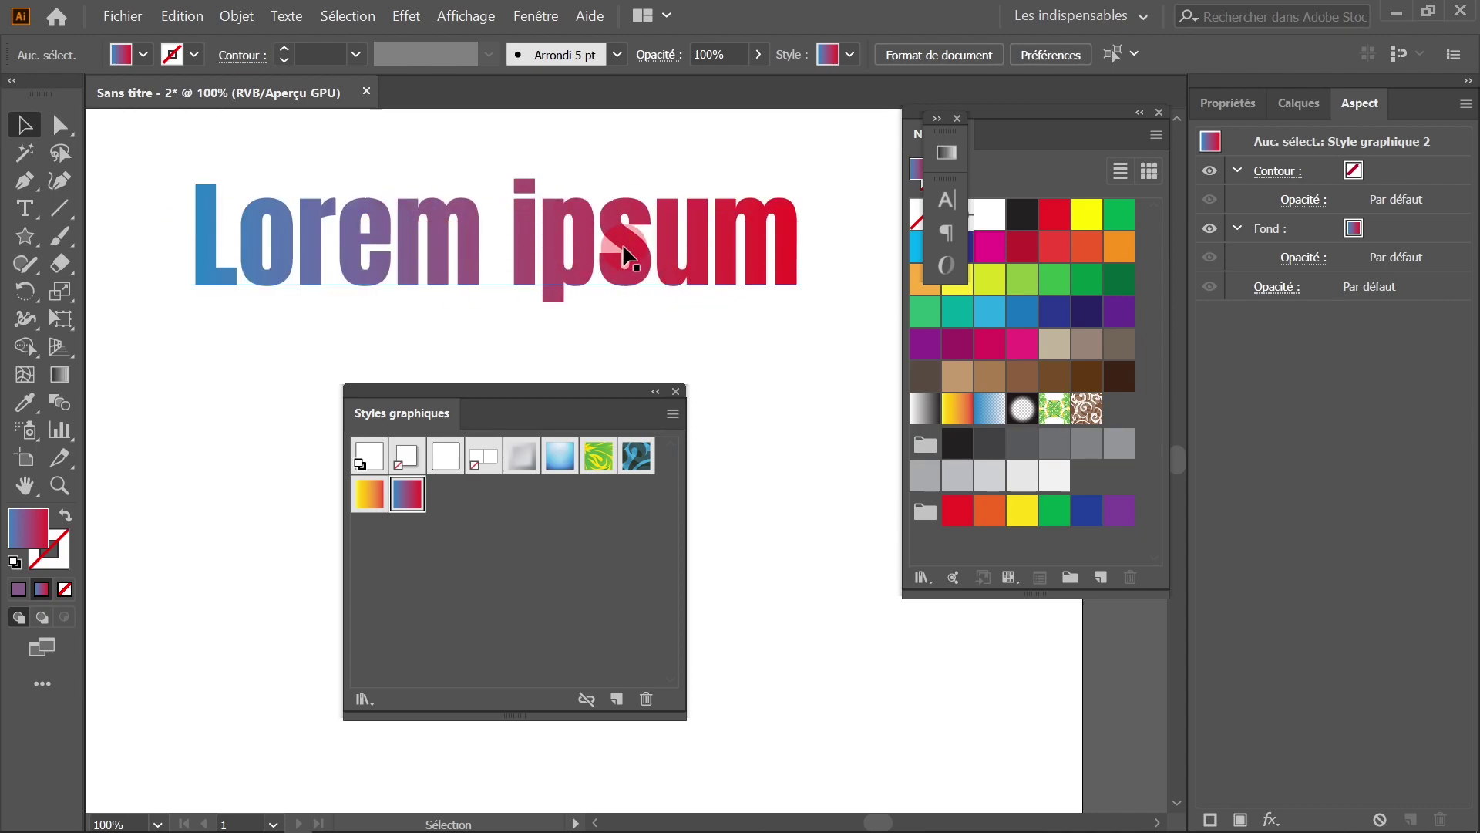
{"action": "double_click", "coordinate": [605, 253]}
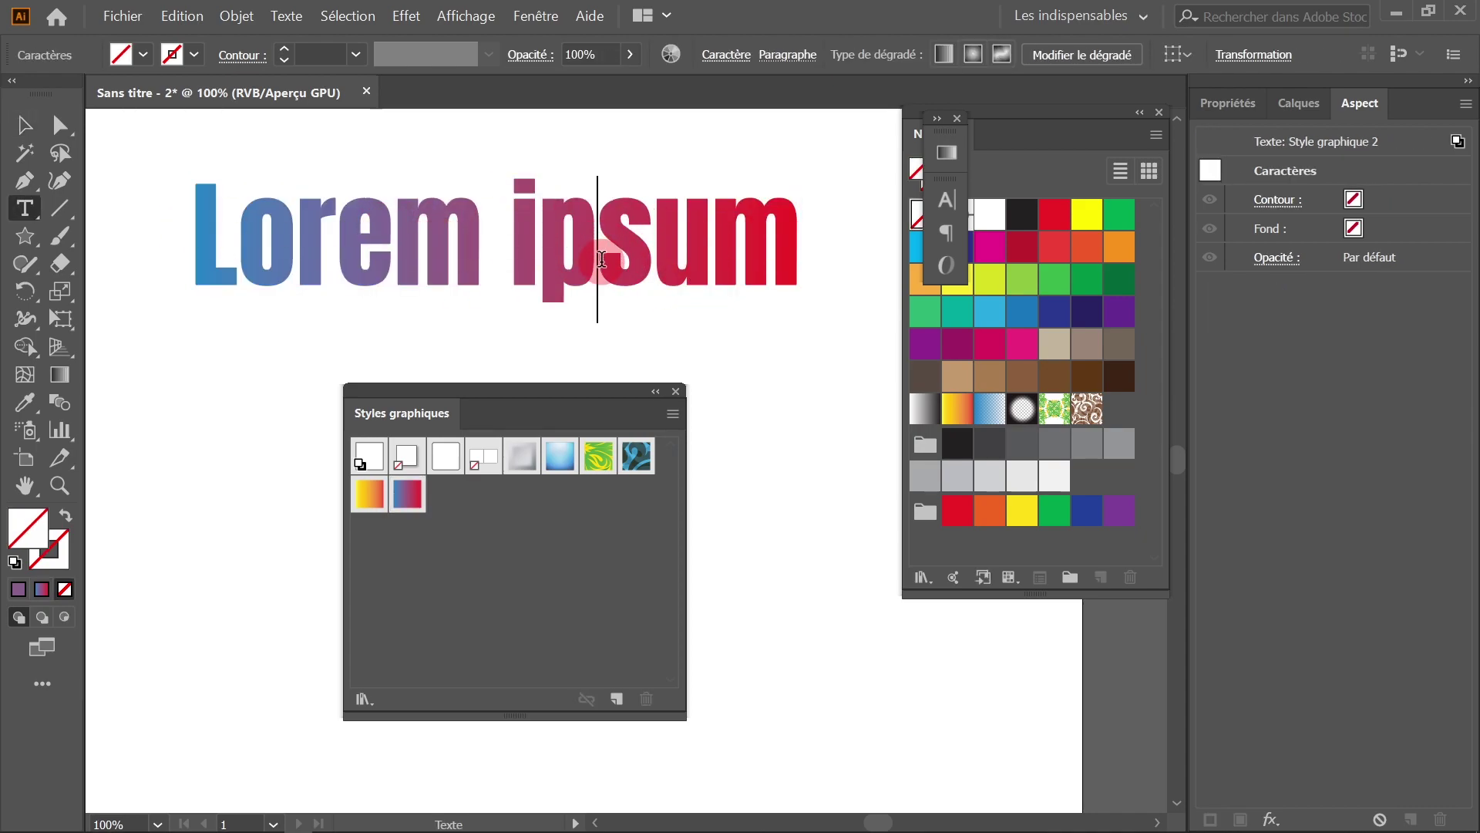
{"action": "type", "text": "kl"}
{"action": "key", "text": "BackSpace"}
{"action": "key", "text": "BackSpace"}
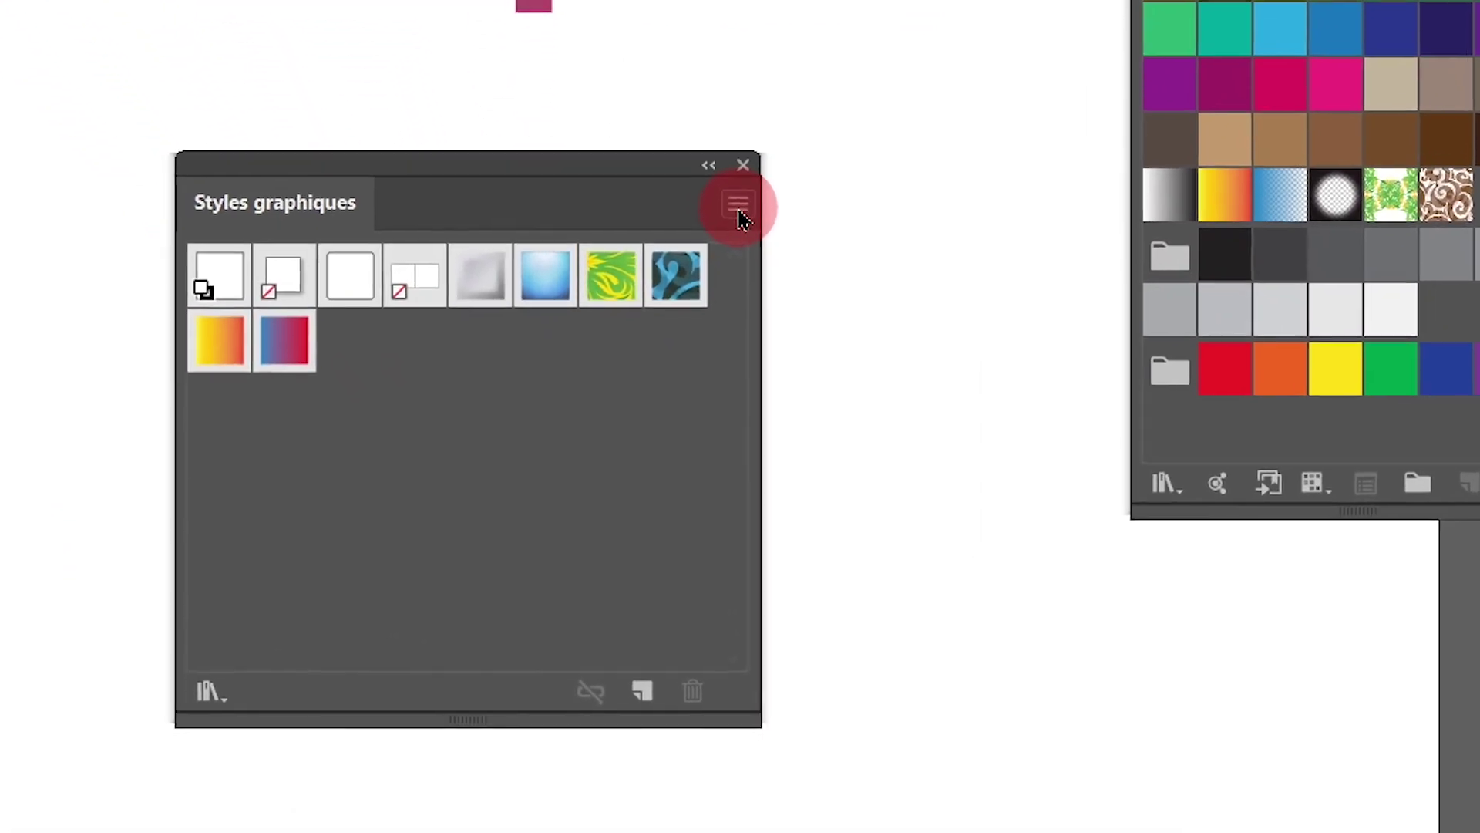
{"action": "left_click", "coordinate": [673, 416]}
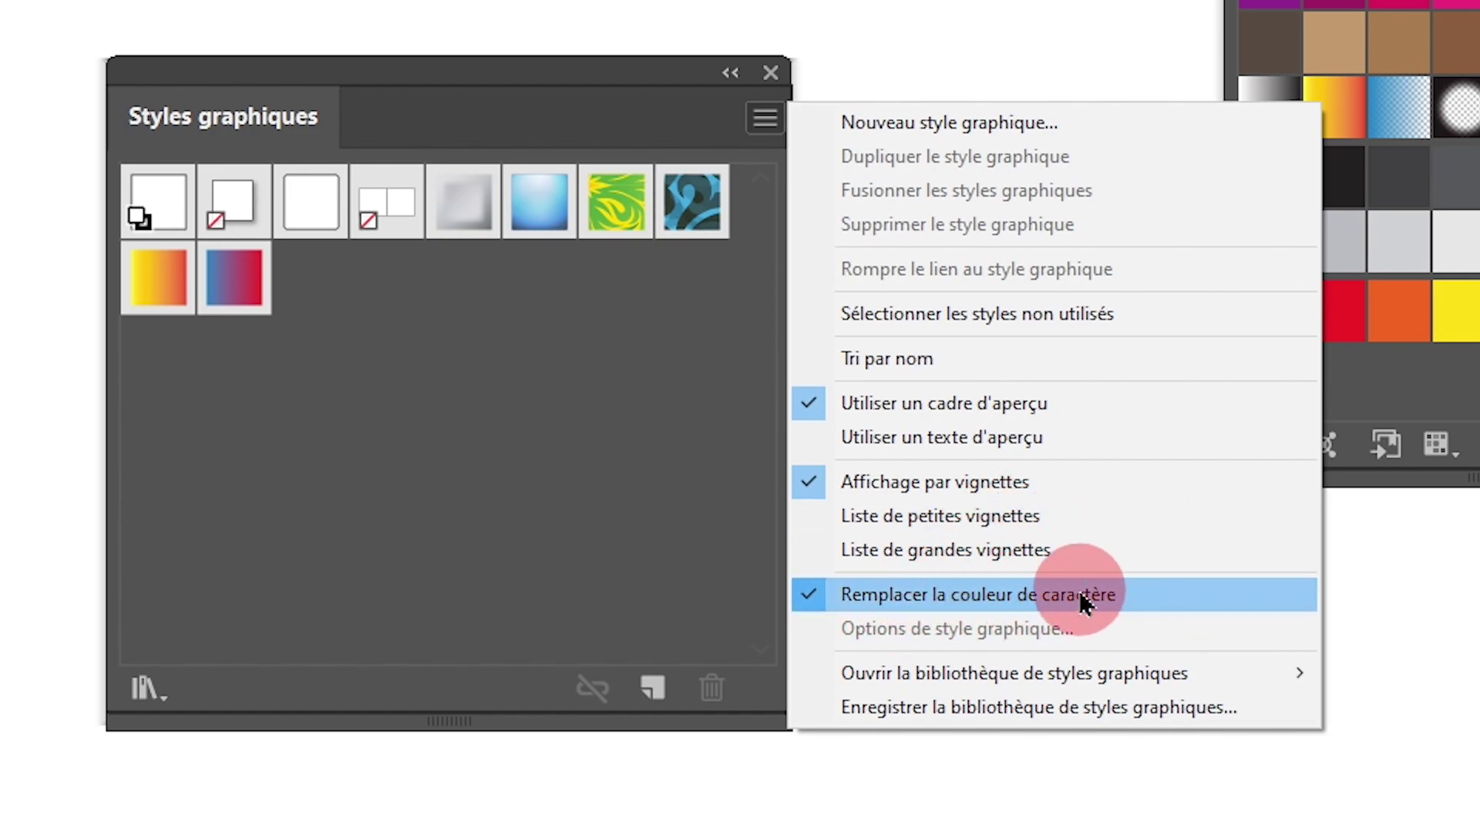
{"action": "left_click", "coordinate": [852, 515]}
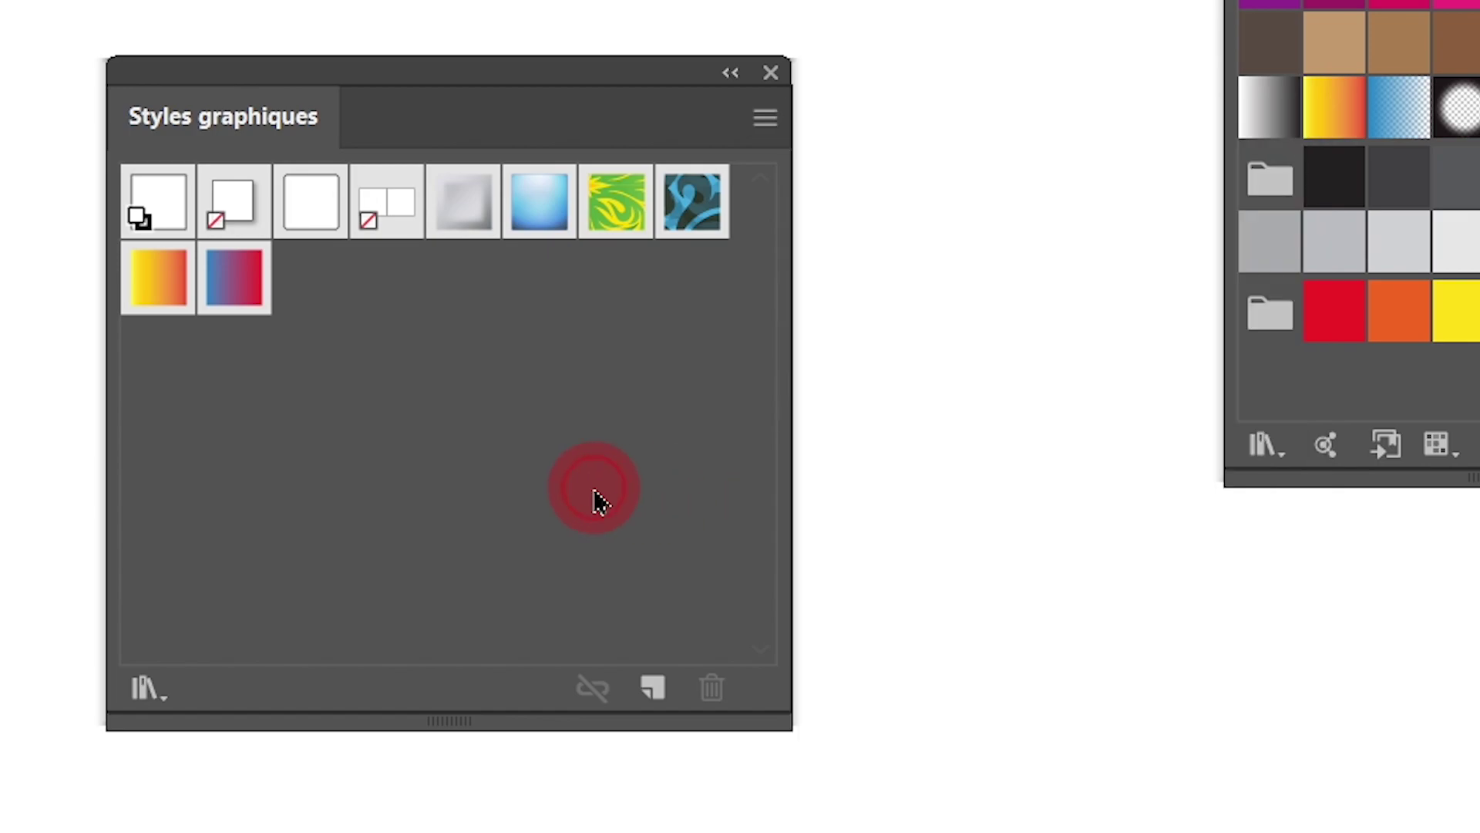
{"action": "key", "text": "Escape"}
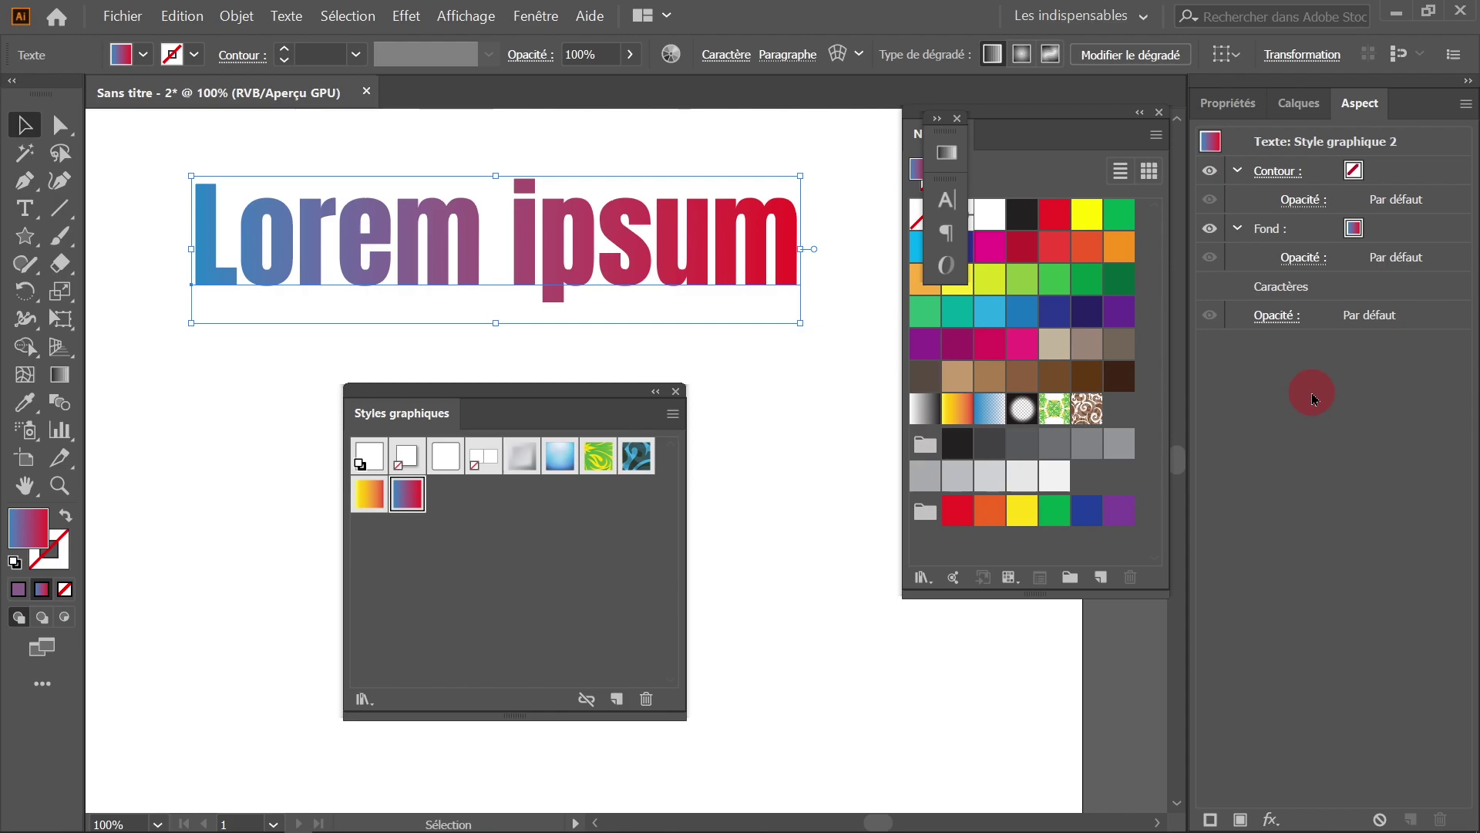
{"action": "double_click", "coordinate": [1284, 287]}
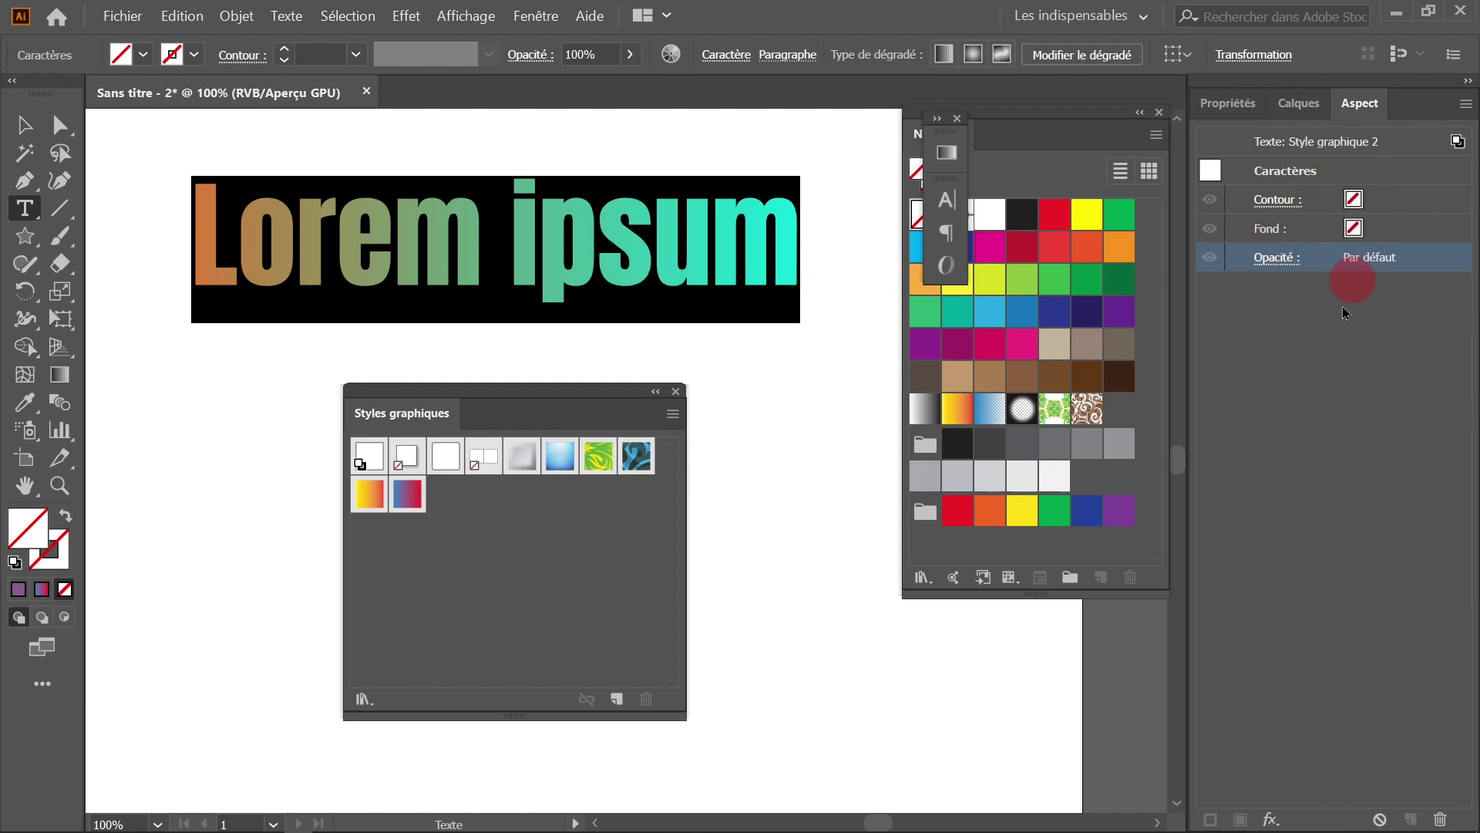
{"action": "left_click", "coordinate": [1312, 398]}
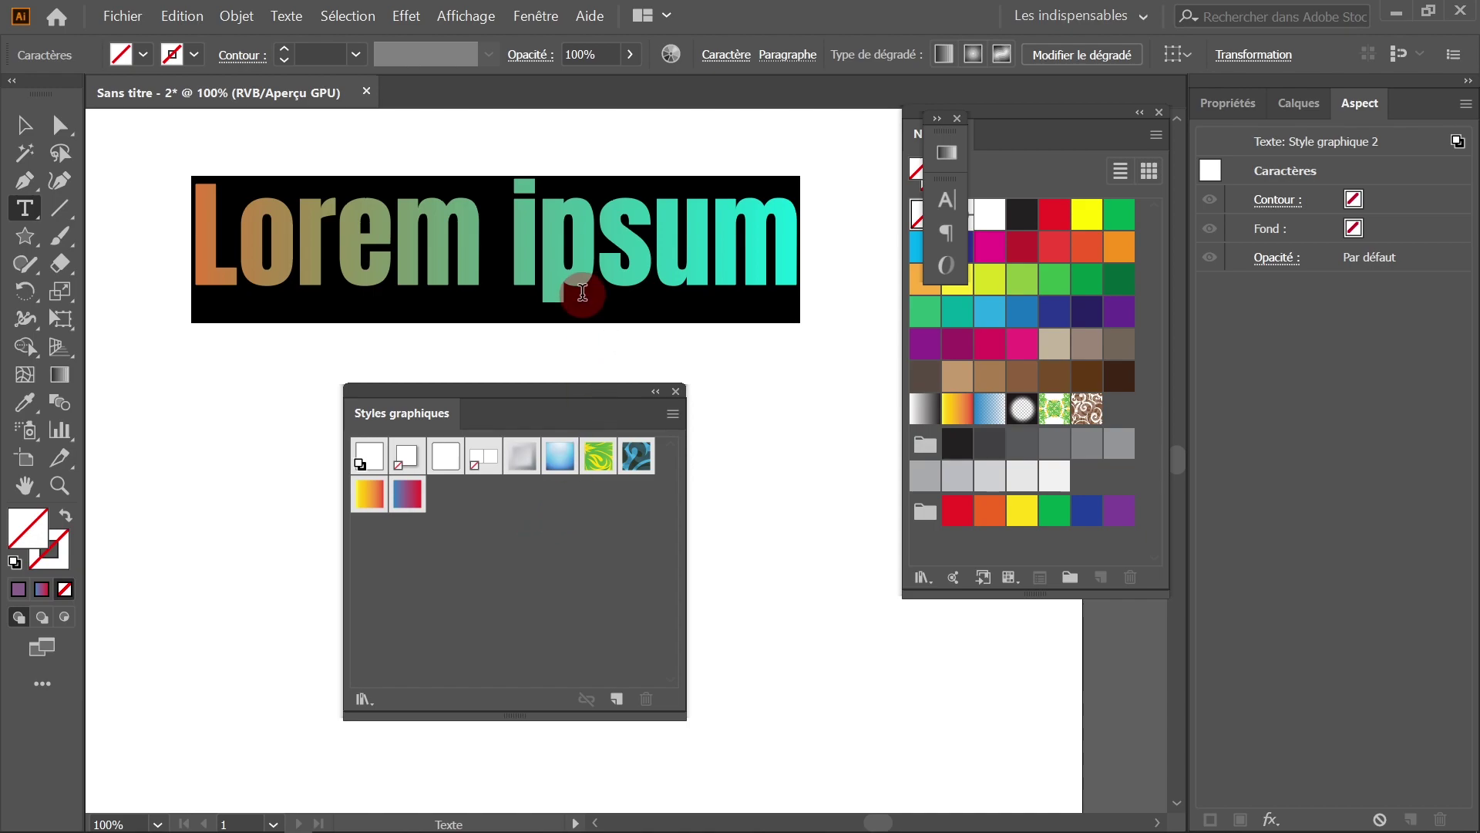
{"action": "key", "text": "Escape"}
{"action": "left_click", "coordinate": [407, 493]}
{"action": "left_click", "coordinate": [876, 403]}
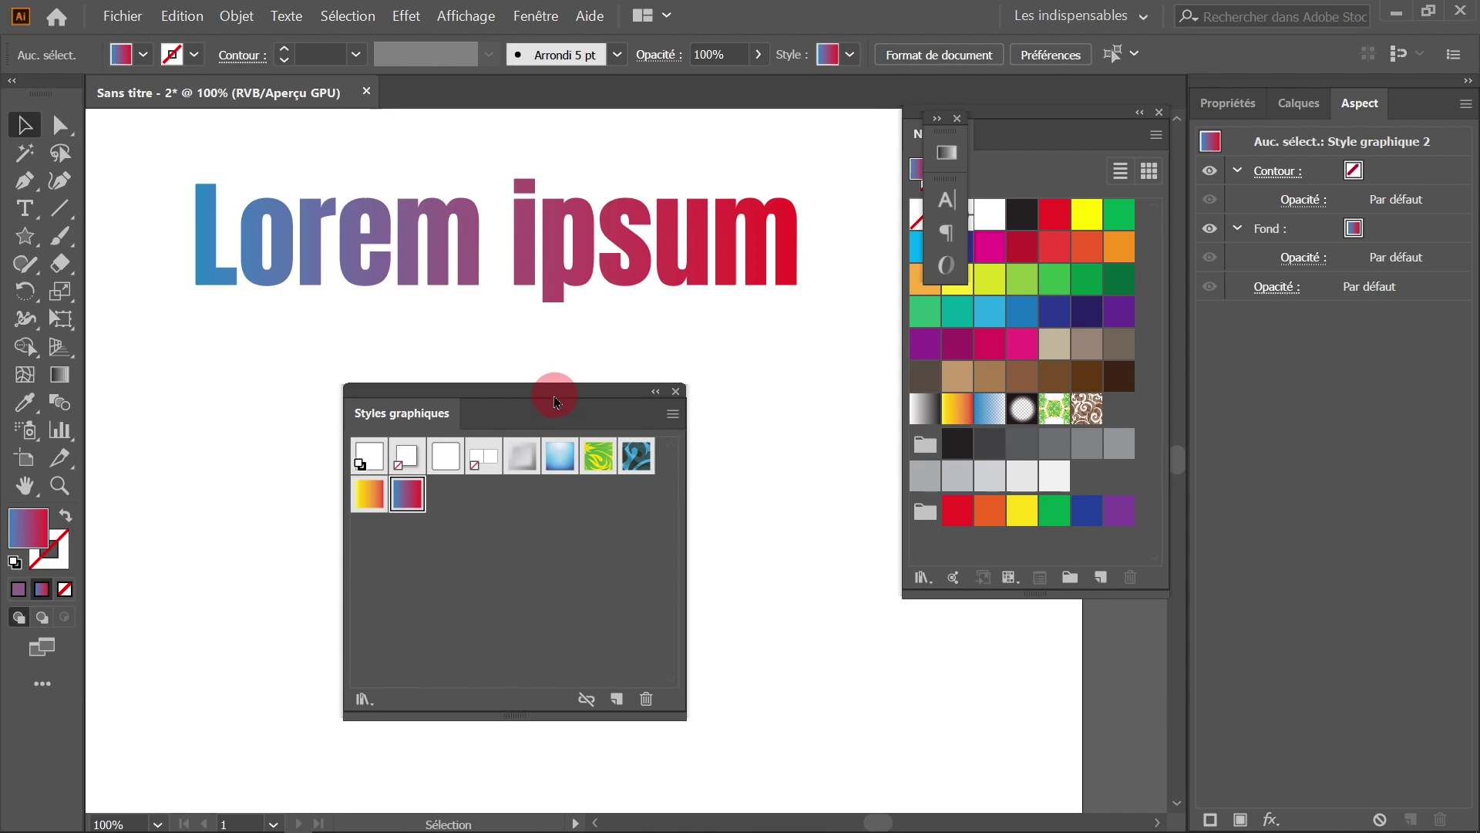
{"action": "left_click_drag", "start_coordinate": [544, 401], "coordinate": [531, 376]}
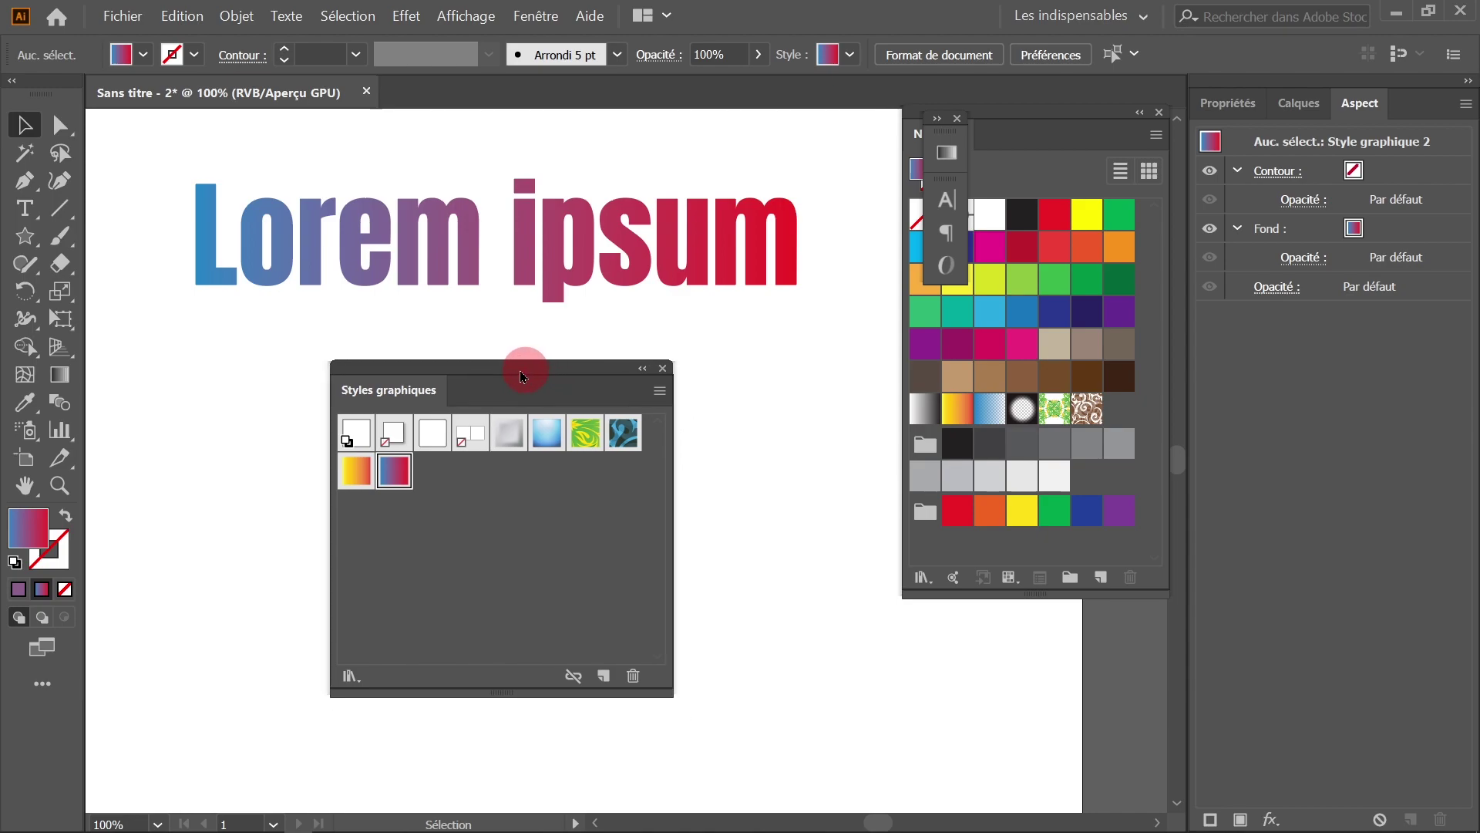